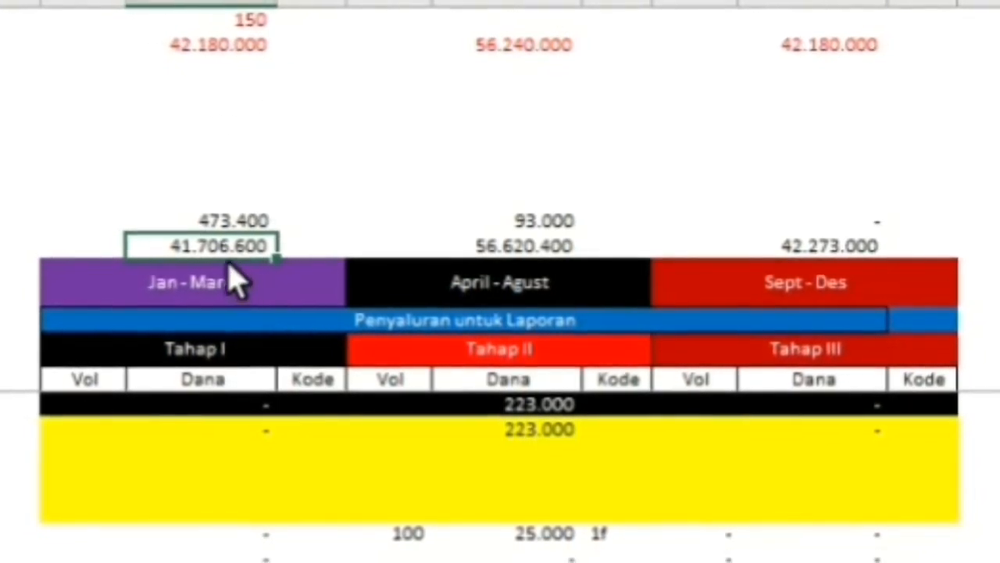
Step: Examine the remaining balance, spending and allocation totals of the three funding stages on the MSD sheet
{"action": "left_click", "coordinate": [251, 221]}
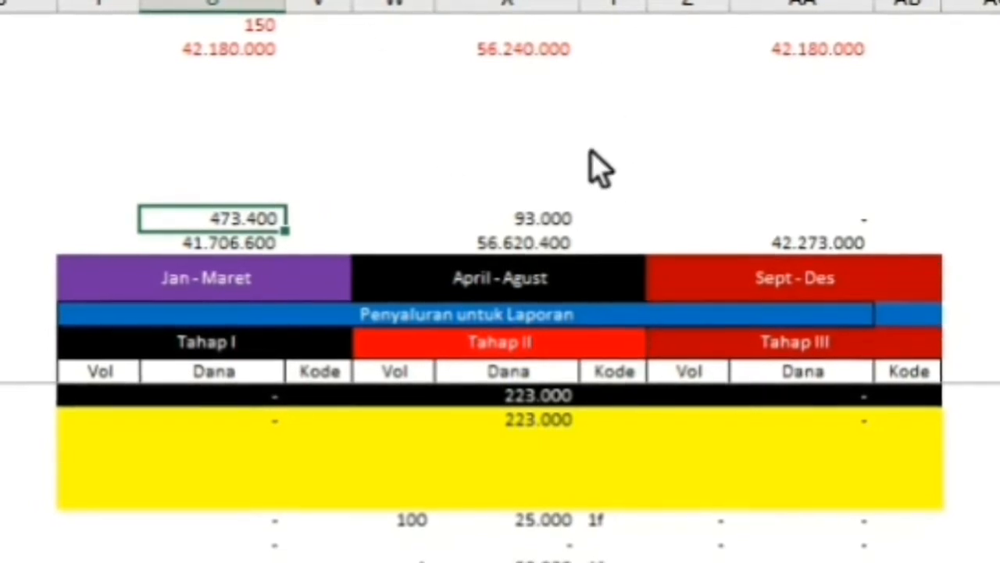
{"action": "left_click", "coordinate": [519, 242]}
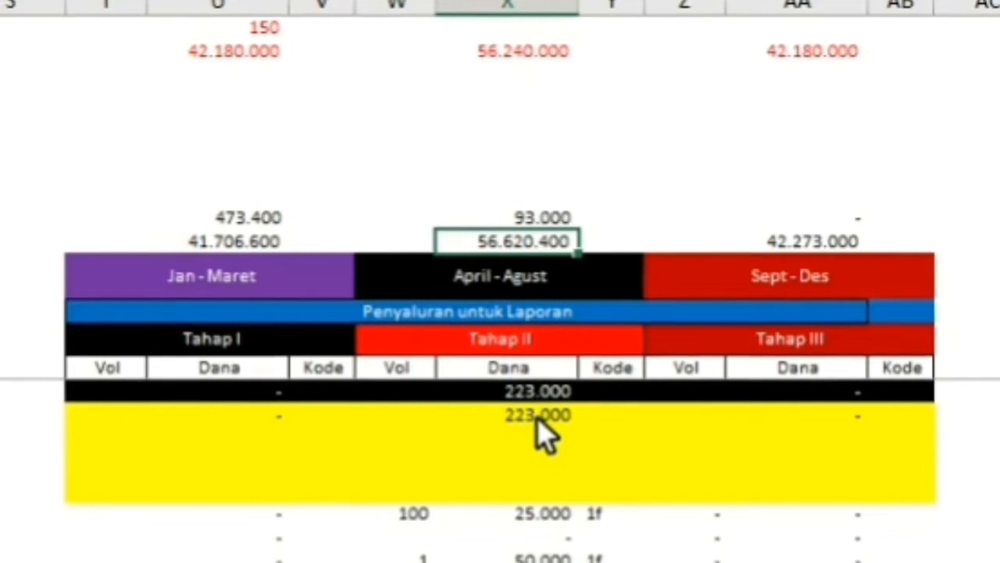
{"action": "left_click", "coordinate": [556, 217]}
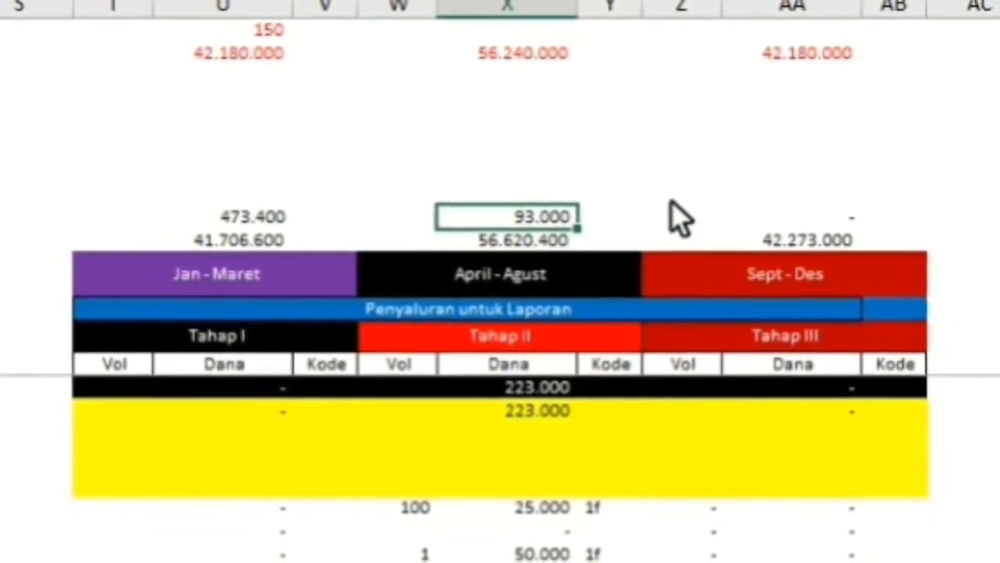
{"action": "left_click", "coordinate": [824, 239]}
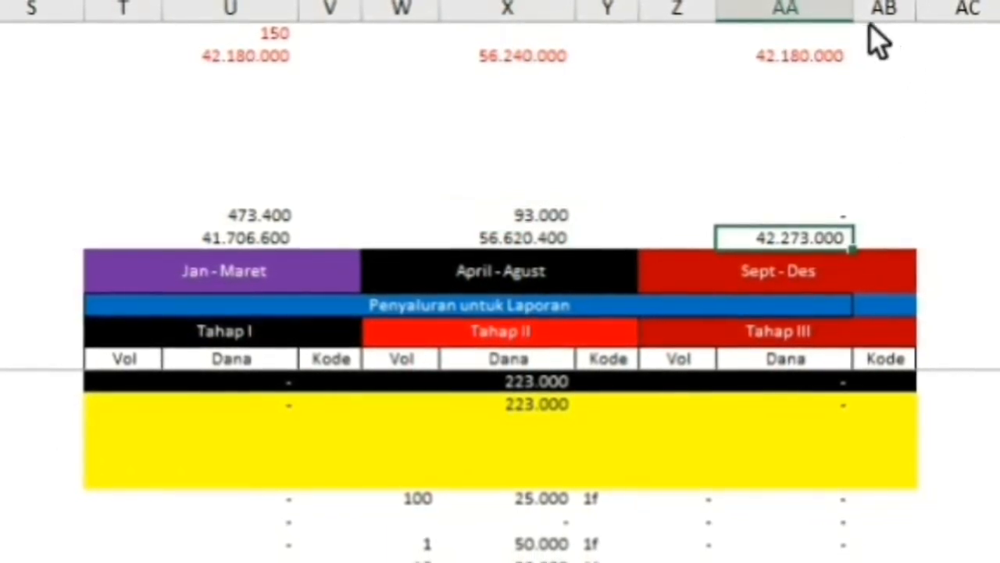
{"action": "left_click", "coordinate": [783, 60]}
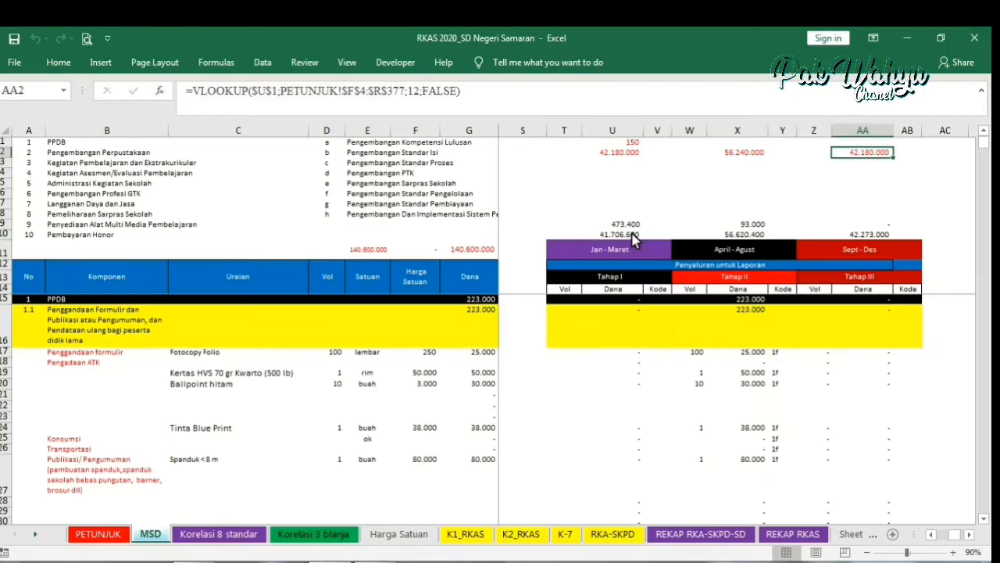
{"action": "left_click", "coordinate": [283, 236]}
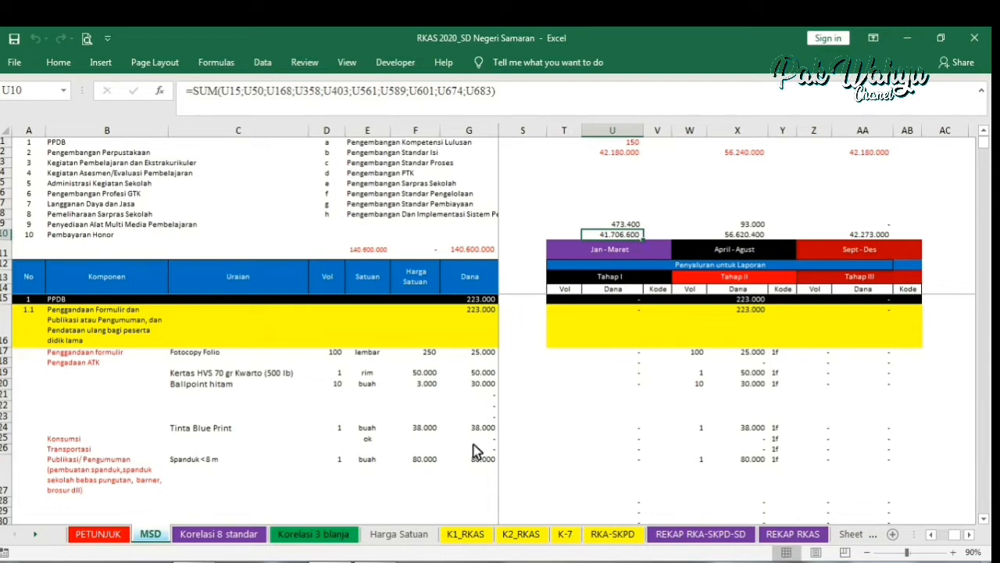
Step: Review the Laporan Tahap I section on the Korelasi 8 standar sheet and the overall Jumlah total on the K-7 sheet
{"action": "left_click", "coordinate": [228, 536]}
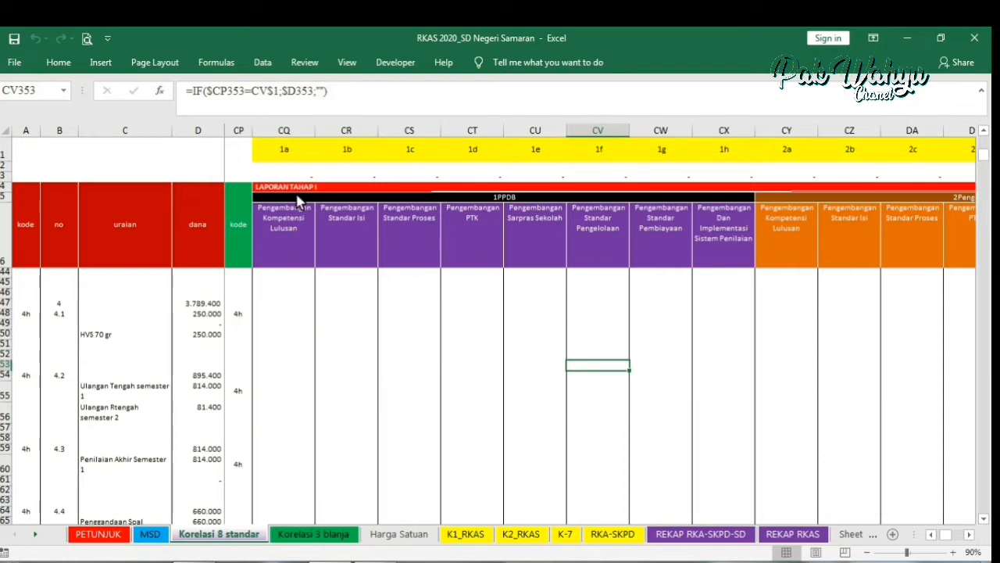
{"action": "left_click_drag", "start_coordinate": [960, 538], "coordinate": [955, 545]}
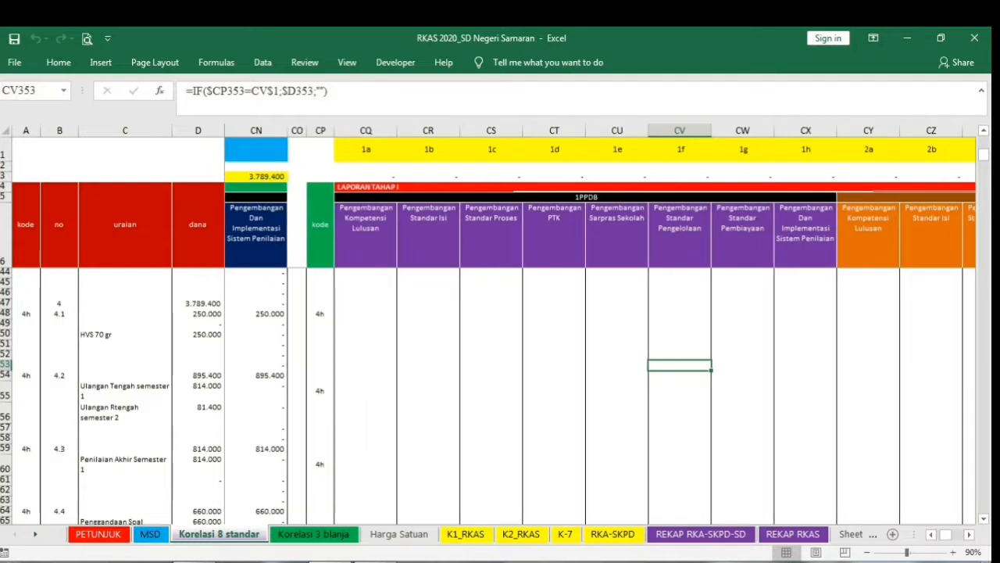
{"action": "left_click", "coordinate": [566, 534]}
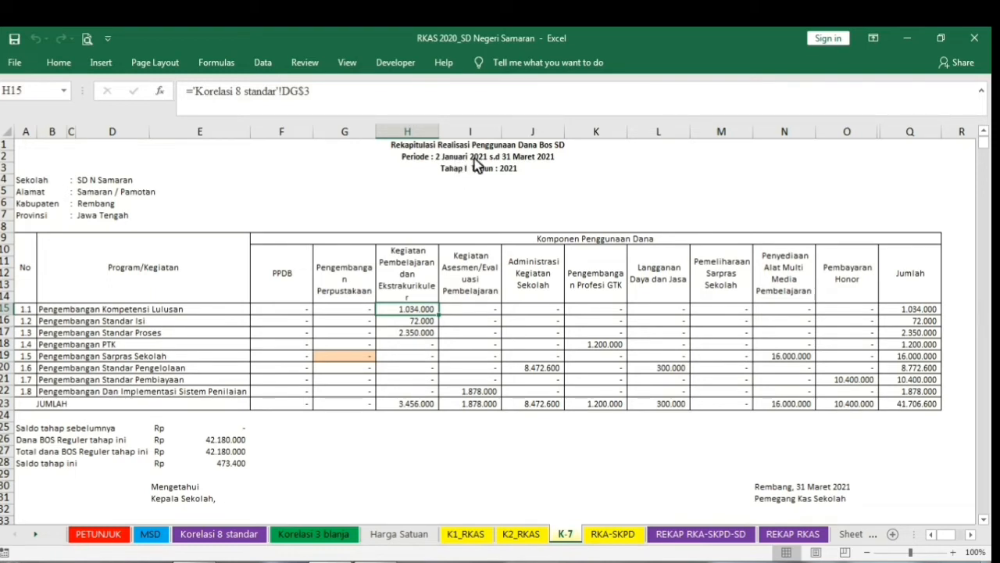
{"action": "left_click", "coordinate": [926, 404]}
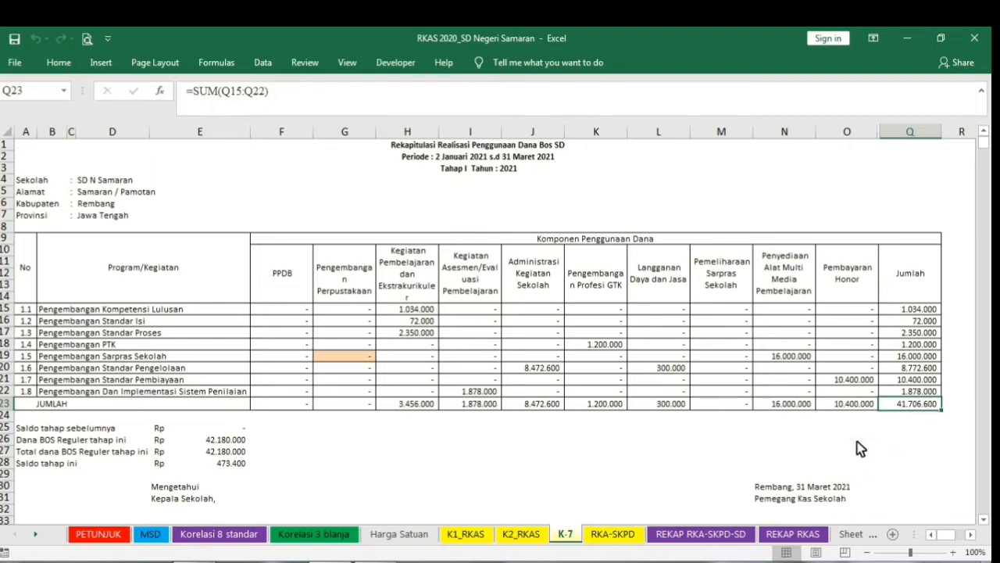
Step: Compare the K-7 total and Saldo tahap ini with the Tahap I spending and balance cells on the MSD sheet
{"action": "left_click", "coordinate": [151, 534]}
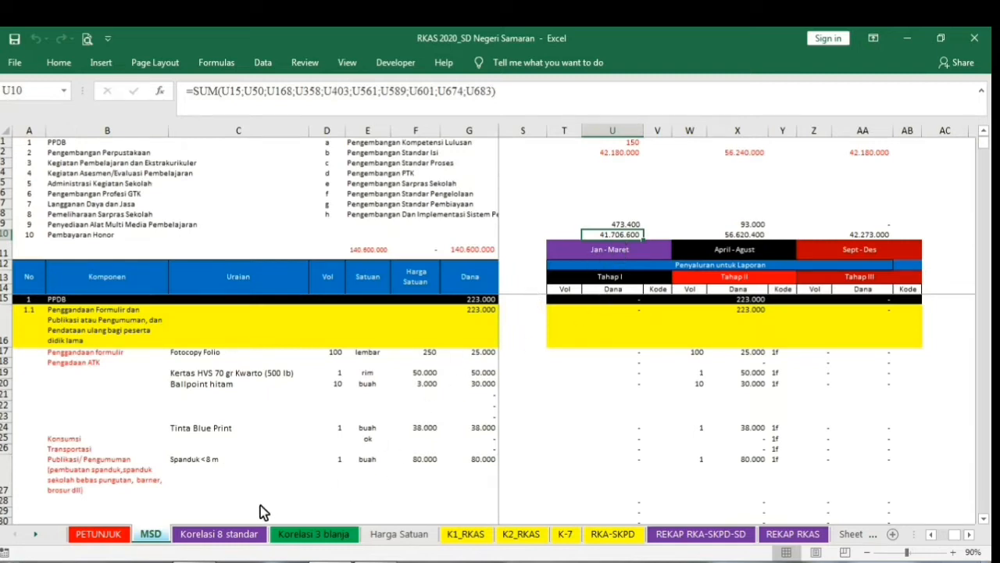
{"action": "left_click", "coordinate": [565, 534]}
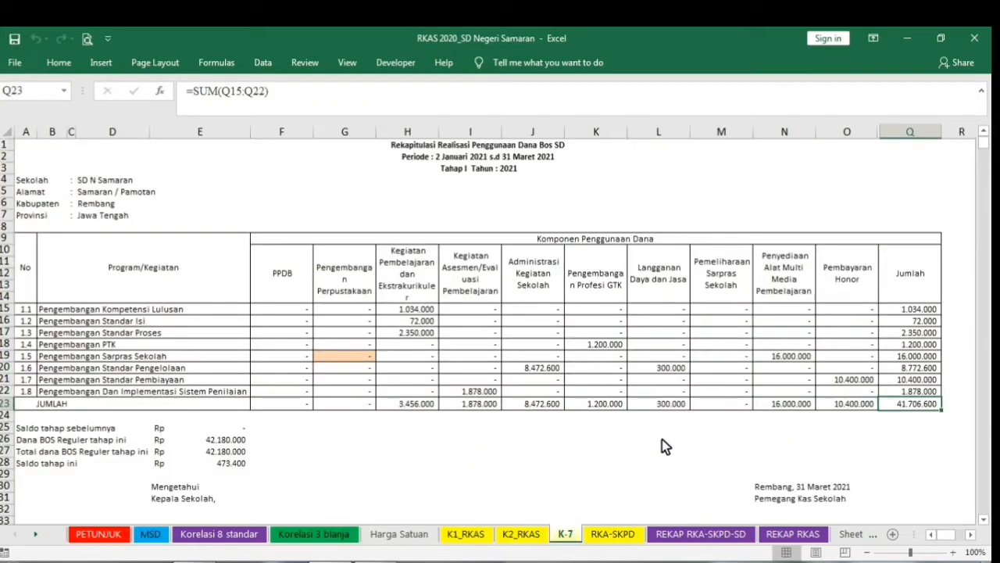
{"action": "left_click", "coordinate": [244, 464]}
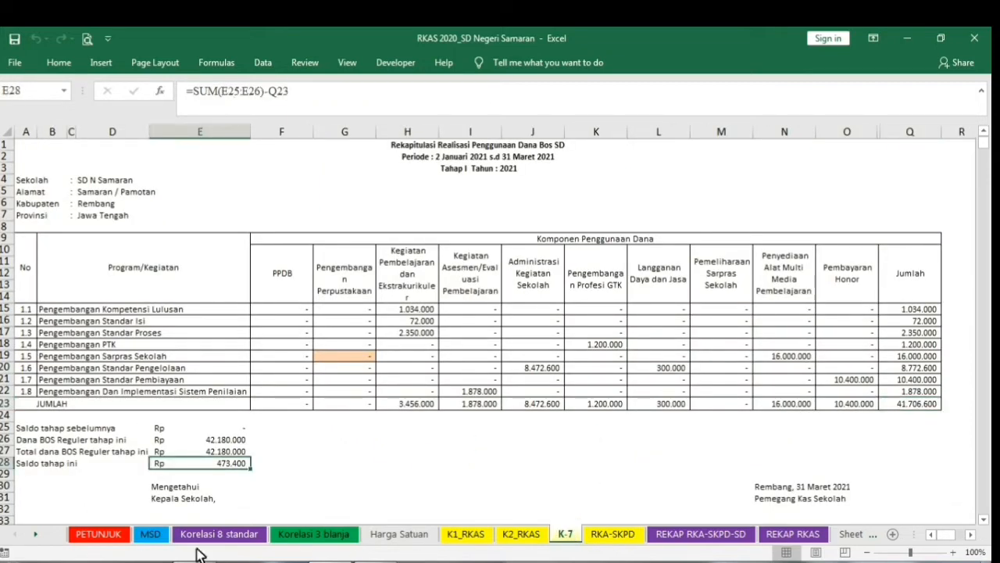
{"action": "left_click", "coordinate": [150, 534]}
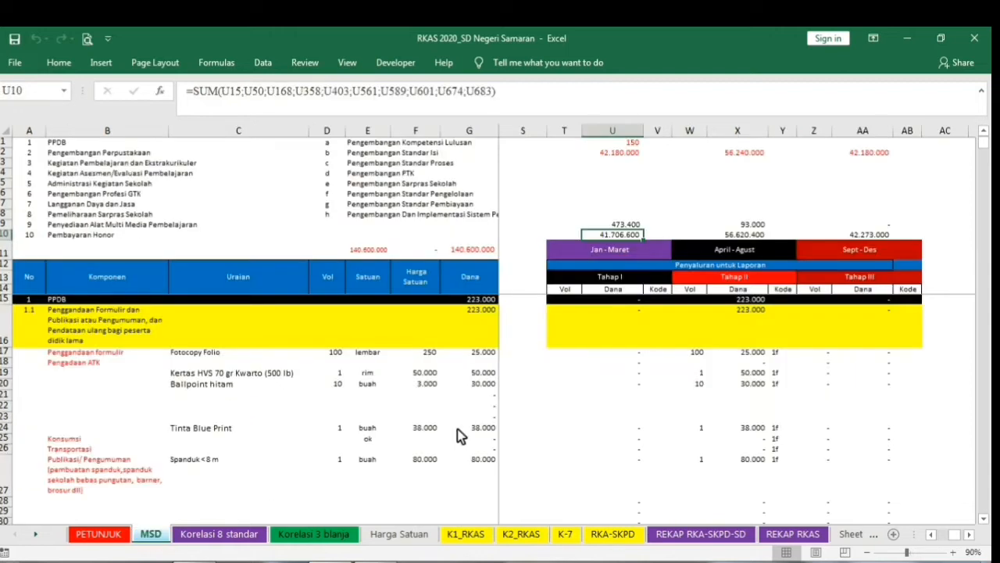
{"action": "left_click", "coordinate": [637, 225]}
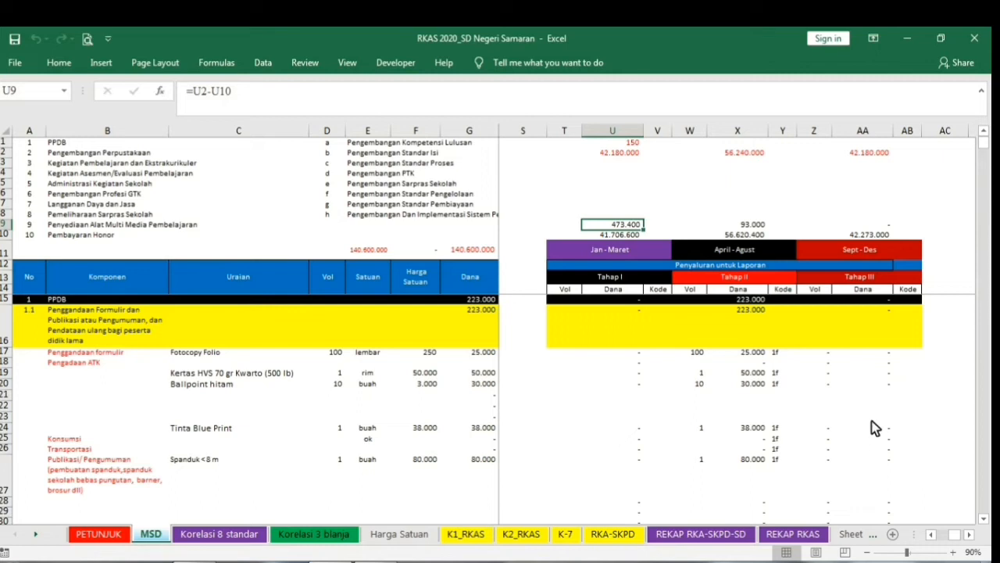
Step: Examine the Vol, Dana and Kode columns under Tahap I on the MSD sheet
{"action": "scroll", "coordinate": [874, 426], "scroll_direction": "down", "scroll_amount": 2}
{"action": "scroll", "coordinate": [874, 426], "scroll_direction": "up", "scroll_amount": 2}
{"action": "left_click", "coordinate": [565, 290]}
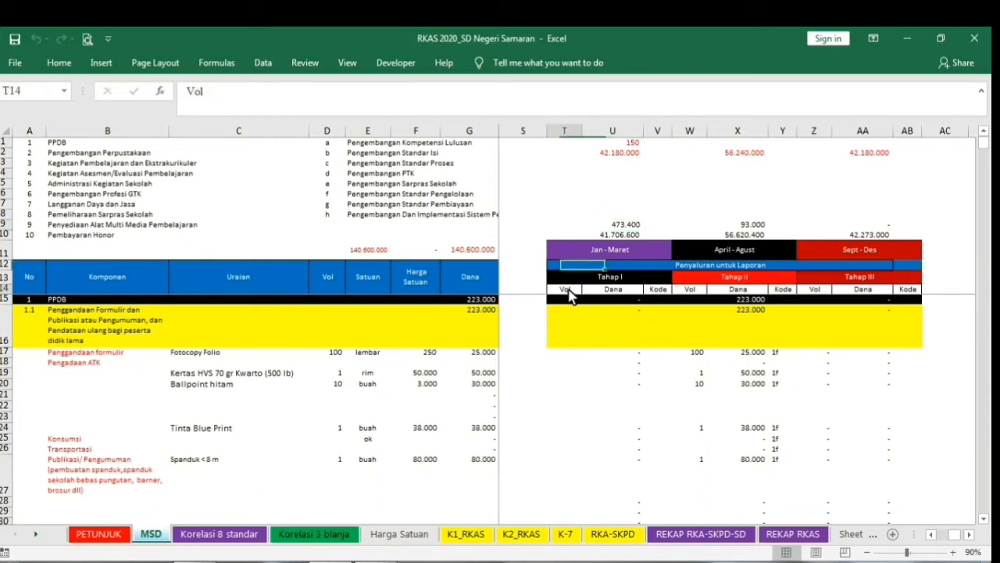
{"action": "left_click", "coordinate": [618, 292]}
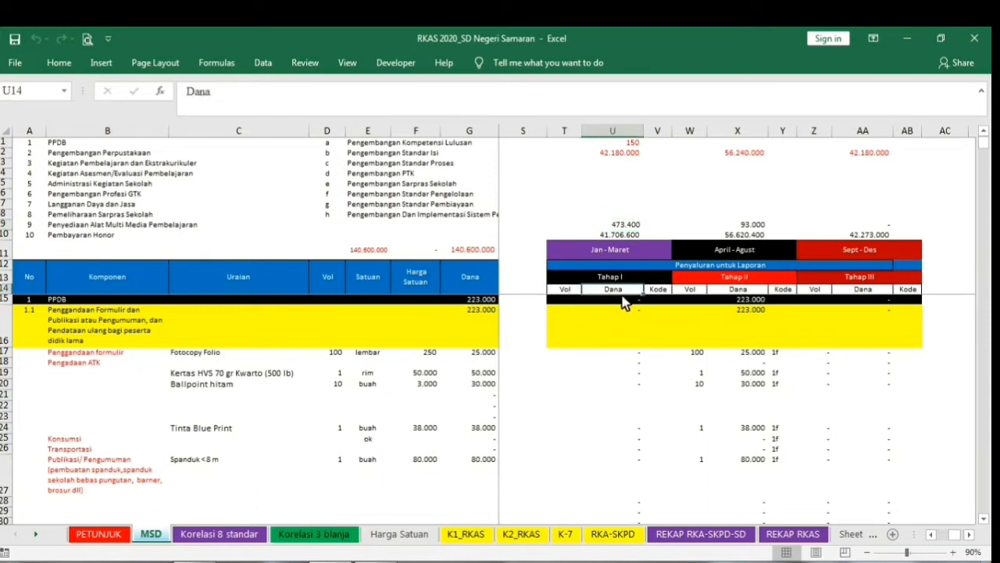
{"action": "left_click", "coordinate": [664, 291]}
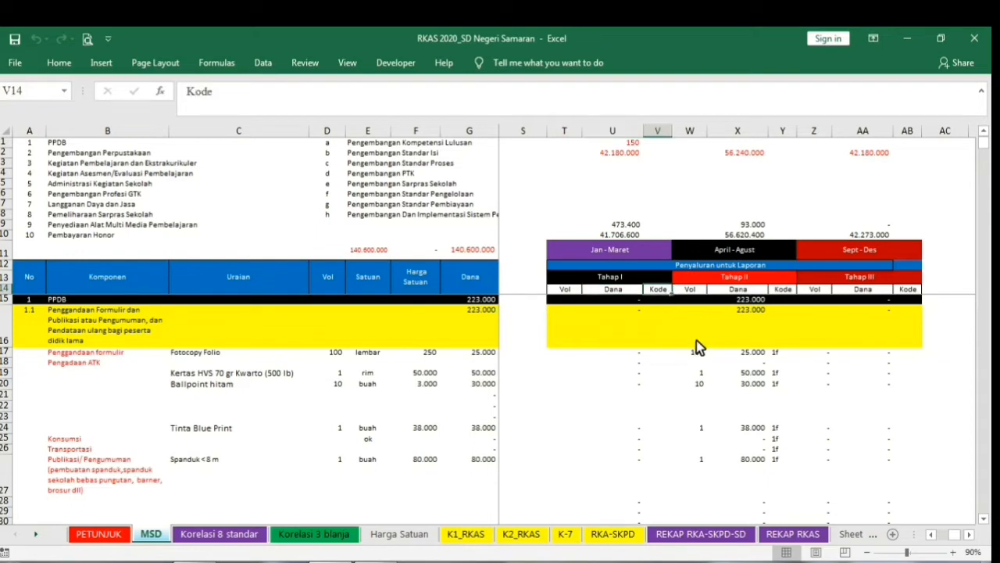
{"action": "left_click", "coordinate": [569, 291]}
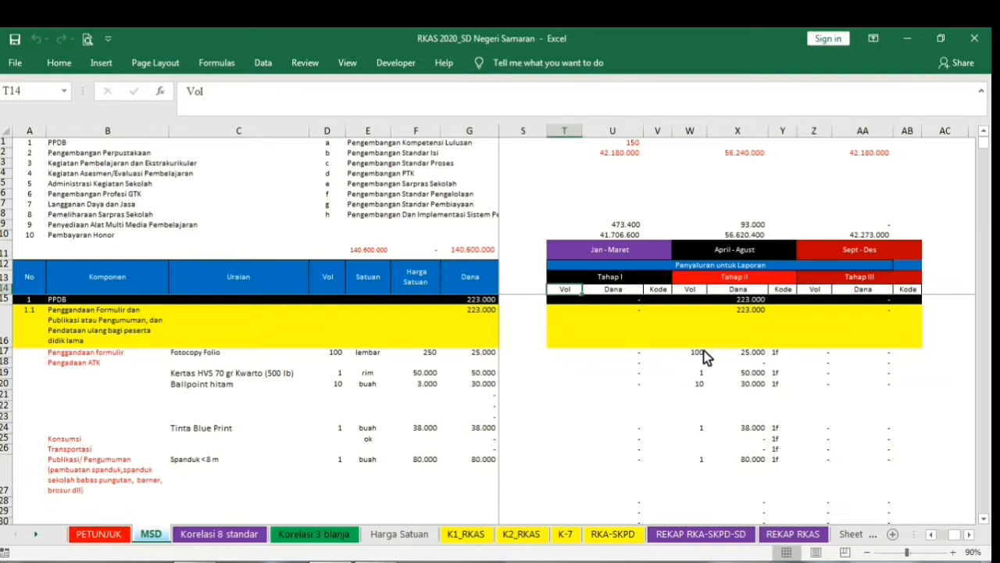
{"action": "left_click", "coordinate": [617, 291]}
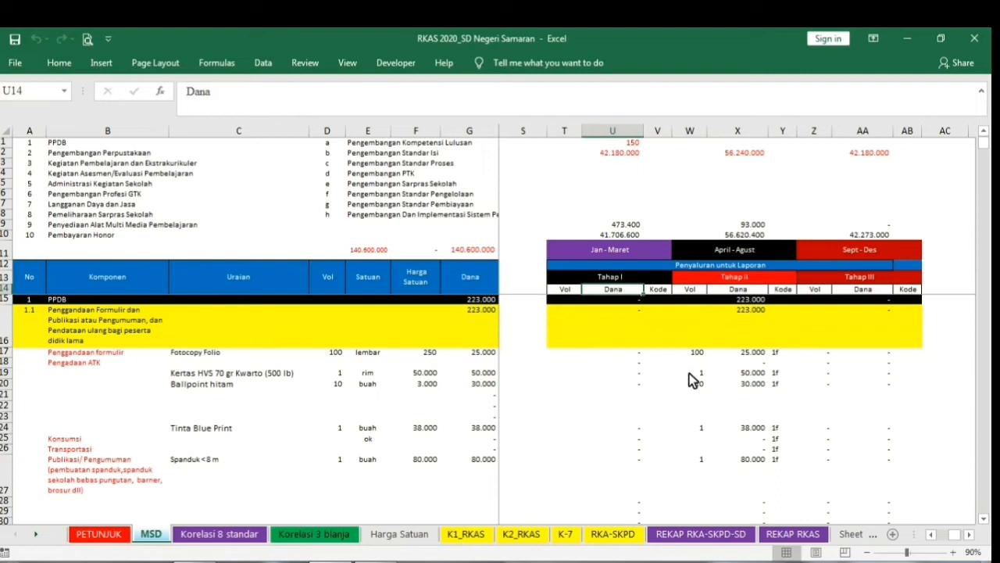
Step: Inspect the Tahap II volume, fund formula and code of the Fotocopy Folio row, checking the code against the component and standards lists
{"action": "left_click", "coordinate": [702, 358]}
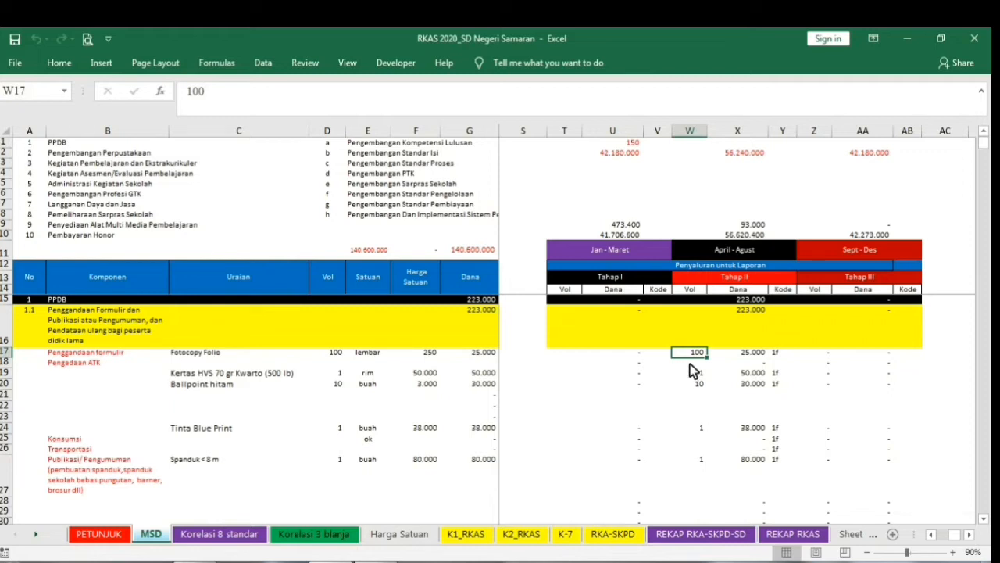
{"action": "left_click", "coordinate": [750, 357]}
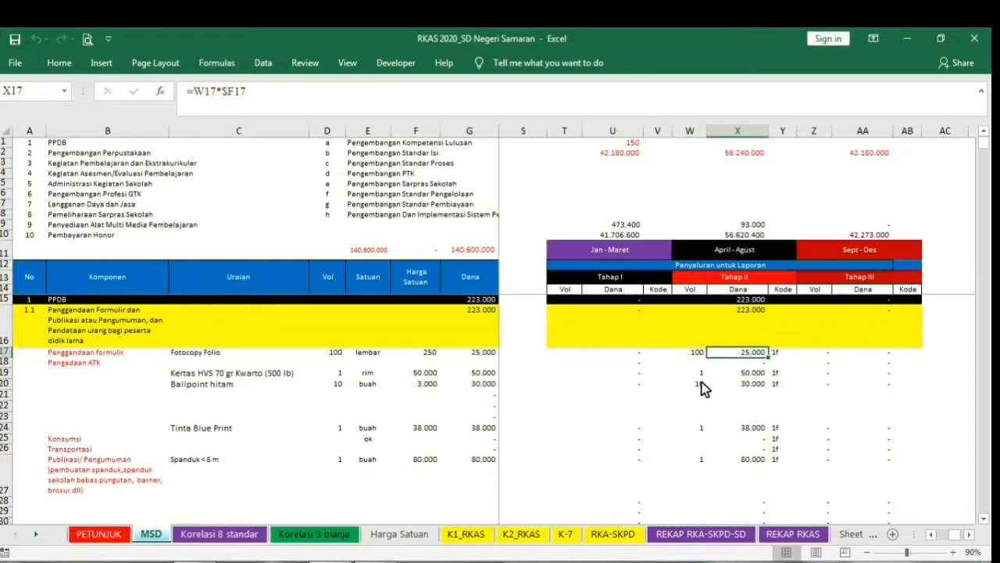
{"action": "left_click", "coordinate": [778, 356]}
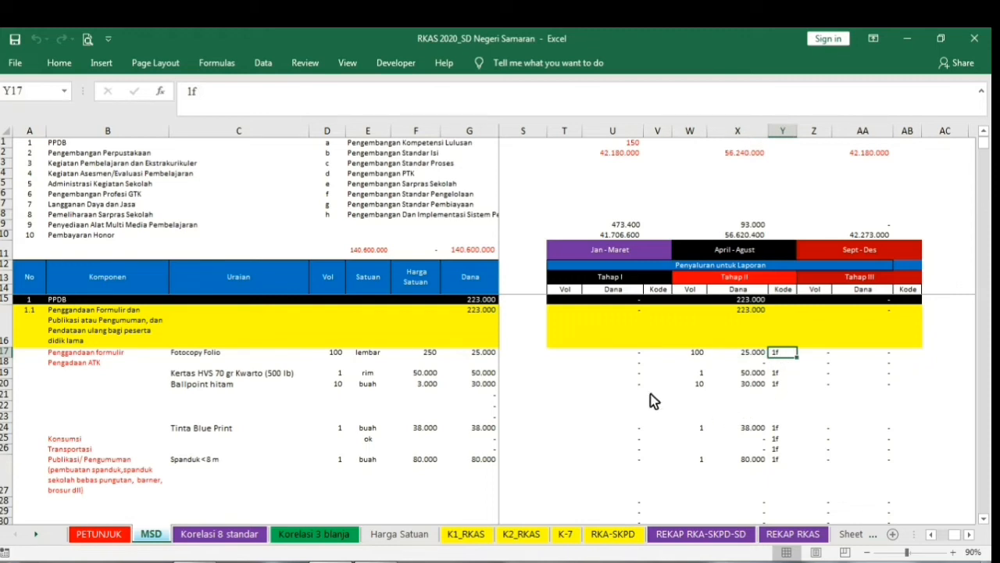
{"action": "left_click_drag", "start_coordinate": [35, 143], "coordinate": [206, 226]}
{"action": "left_click", "coordinate": [779, 352]}
{"action": "left_click", "coordinate": [60, 145]}
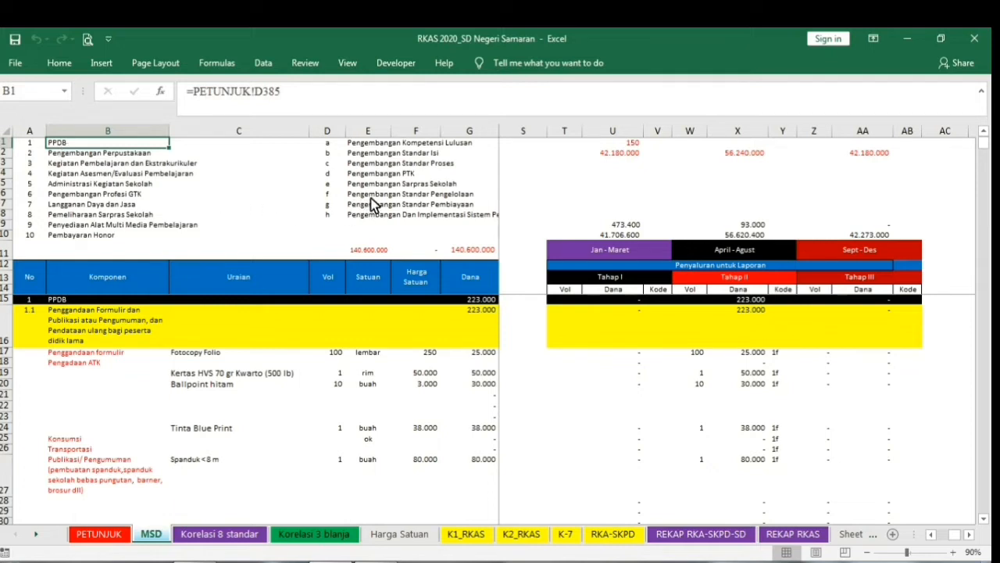
{"action": "left_click", "coordinate": [782, 355]}
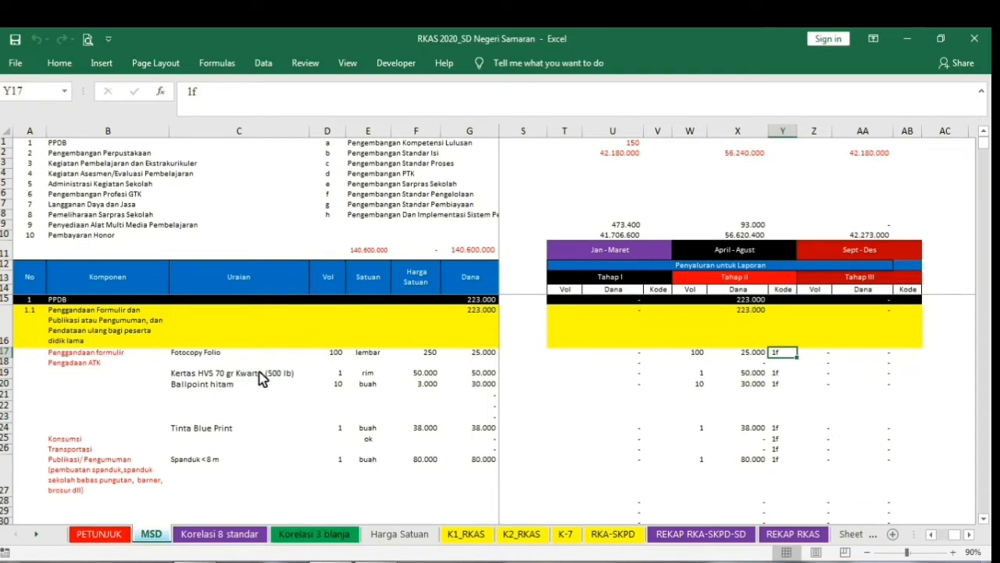
Step: Set the Tahap II volume of the Fotocopy Folio row to 50 and inspect the Tahap III volume formula in Z17
{"action": "left_click", "coordinate": [345, 354]}
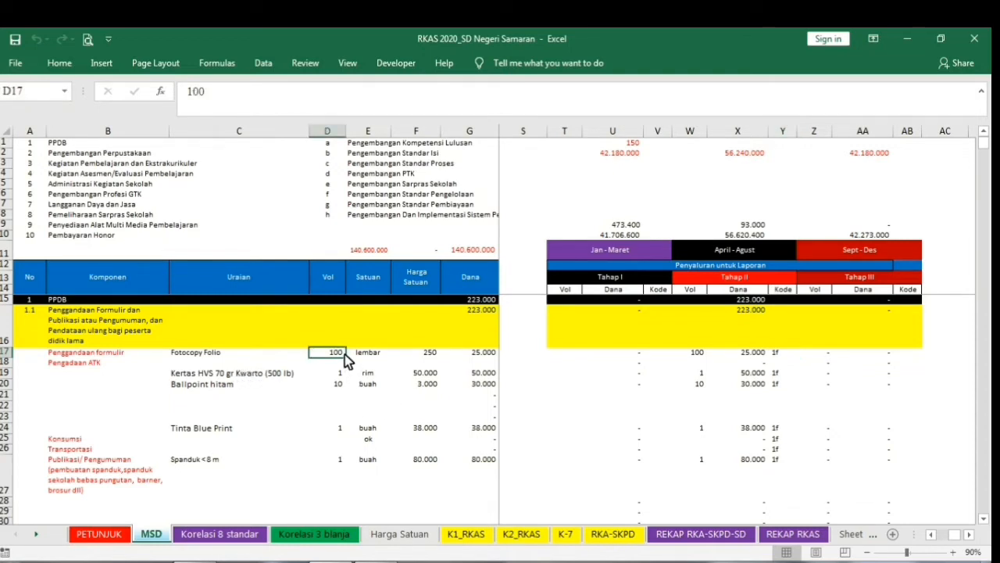
{"action": "left_click", "coordinate": [701, 356]}
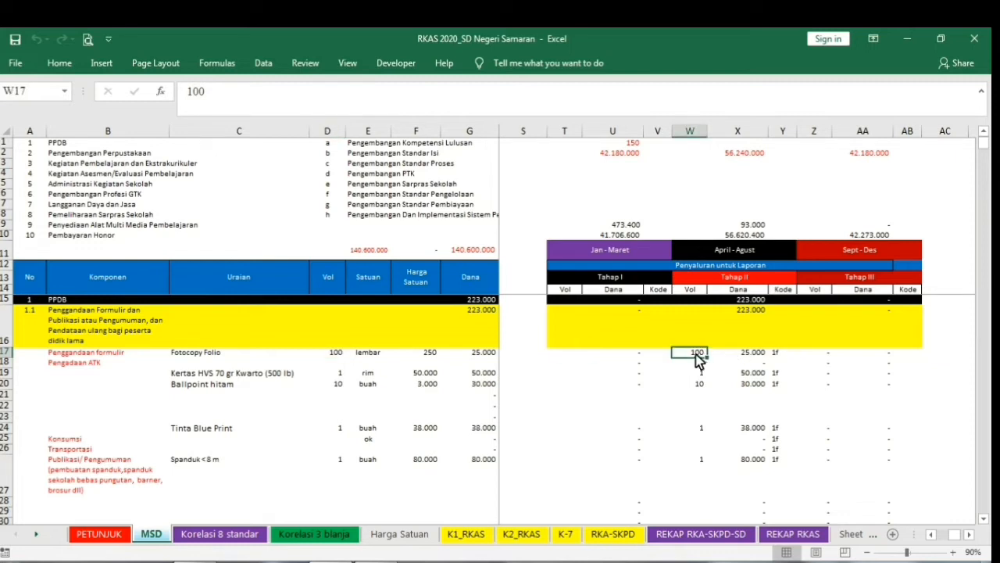
{"action": "left_click", "coordinate": [583, 353]}
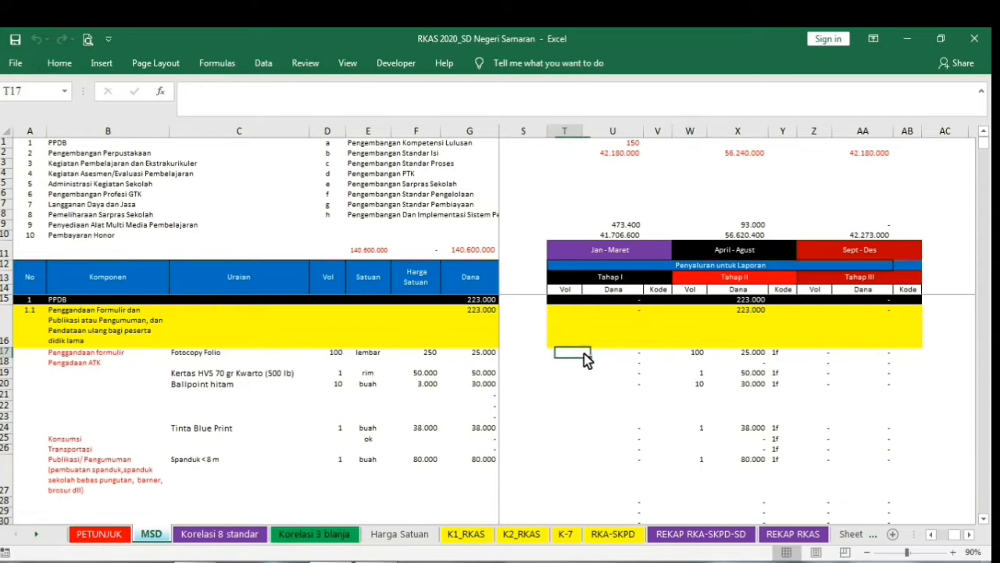
{"action": "left_click", "coordinate": [702, 353]}
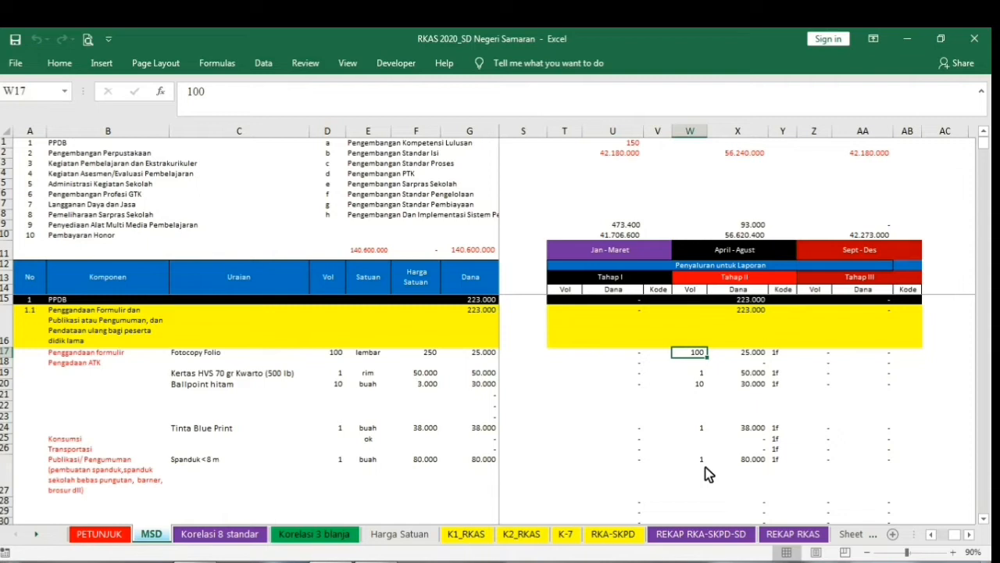
{"action": "type", "text": "50"}
{"action": "left_click", "coordinate": [632, 402]}
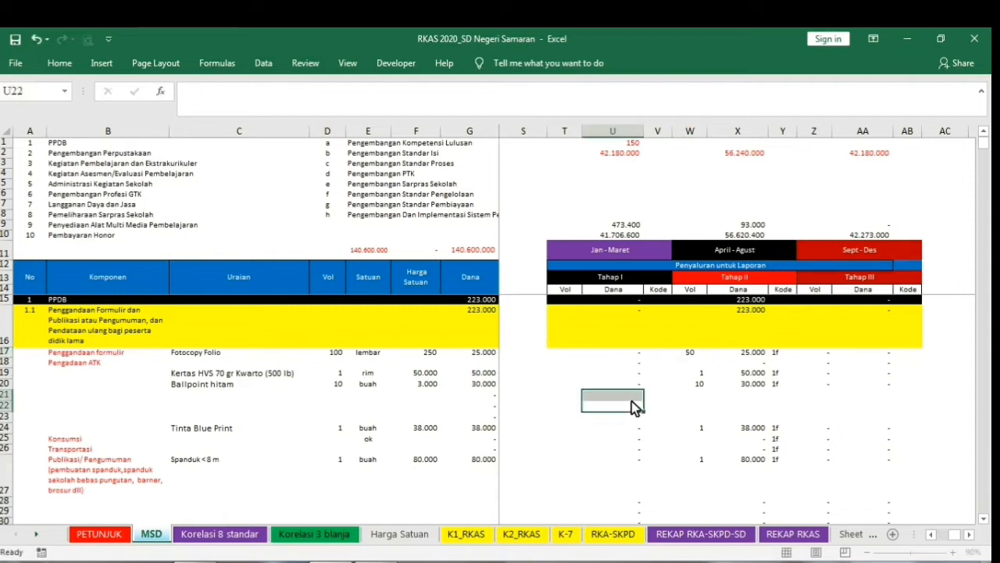
{"action": "left_click", "coordinate": [708, 355]}
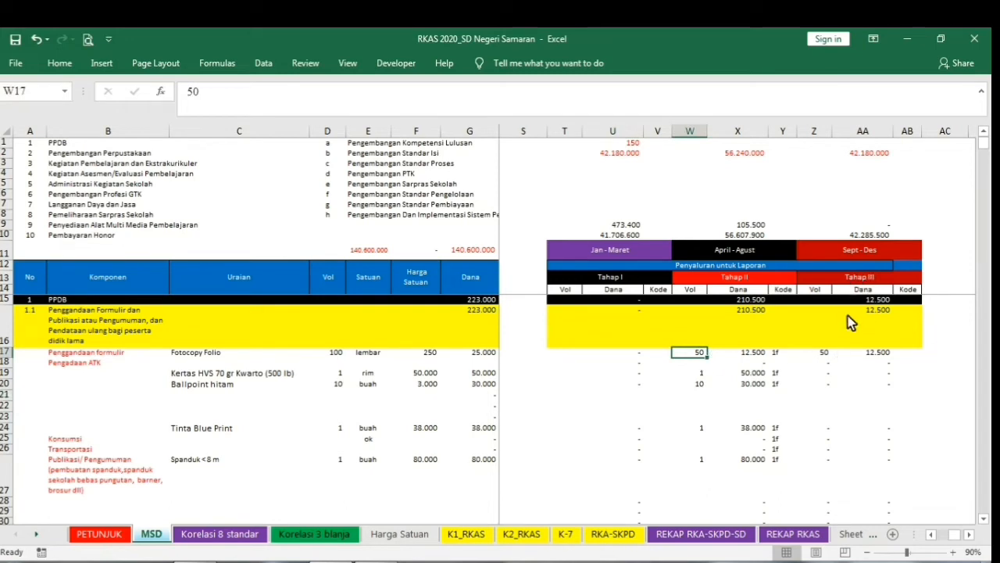
{"action": "left_click", "coordinate": [831, 355]}
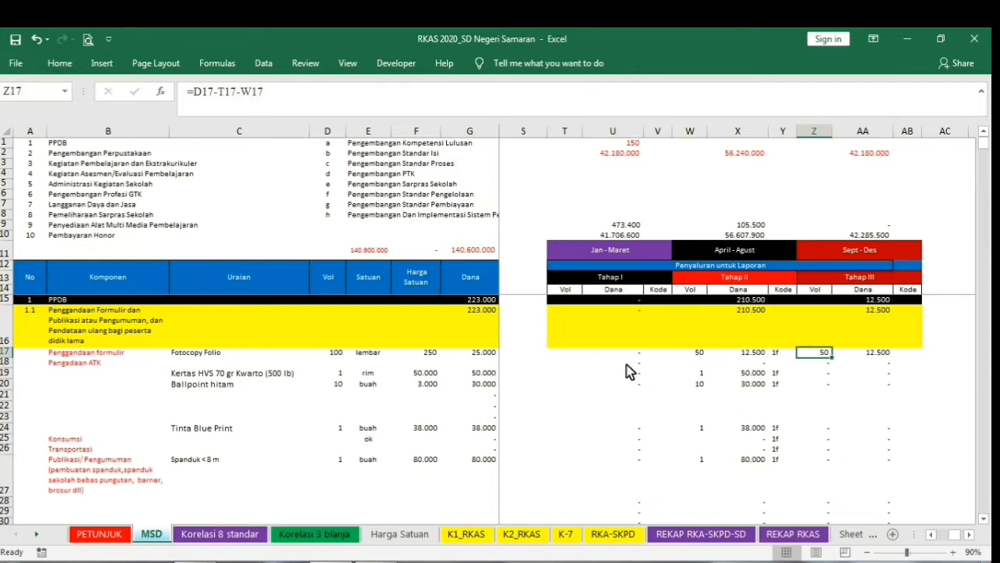
Step: Reveal the hidden check values in cells S16:S19 by changing their font color to red
{"action": "left_click_drag", "start_coordinate": [533, 317], "coordinate": [529, 383]}
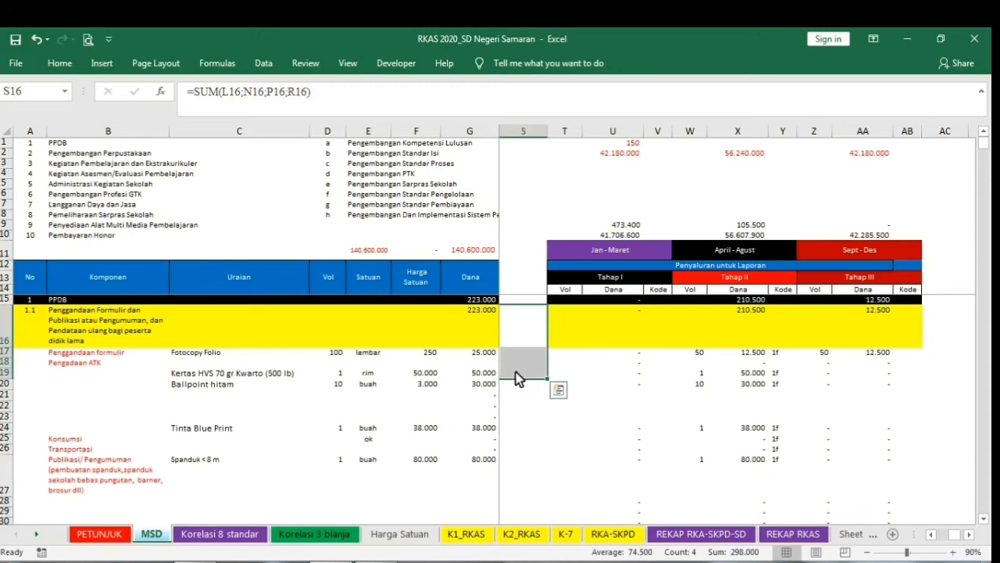
{"action": "left_click", "coordinate": [62, 65]}
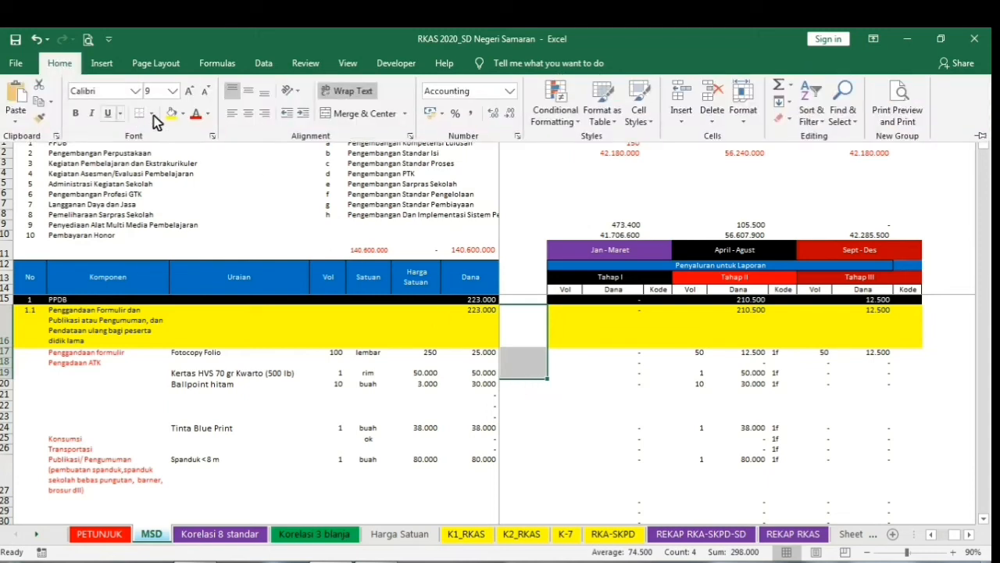
{"action": "left_click", "coordinate": [196, 113]}
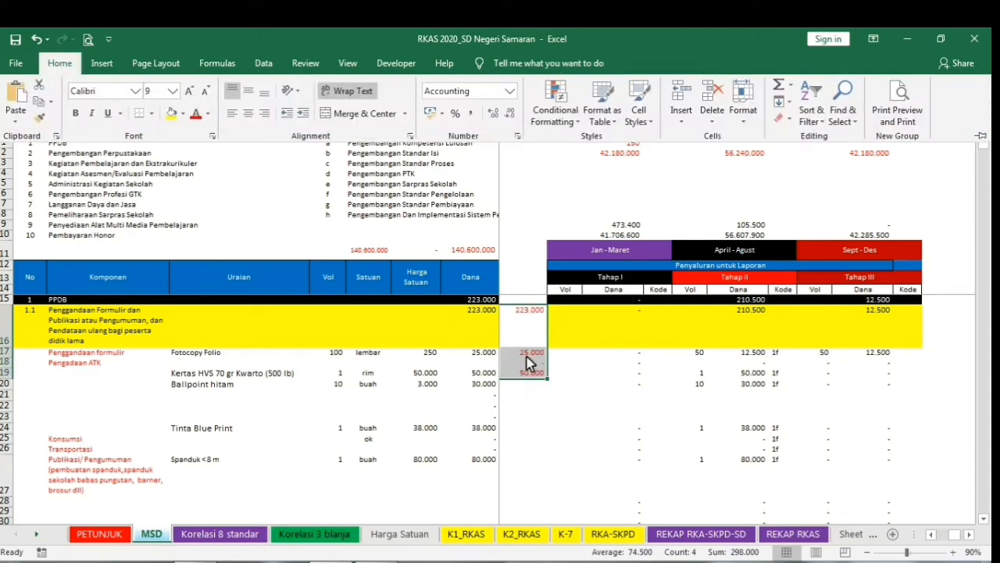
Step: Compare the check formula in S16 with the Tahap II fund subtotal in X16 for component 1.1
{"action": "left_click", "coordinate": [615, 386]}
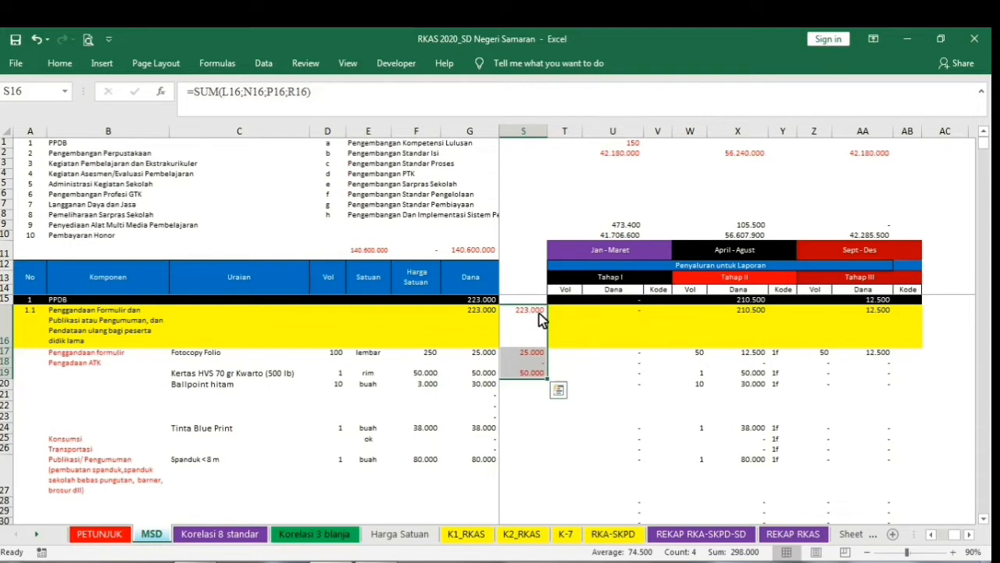
{"action": "left_click_drag", "start_coordinate": [537, 315], "coordinate": [537, 352]}
{"action": "left_click", "coordinate": [539, 336]}
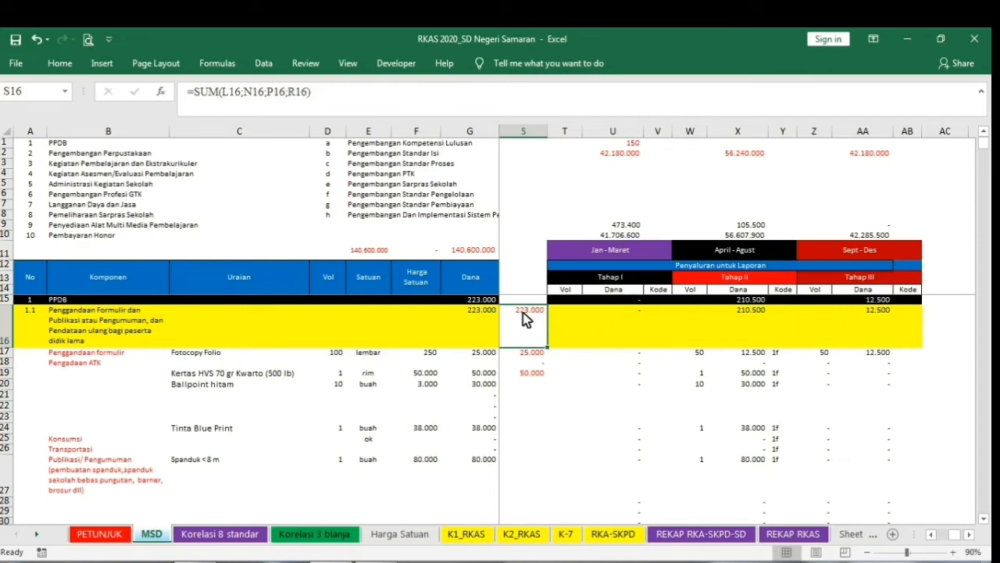
{"action": "left_click", "coordinate": [756, 311]}
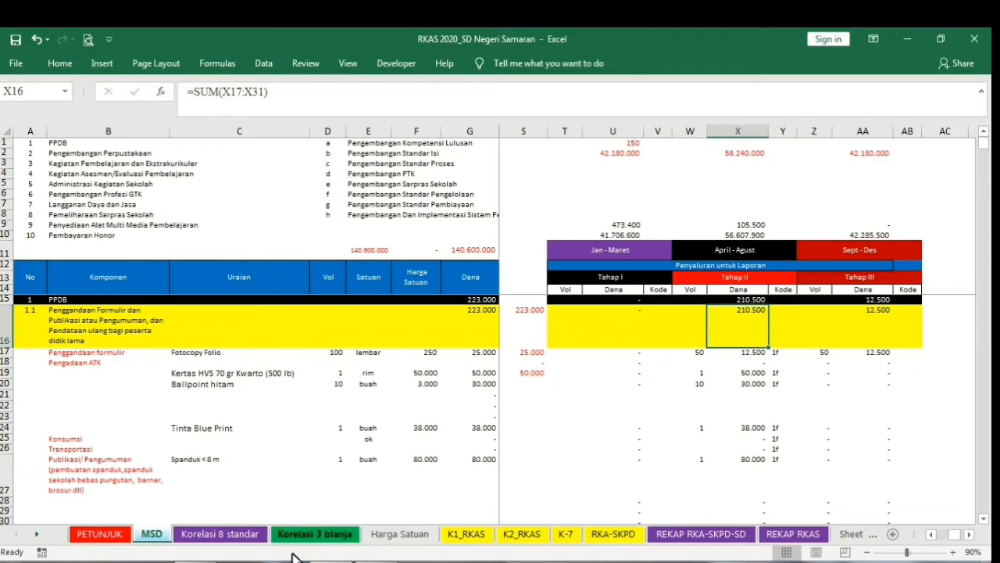
Step: Inspect the Fotocopy Folio amount under code 1f of Laporan Tahap II on the Korelasi 8 standar sheet
{"action": "left_click", "coordinate": [227, 535]}
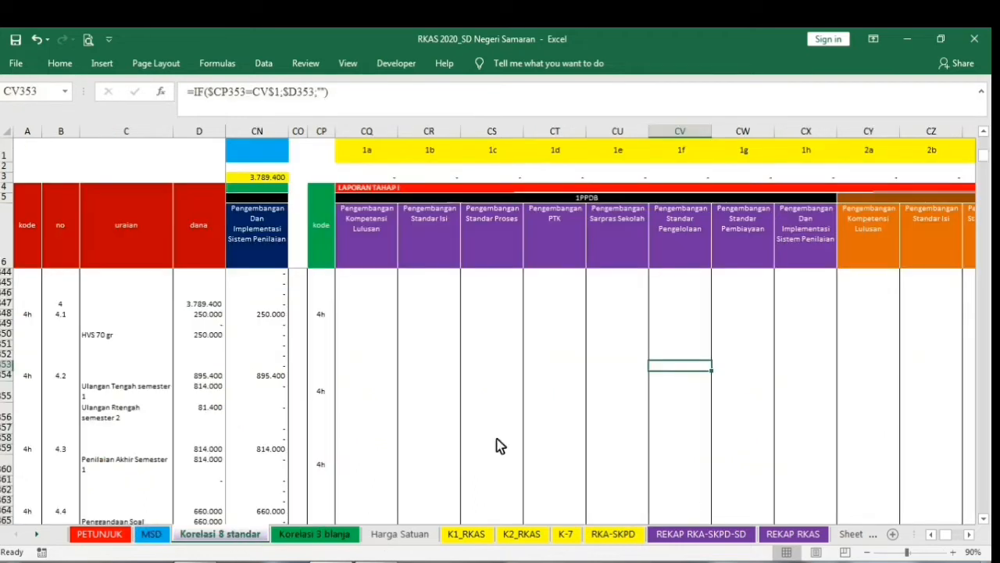
{"action": "left_click", "coordinate": [969, 534]}
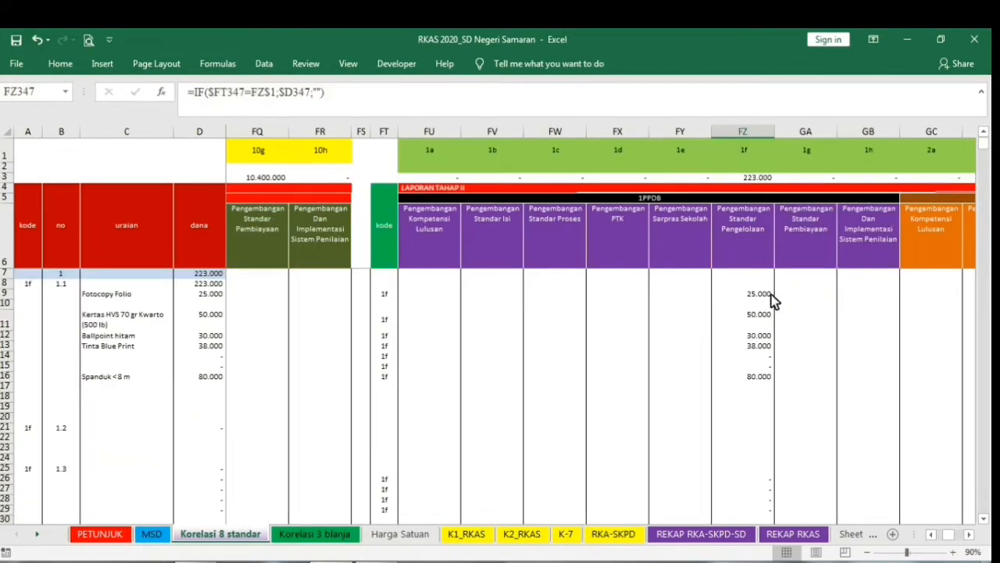
{"action": "left_click", "coordinate": [772, 297]}
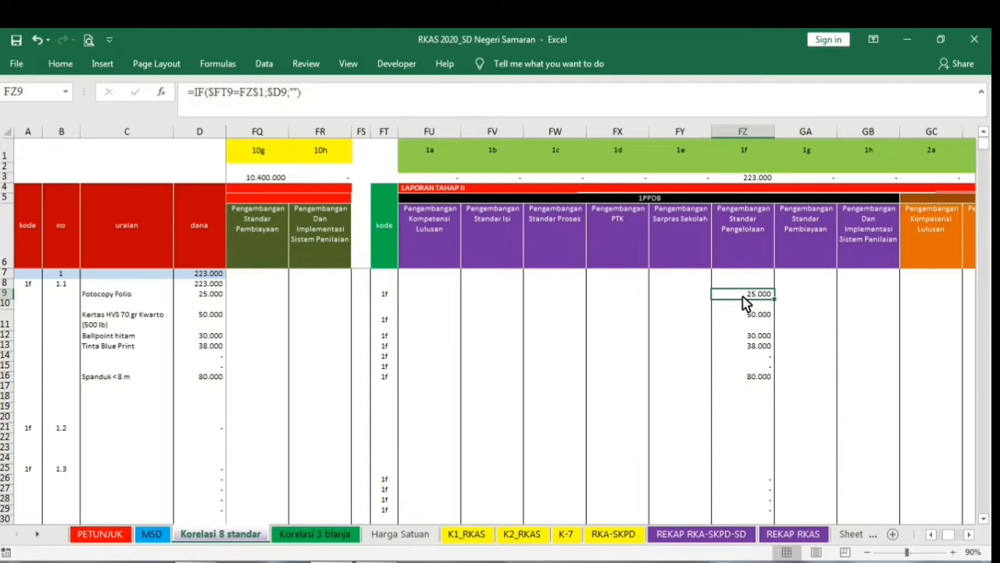
Step: Compare the Fotocopy Folio row's Tahap II fund, check value in S17 and Tahap III fund on the MSD sheet
{"action": "left_click", "coordinate": [153, 536]}
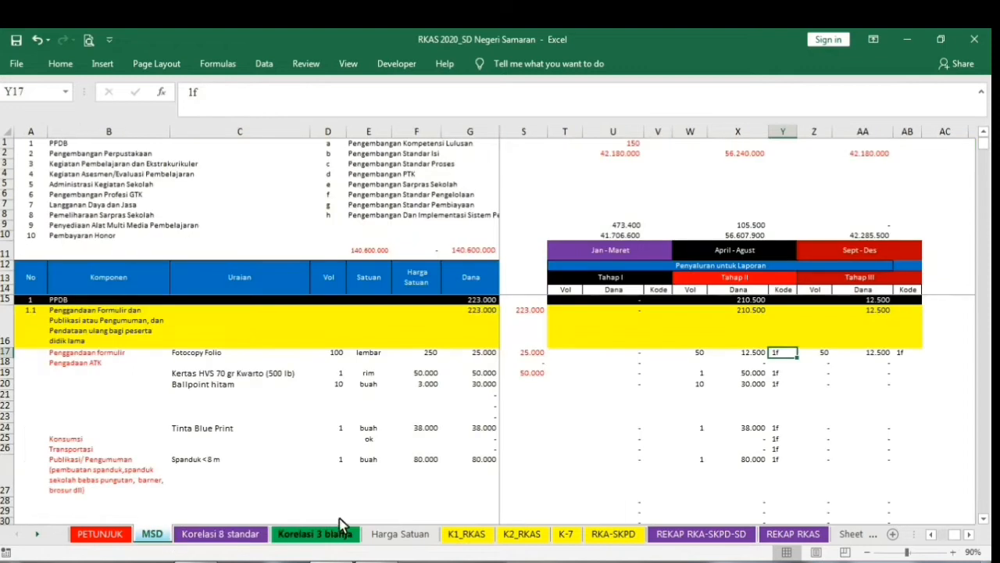
{"action": "left_click", "coordinate": [764, 356]}
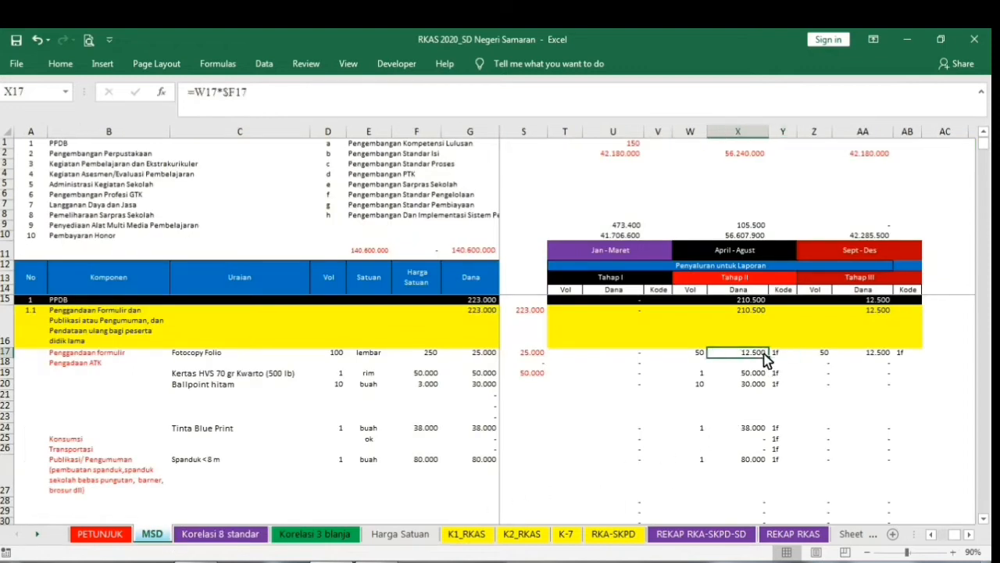
{"action": "left_click", "coordinate": [218, 536]}
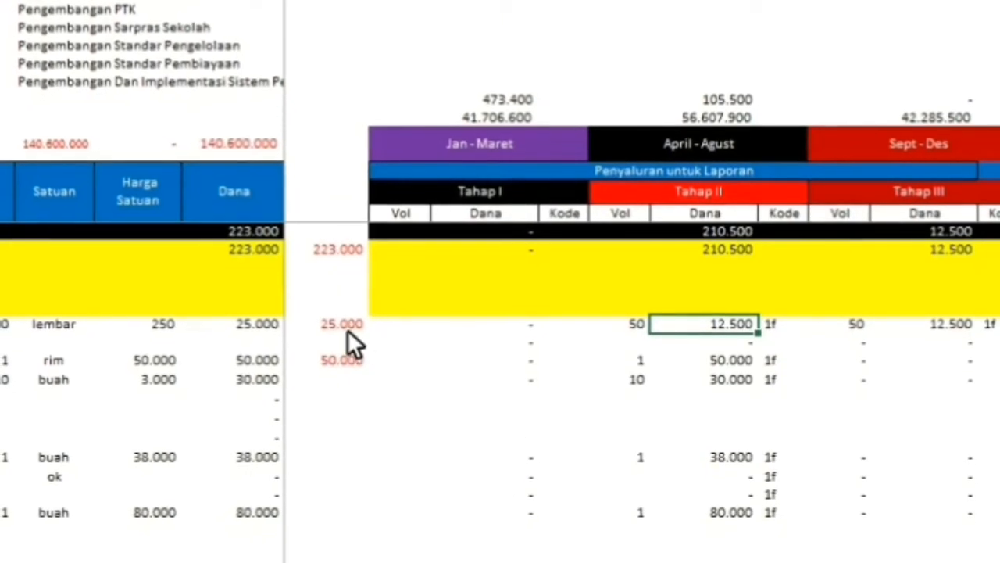
{"action": "left_click", "coordinate": [346, 318]}
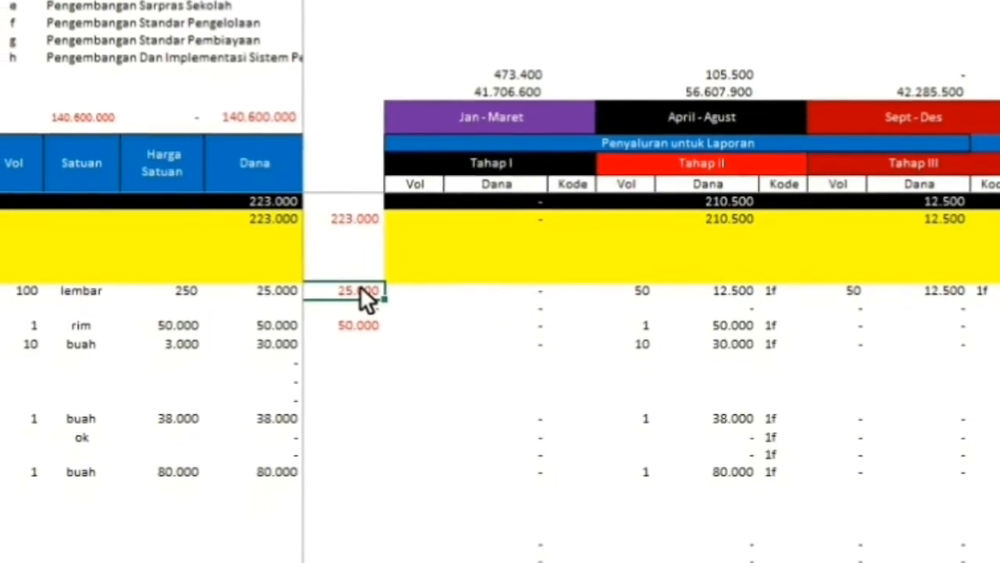
{"action": "left_click", "coordinate": [42, 287]}
{"action": "left_click", "coordinate": [362, 271]}
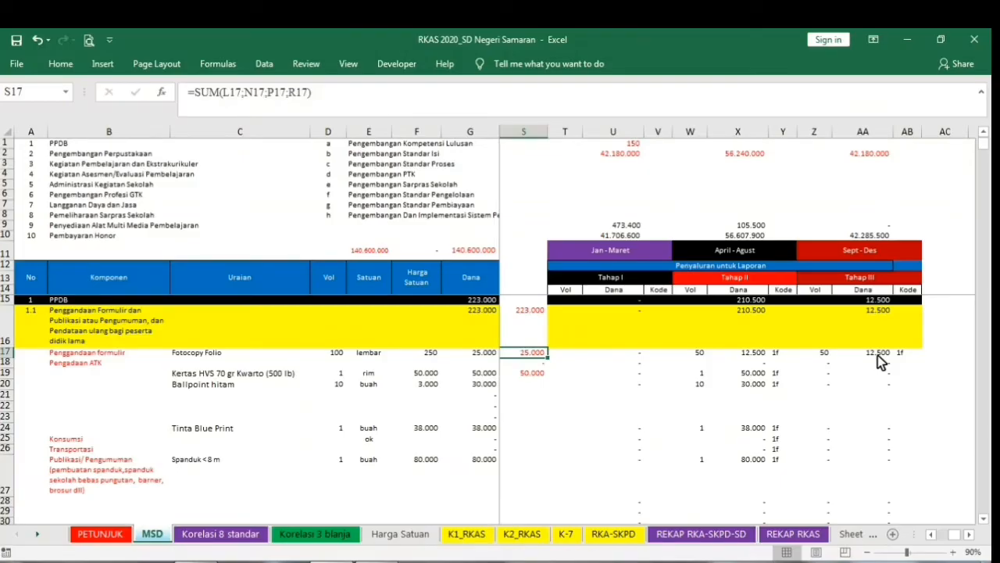
{"action": "left_click", "coordinate": [934, 257]}
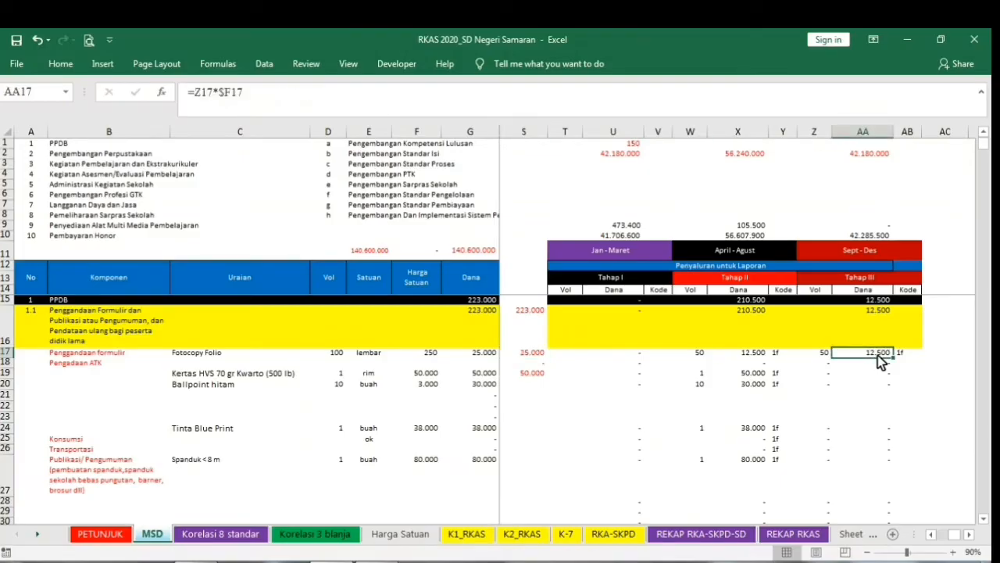
Step: Inspect the Fotocopy Folio amount under code 1f of Laporan Tahap III on the Korelasi 8 standar sheet
{"action": "left_click", "coordinate": [235, 534]}
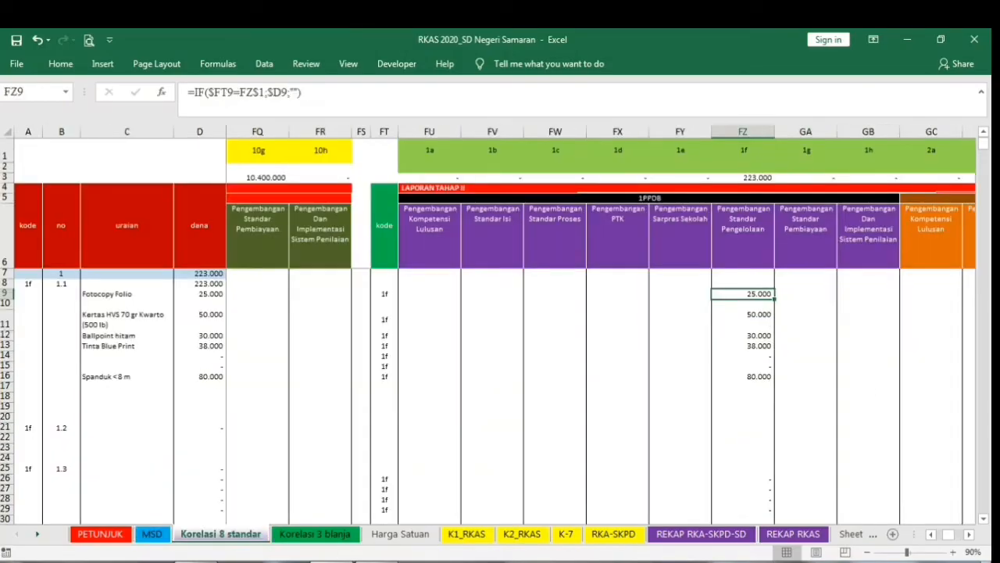
{"action": "left_click", "coordinate": [969, 534]}
{"action": "left_click", "coordinate": [969, 534]}
{"action": "left_click", "coordinate": [972, 536]}
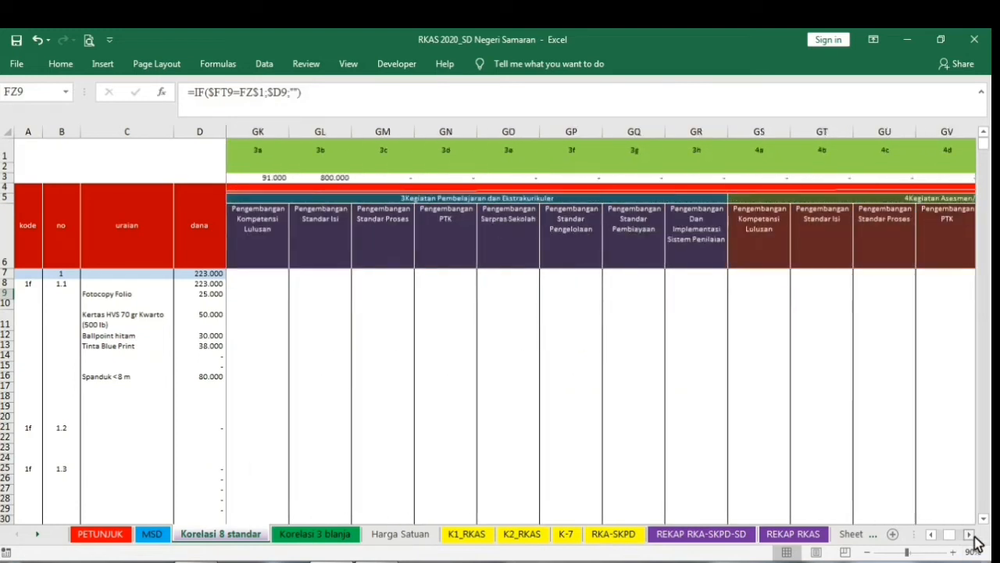
{"action": "left_click", "coordinate": [971, 535]}
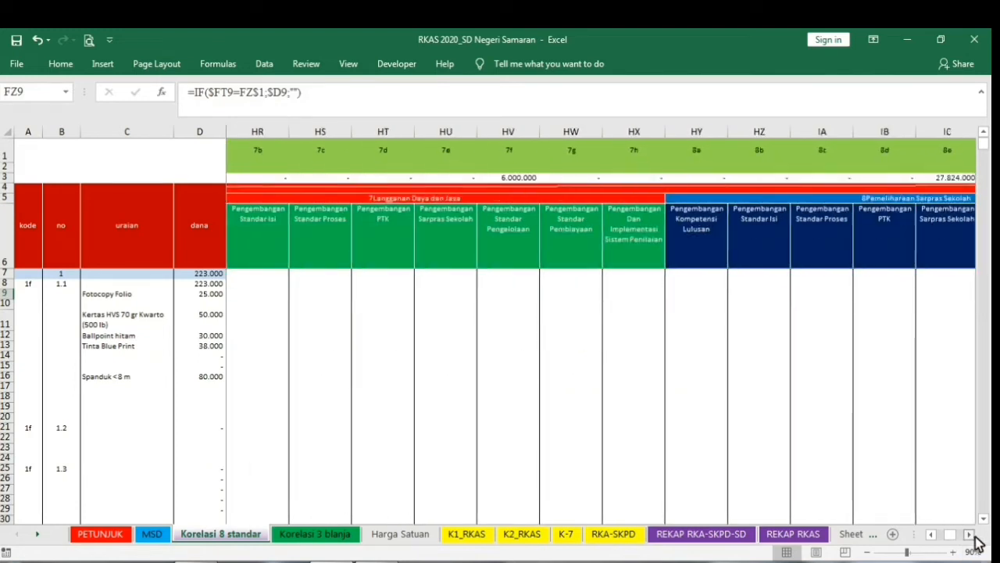
{"action": "left_click", "coordinate": [975, 538]}
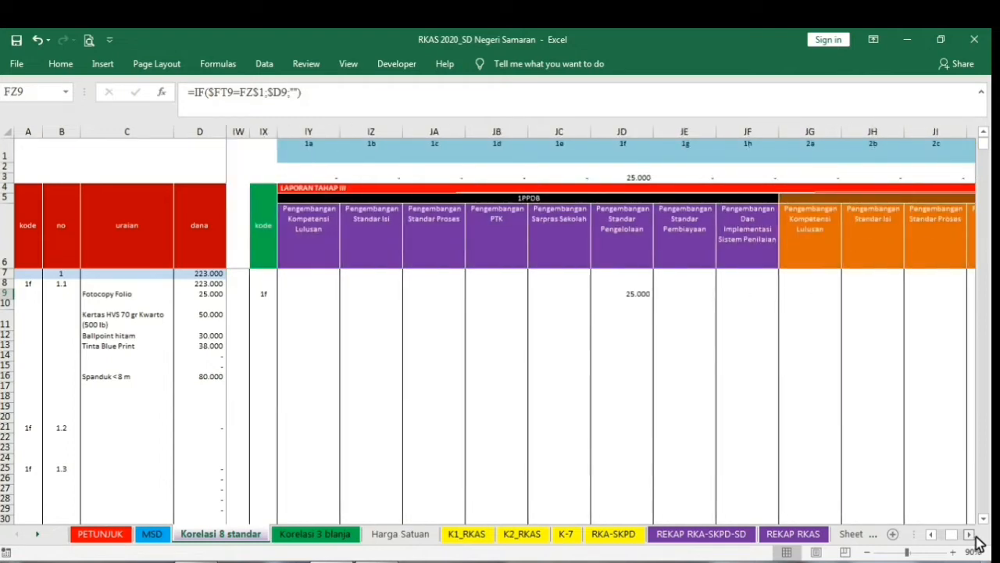
{"action": "left_click", "coordinate": [618, 297]}
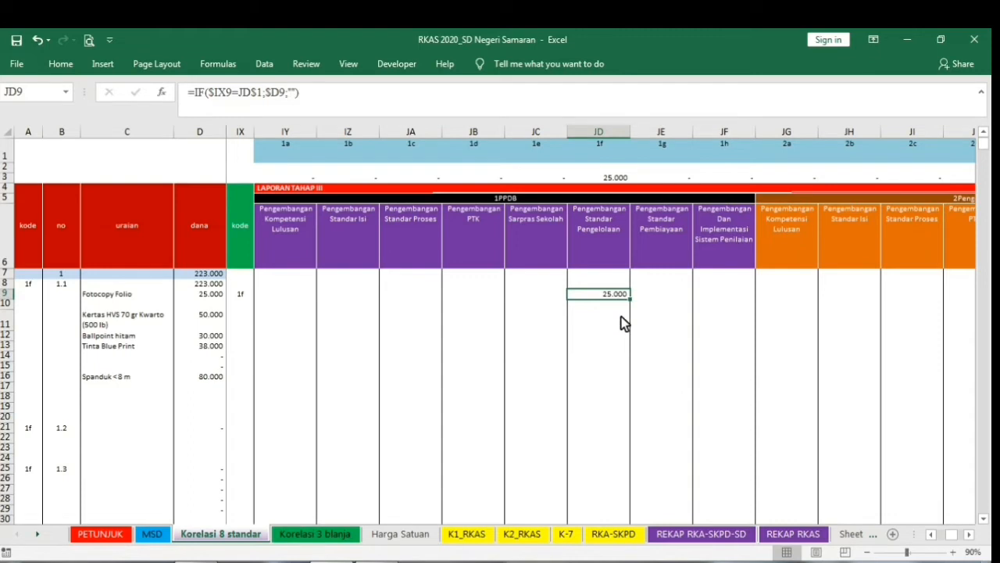
Step: Set the Tahap II volume of the Fotocopy Folio row on the MSD sheet to 100
{"action": "left_click", "coordinate": [153, 535]}
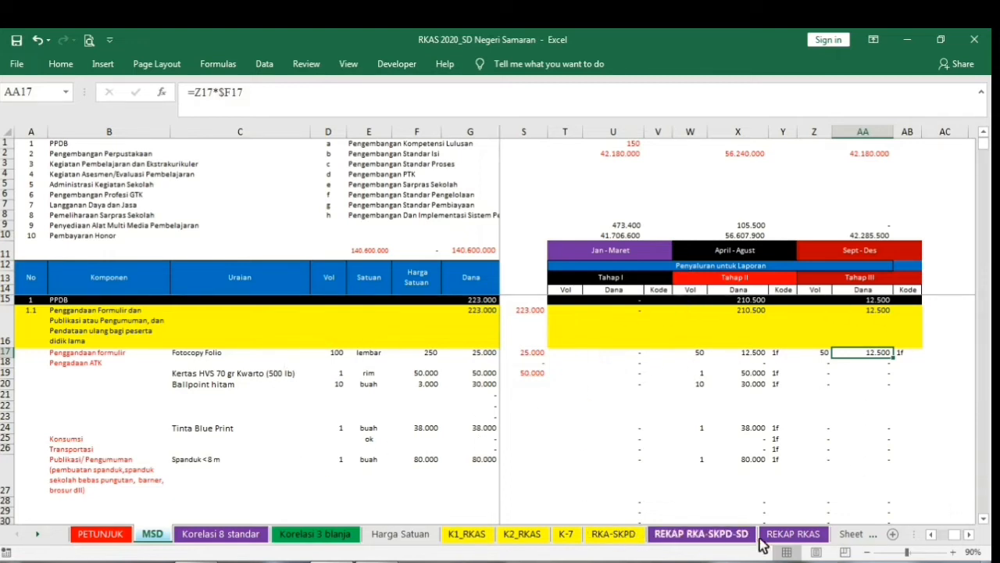
{"action": "left_click", "coordinate": [699, 355]}
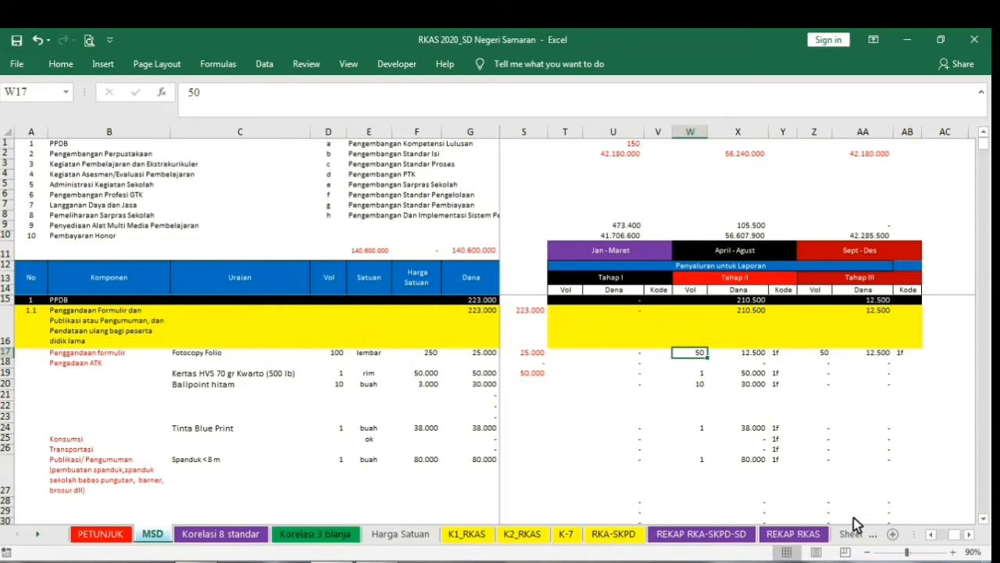
{"action": "type", "text": "1"}
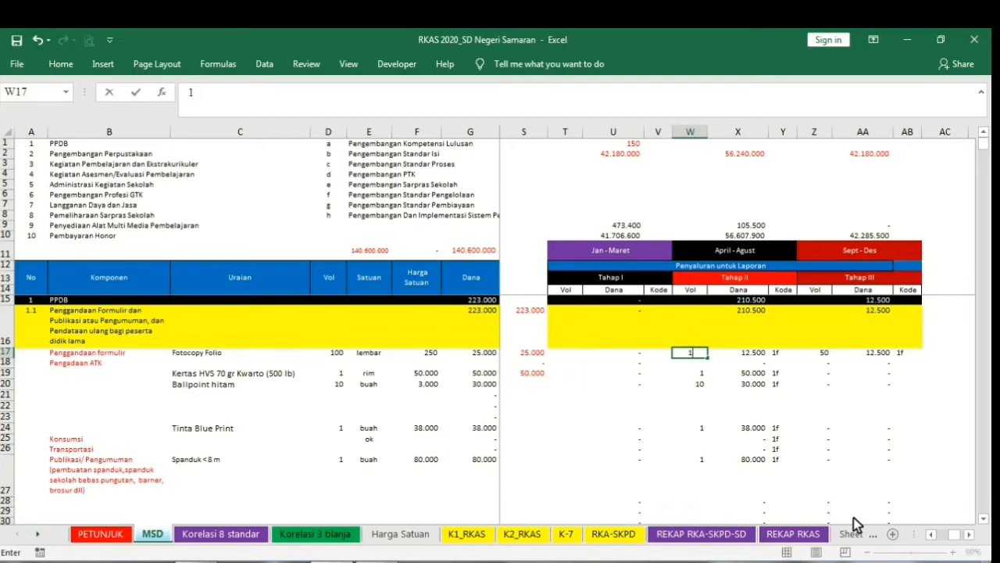
{"action": "type", "text": "00"}
{"action": "left_click", "coordinate": [824, 440]}
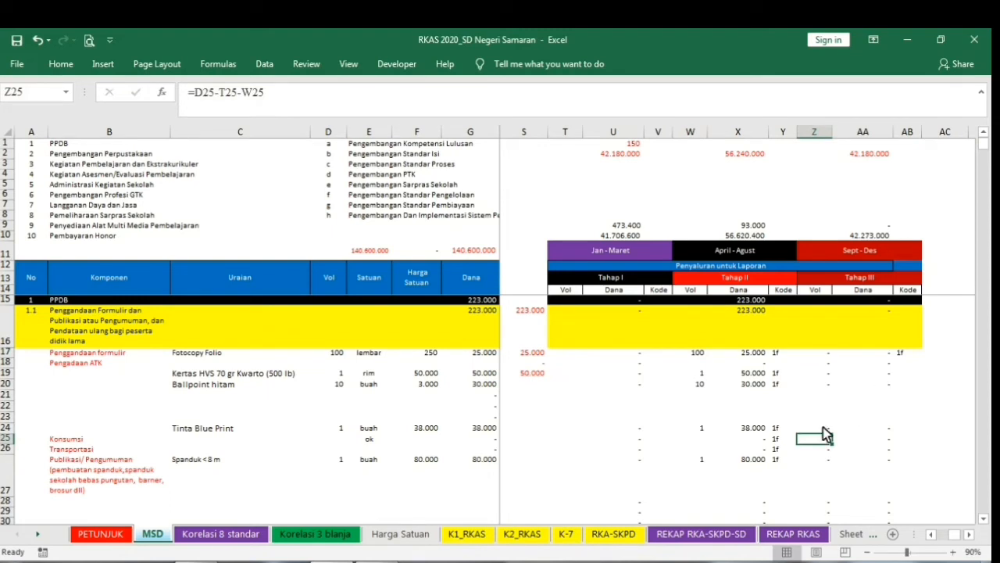
Step: Review the Fotocopy Folio row's Tahap II volume and the Tahap I and Tahap III fund cells beneath that row
{"action": "left_click", "coordinate": [704, 354]}
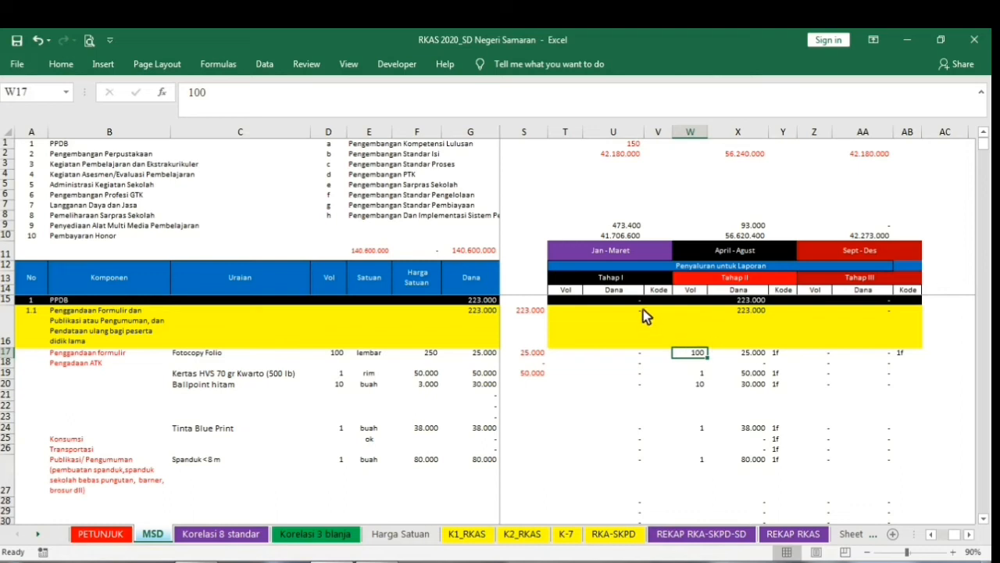
{"action": "left_click_drag", "start_coordinate": [640, 361], "coordinate": [633, 442]}
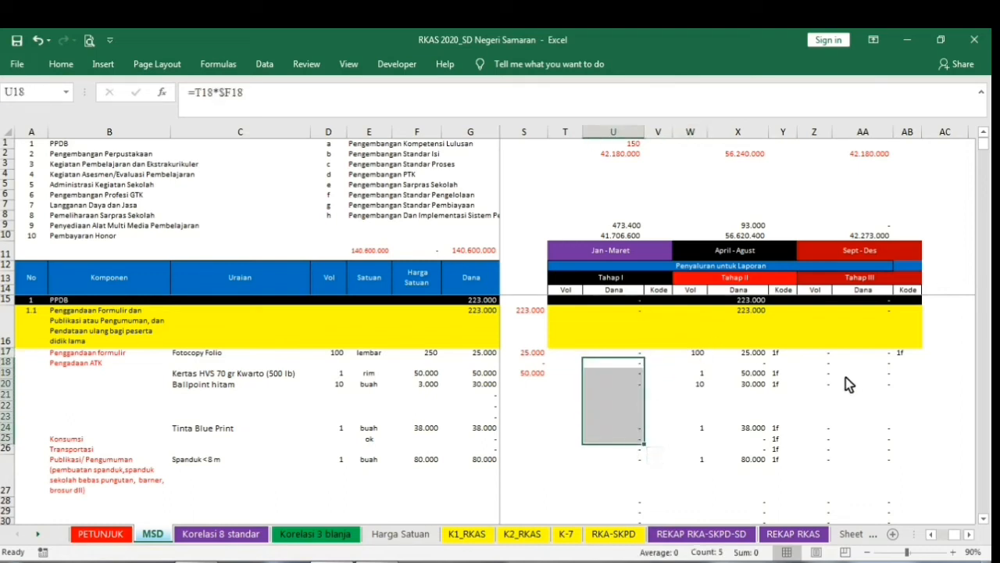
{"action": "left_click", "coordinate": [870, 359]}
{"action": "key", "text": "ctrl+v"}
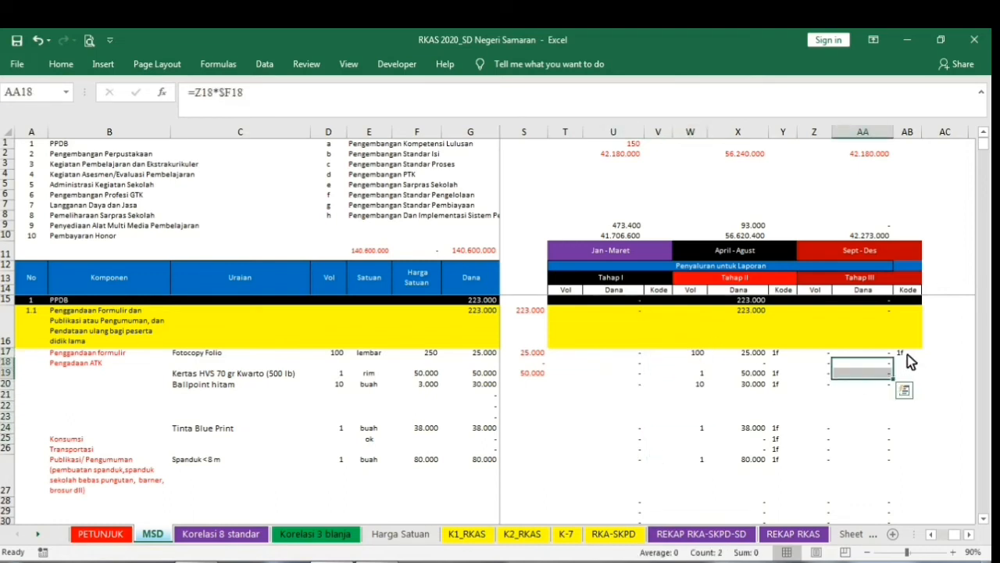
Step: Clear the Tahap III code of the Fotocopy Folio row and check its Laporan Tahap III entry on Korelasi 8 standar
{"action": "left_click", "coordinate": [907, 354]}
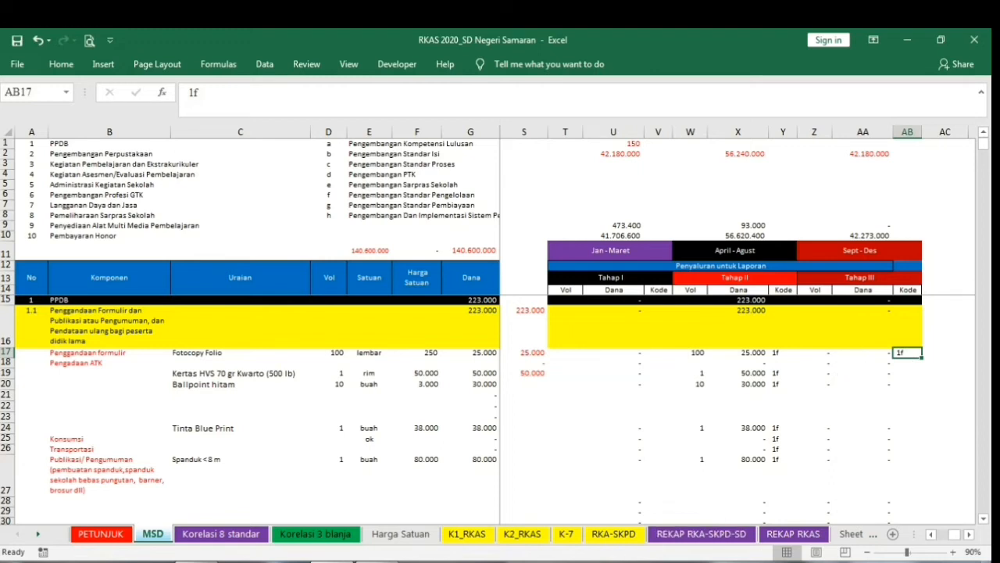
{"action": "left_click", "coordinate": [221, 534]}
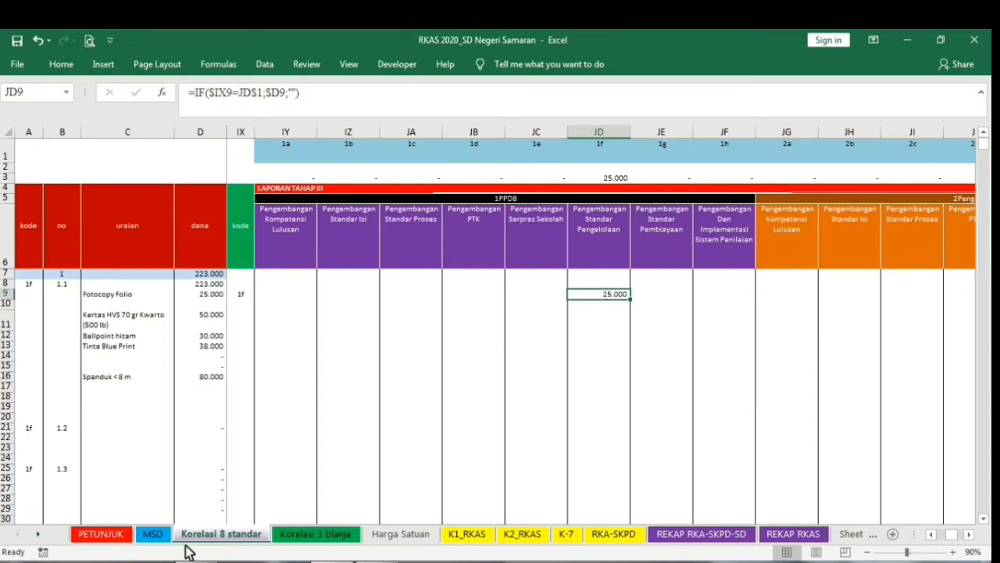
{"action": "left_click", "coordinate": [152, 534]}
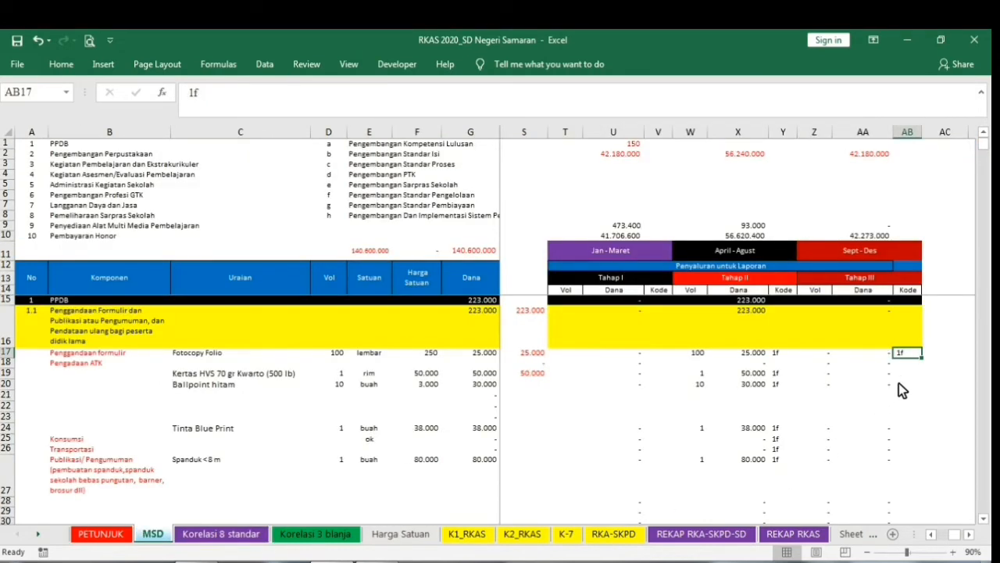
{"action": "key", "text": "Delete"}
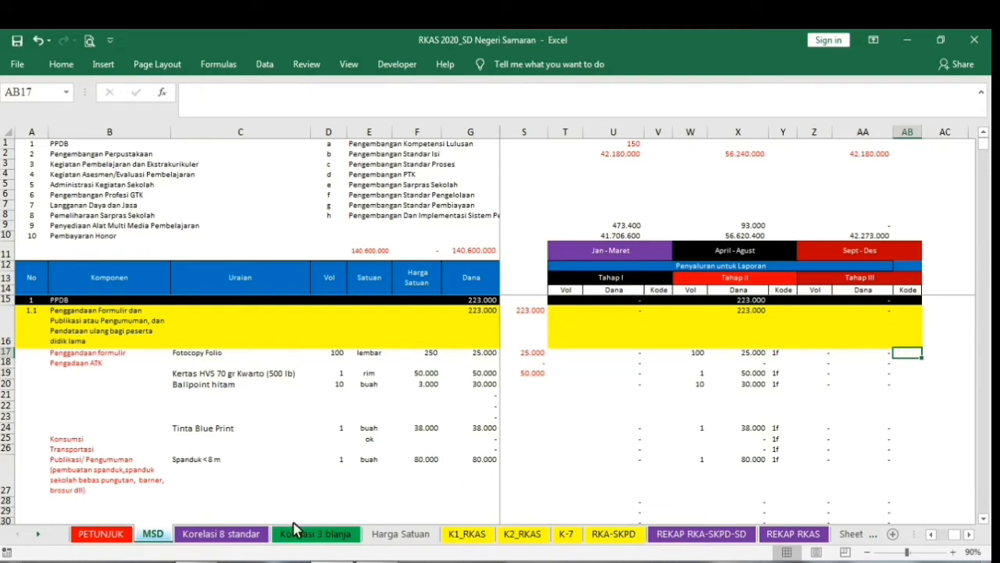
{"action": "left_click", "coordinate": [223, 533]}
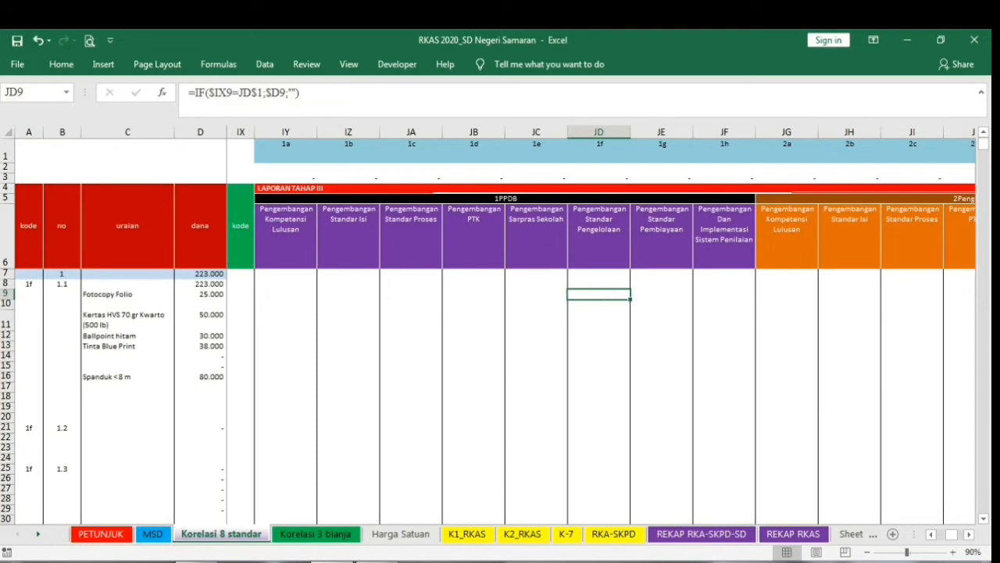
Step: Review the Tahap II volumes, funds and codes in W17:Y27 on the MSD sheet
{"action": "left_click", "coordinate": [160, 535]}
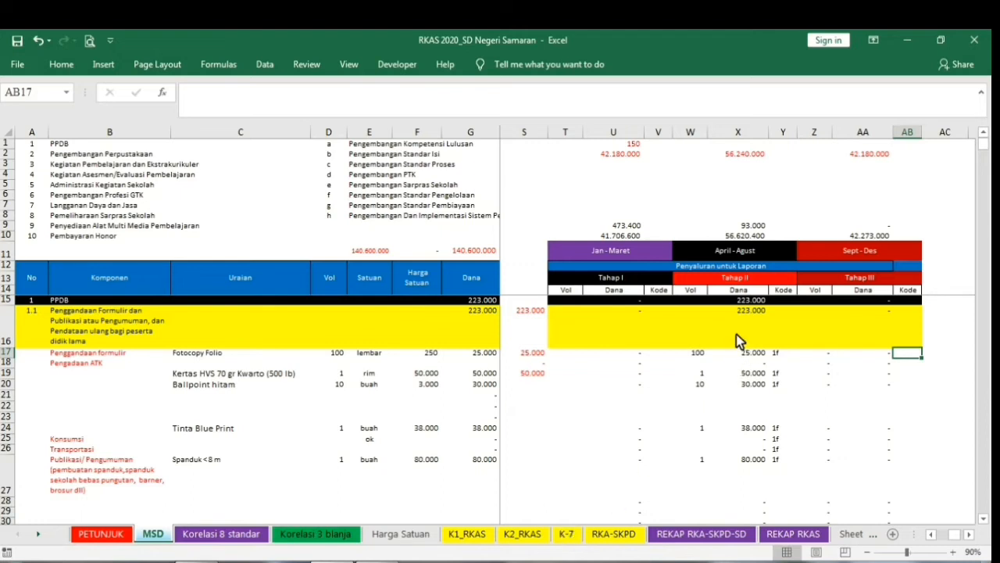
{"action": "left_click", "coordinate": [702, 355]}
{"action": "left_click_drag", "start_coordinate": [707, 361], "coordinate": [783, 466]}
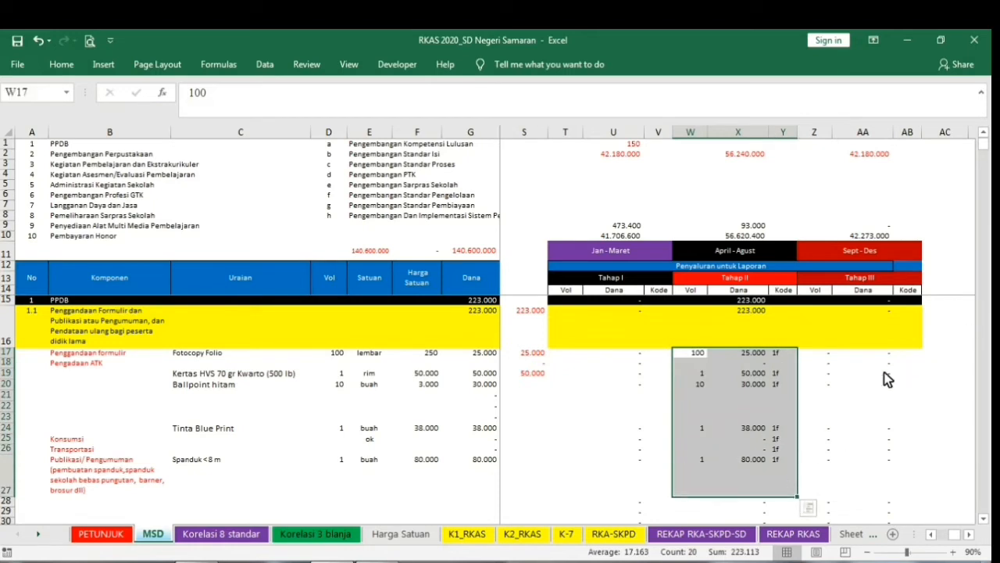
{"action": "left_click", "coordinate": [738, 363]}
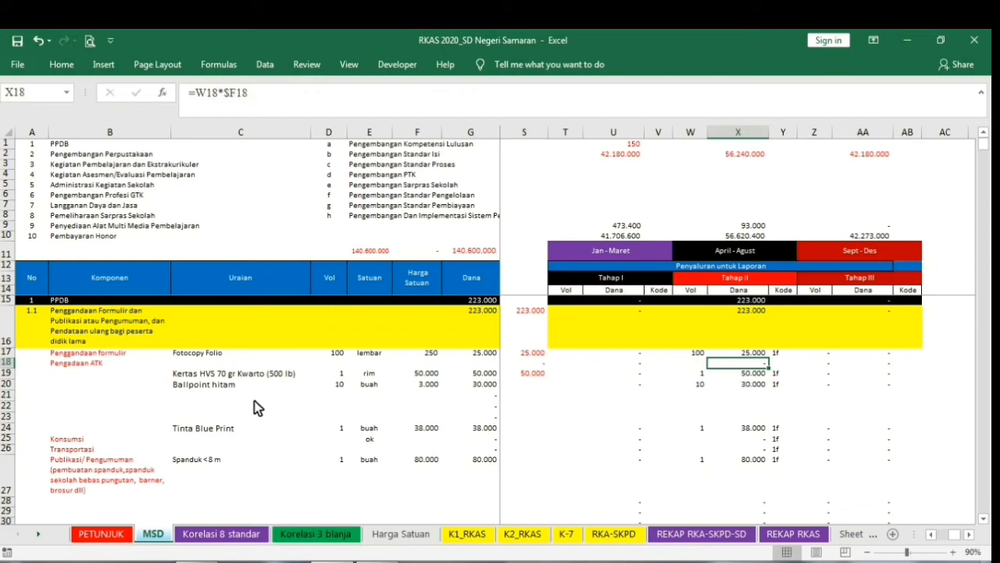
Step: Clear the Tahap II volume and code of the Kertas HVS 70 gr Kwarto row in row 19 on the MSD sheet
{"action": "left_click", "coordinate": [701, 373]}
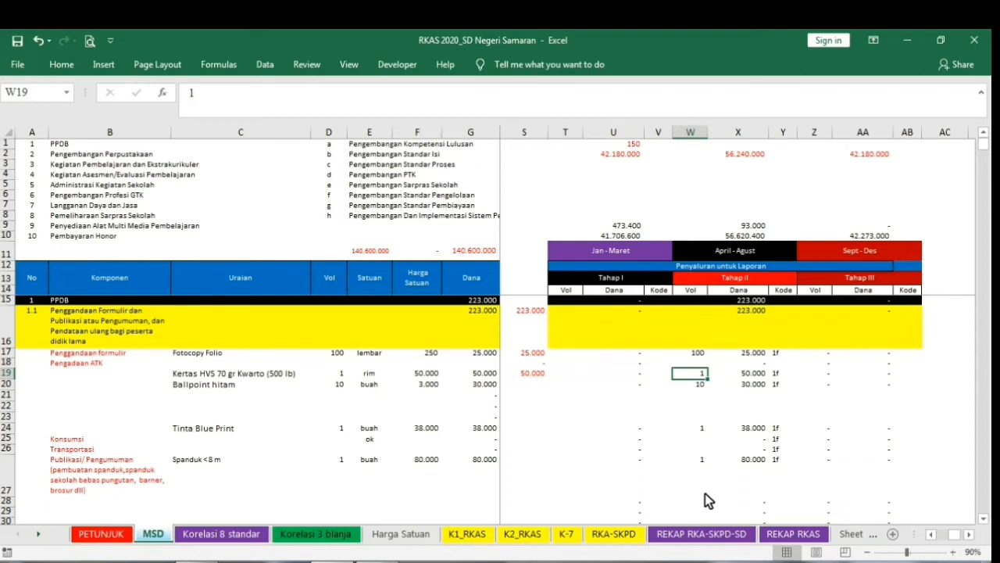
{"action": "key", "text": "Delete"}
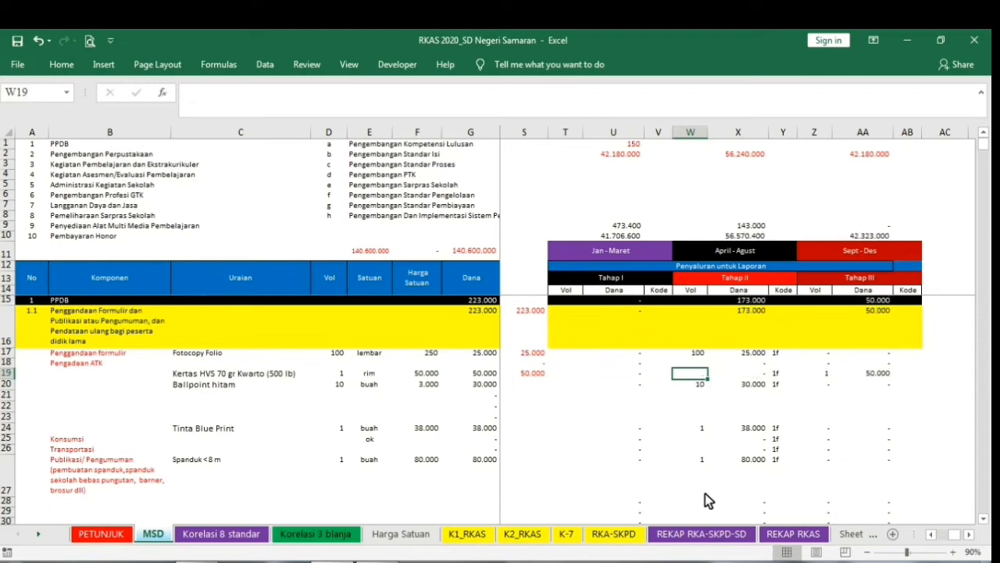
{"action": "left_click", "coordinate": [783, 376]}
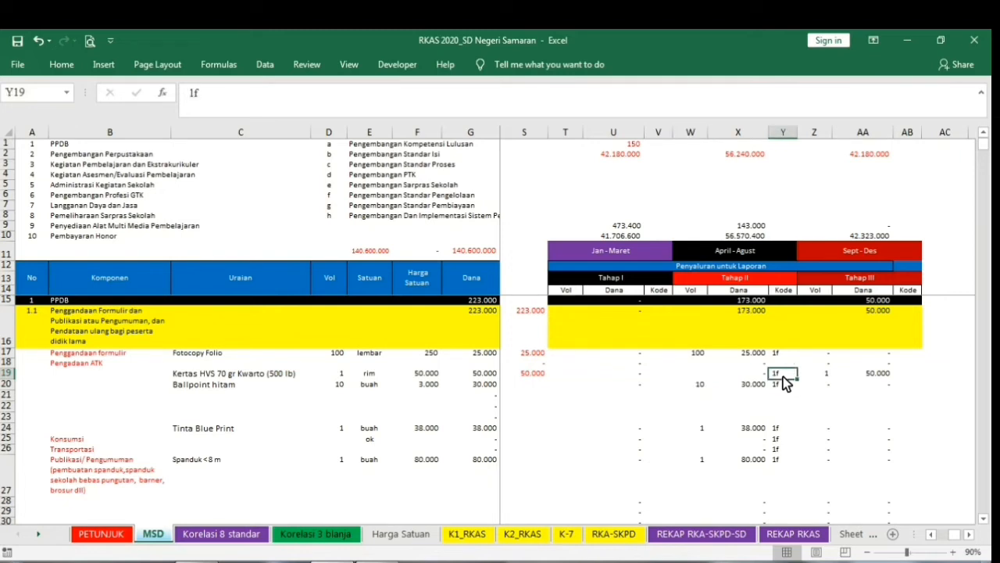
{"action": "key", "text": "Delete"}
Step: Enter code 1f for Tahap III of the Kertas HVS row and check its Laporan Tahap III entry on Korelasi 8 standar
{"action": "left_click", "coordinate": [915, 377]}
{"action": "type", "text": "1f"}
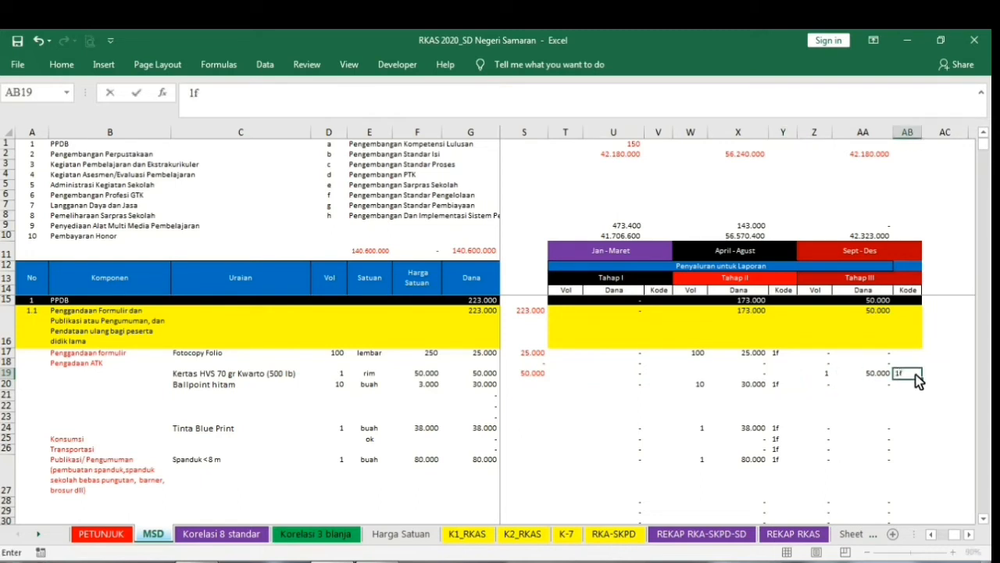
{"action": "left_click", "coordinate": [908, 427]}
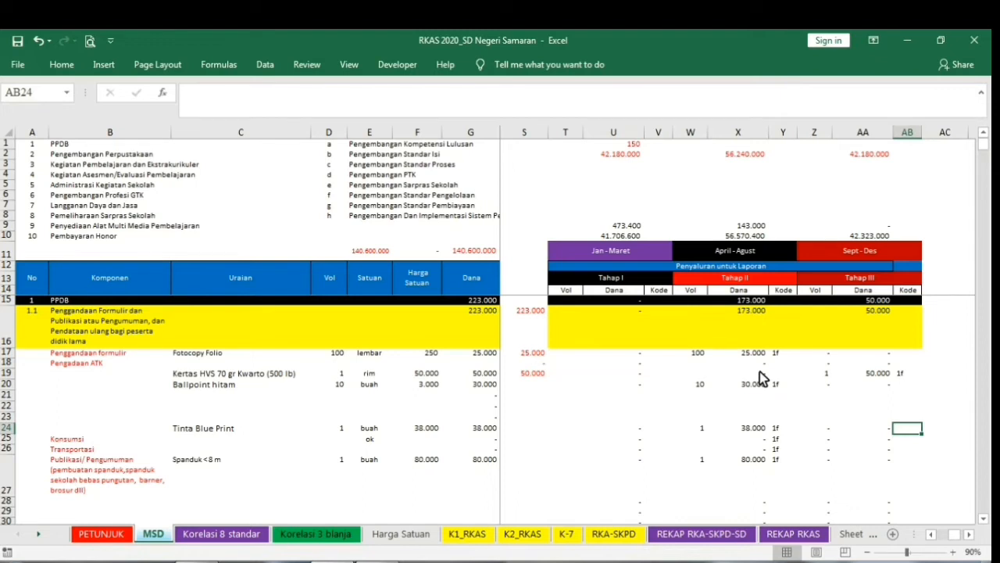
{"action": "left_click", "coordinate": [207, 534]}
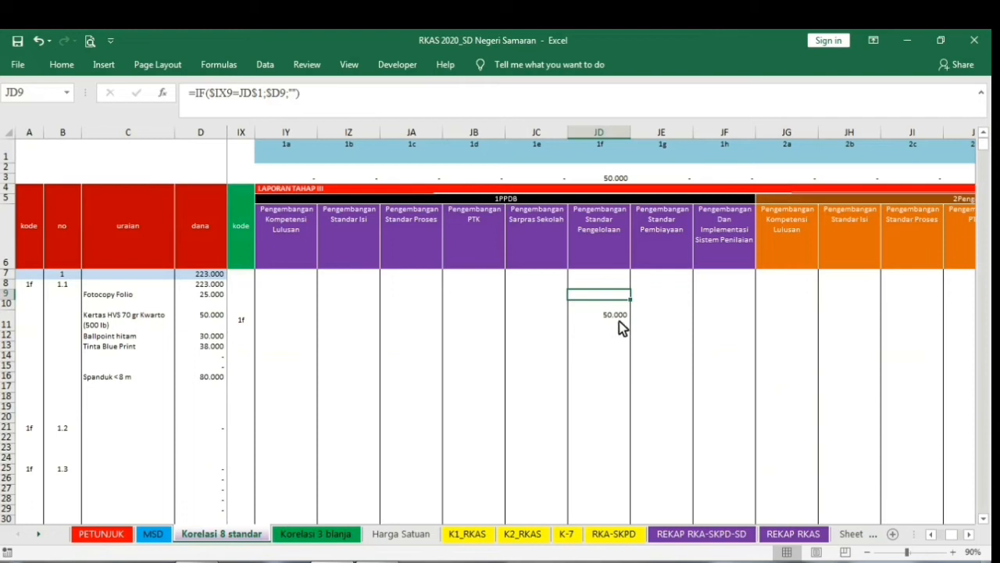
{"action": "left_click", "coordinate": [620, 321]}
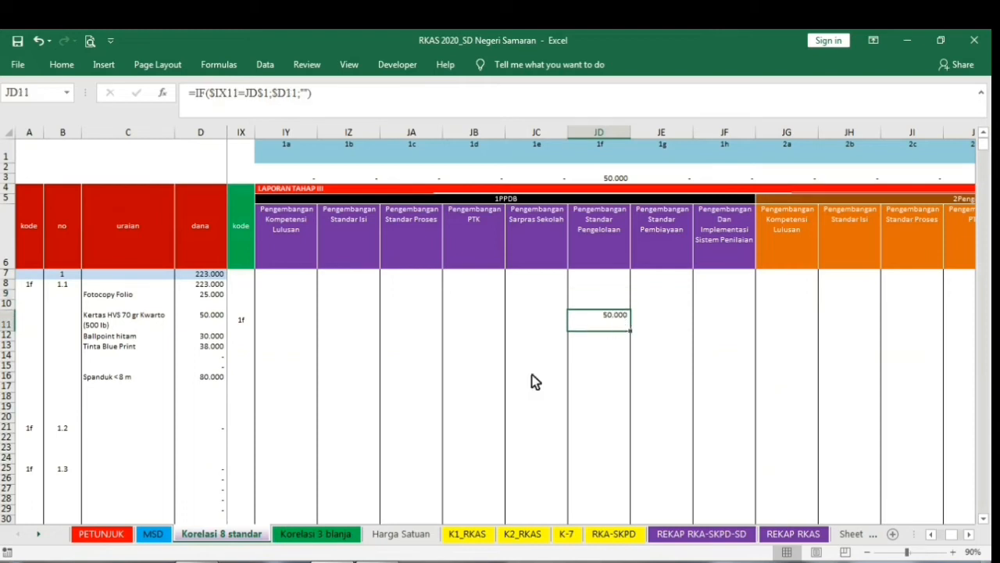
Step: Clear the Kertas HVS row's Tahap III code on MSD and check its Laporan Tahap III entry on Korelasi 8 standar
{"action": "left_click", "coordinate": [153, 534]}
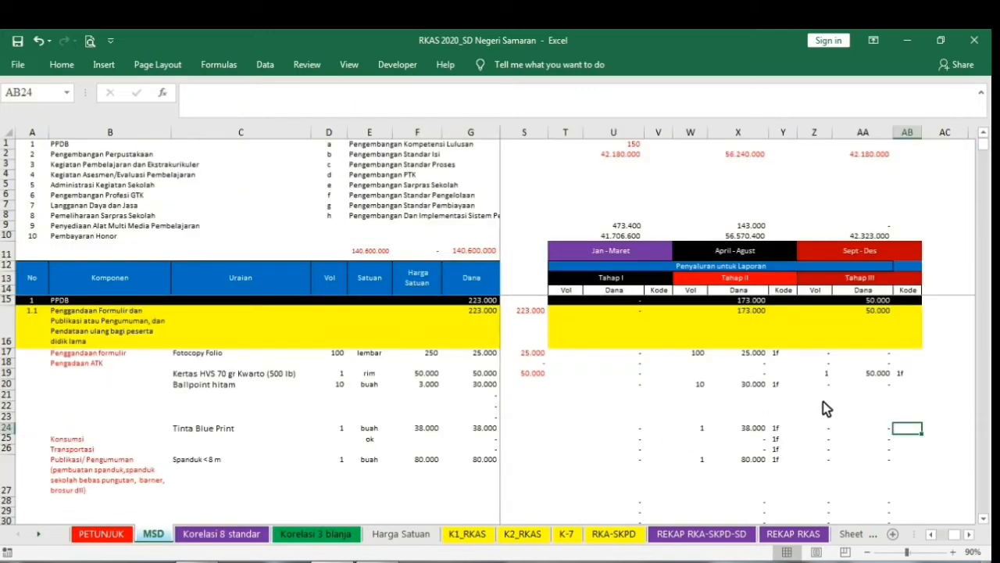
{"action": "left_click", "coordinate": [909, 376]}
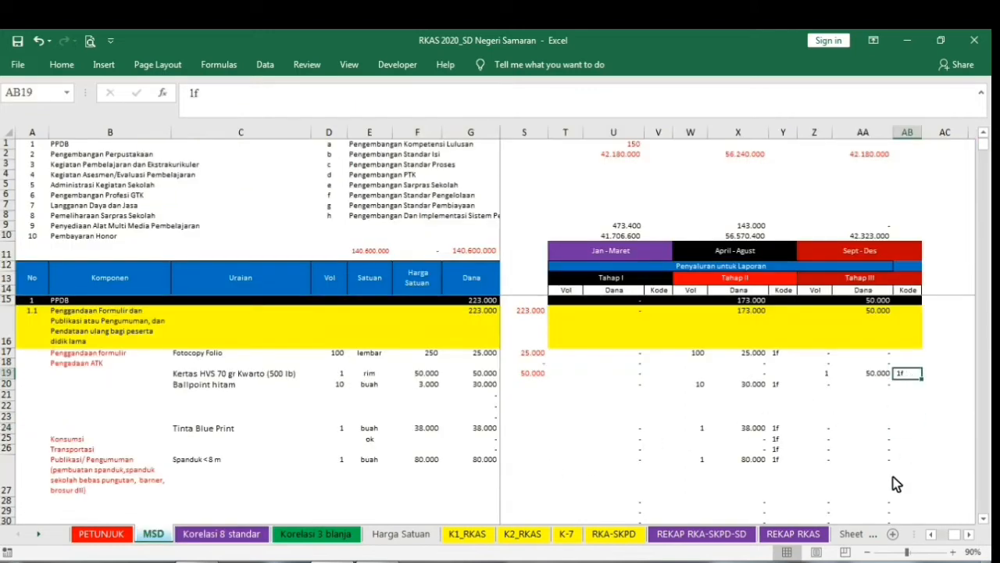
{"action": "key", "text": "Delete"}
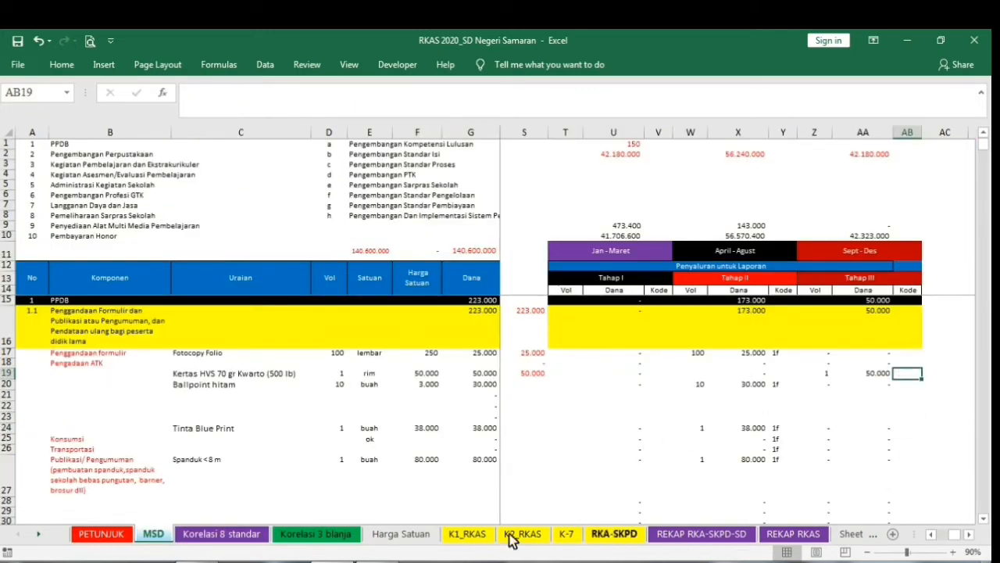
{"action": "left_click", "coordinate": [195, 534]}
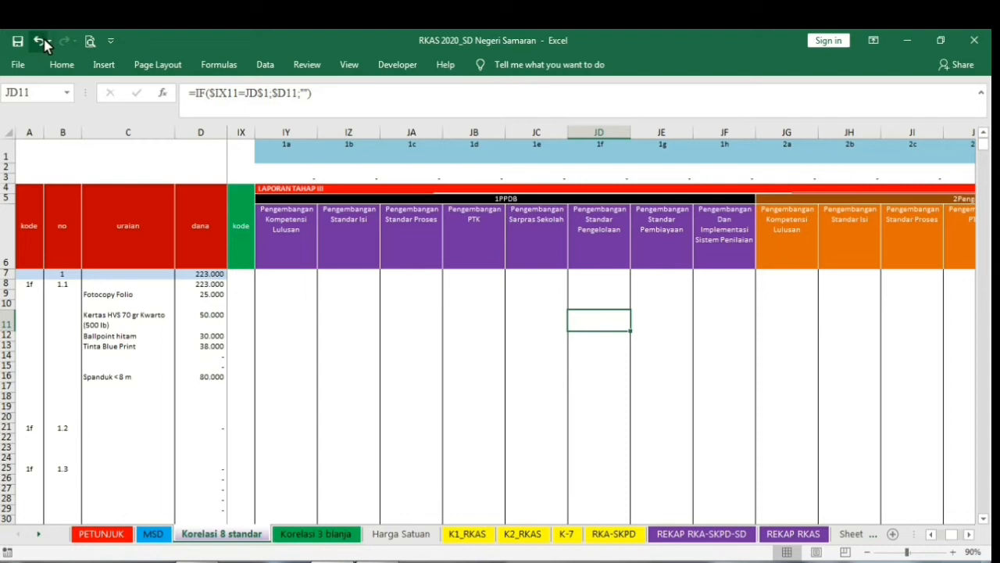
Step: Examine the Tahap I code and fund subtotal of 3.1.1 Pembelajaran Remedial on the MSD sheet against its Atk item funds
{"action": "left_click", "coordinate": [162, 536]}
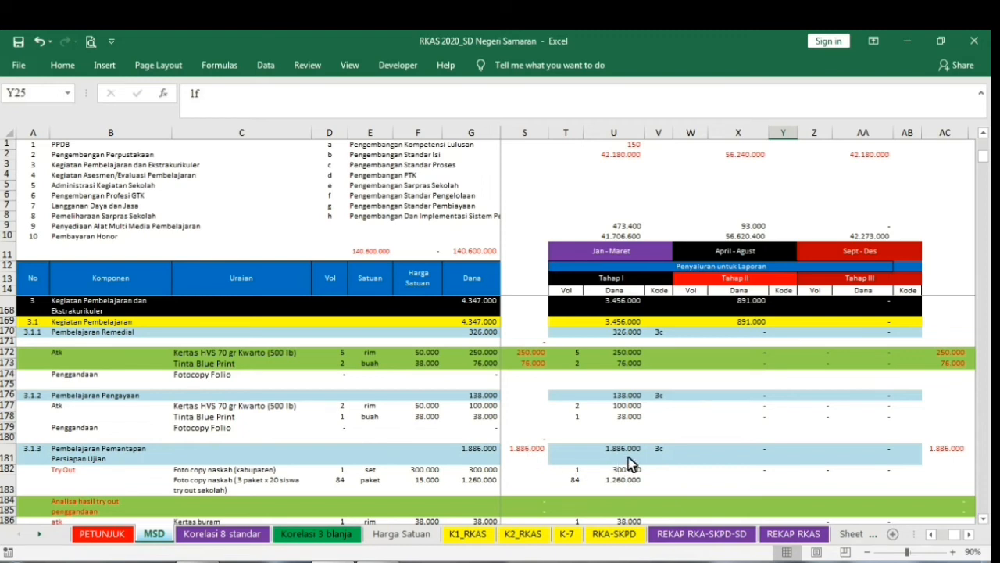
{"action": "scroll", "coordinate": [630, 459], "scroll_direction": "up", "scroll_amount": 1}
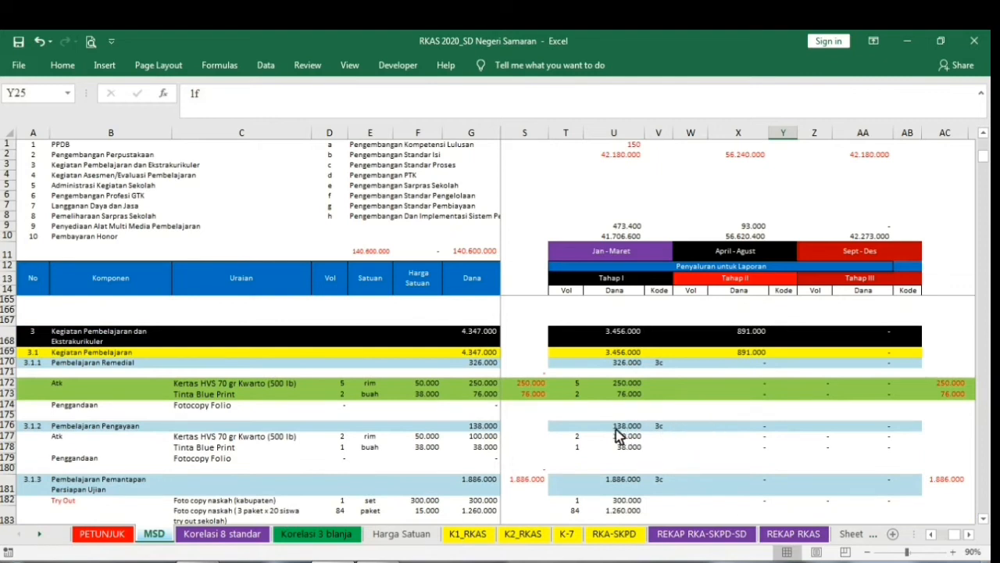
{"action": "scroll", "coordinate": [680, 418], "scroll_direction": "down", "scroll_amount": 1}
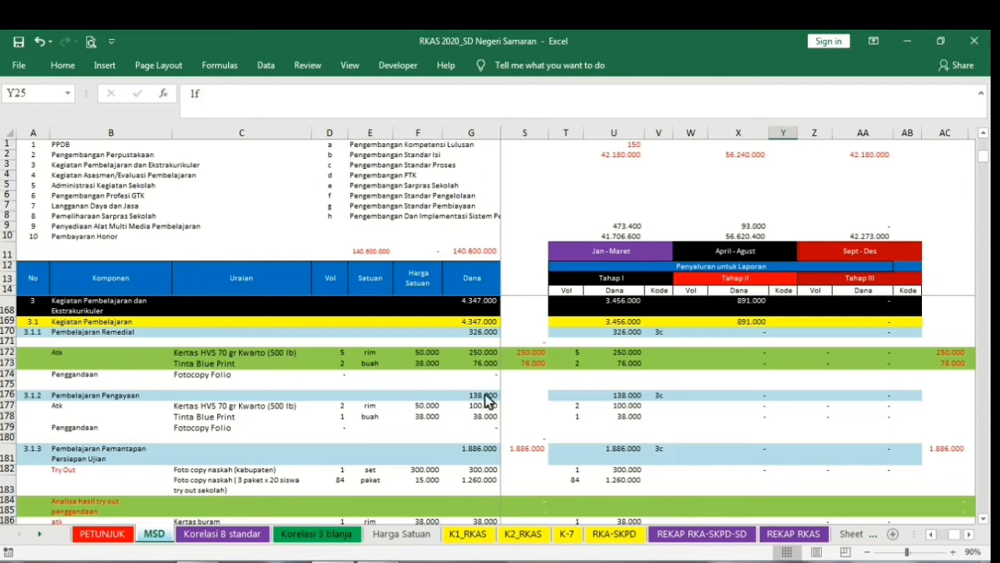
{"action": "left_click", "coordinate": [661, 332]}
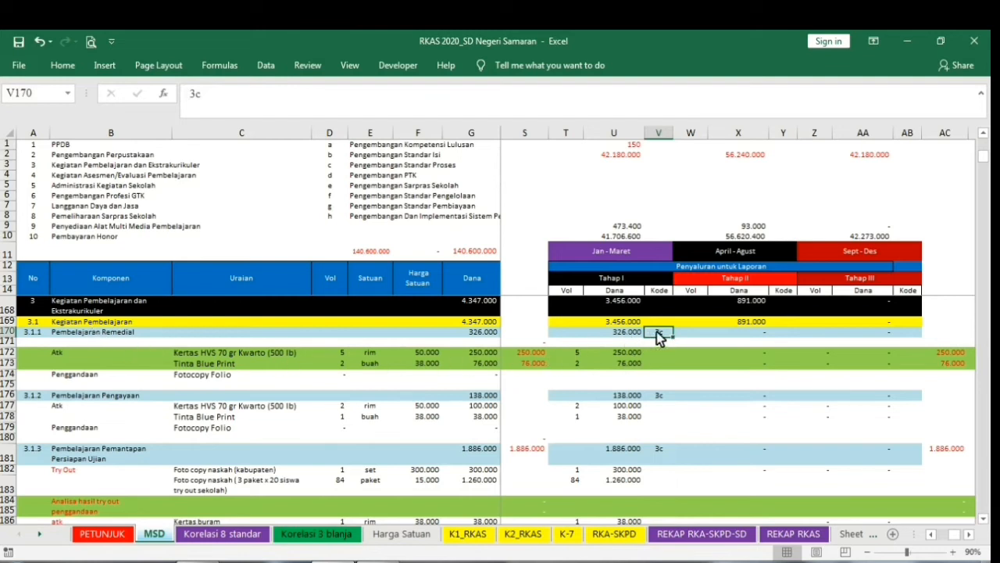
{"action": "left_click", "coordinate": [632, 356]}
{"action": "left_click_drag", "start_coordinate": [631, 356], "coordinate": [636, 367]}
{"action": "left_click", "coordinate": [631, 333]}
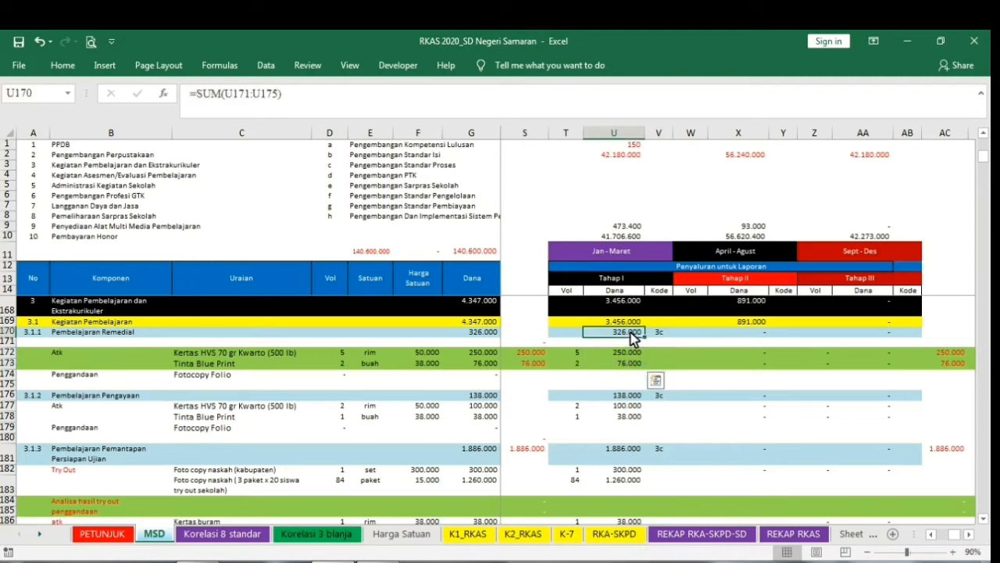
{"action": "left_click_drag", "start_coordinate": [628, 357], "coordinate": [634, 366]}
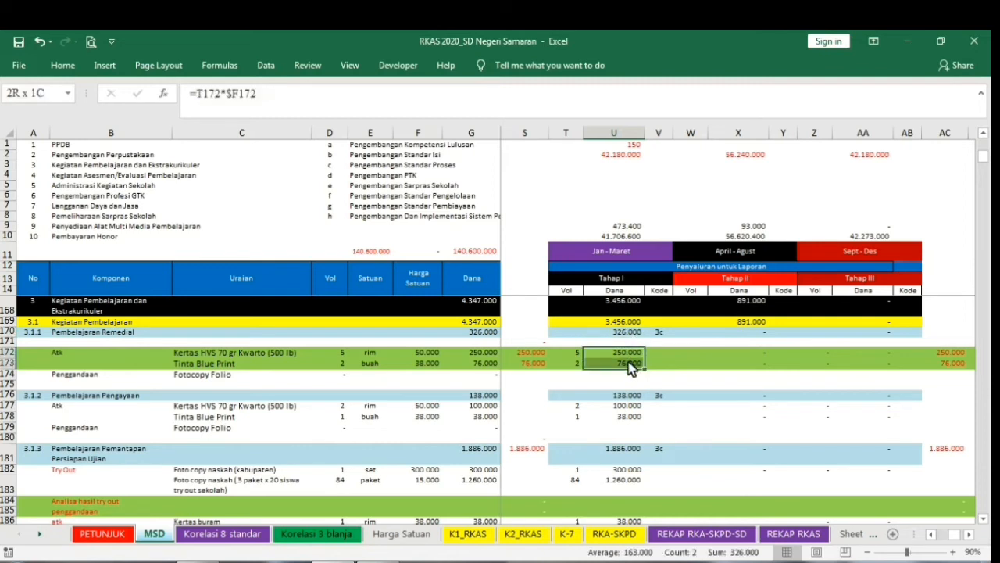
{"action": "left_click", "coordinate": [629, 332]}
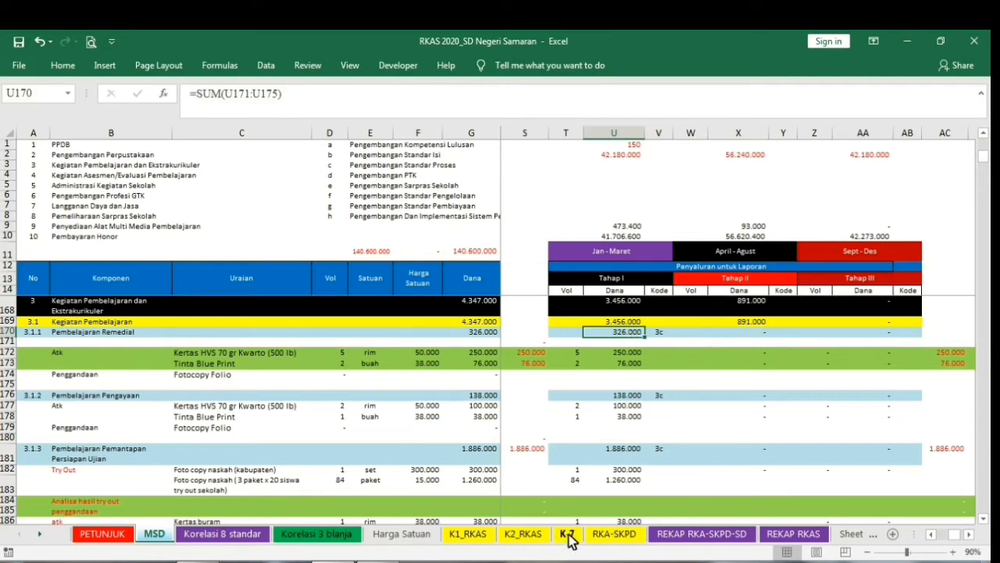
Step: Inspect the Tahap I fund and code cells of the Kertas HVS and Tinta Blue Print rows under Pembelajaran Remedial
{"action": "left_click", "coordinate": [639, 355]}
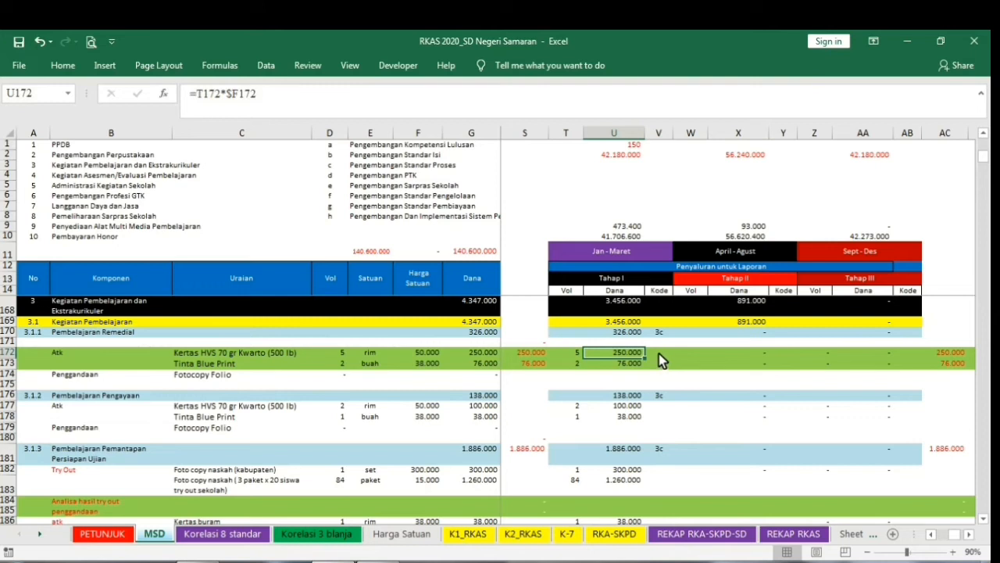
{"action": "left_click", "coordinate": [659, 354]}
{"action": "left_click", "coordinate": [657, 364]}
{"action": "left_click", "coordinate": [657, 353]}
{"action": "left_click", "coordinate": [657, 363]}
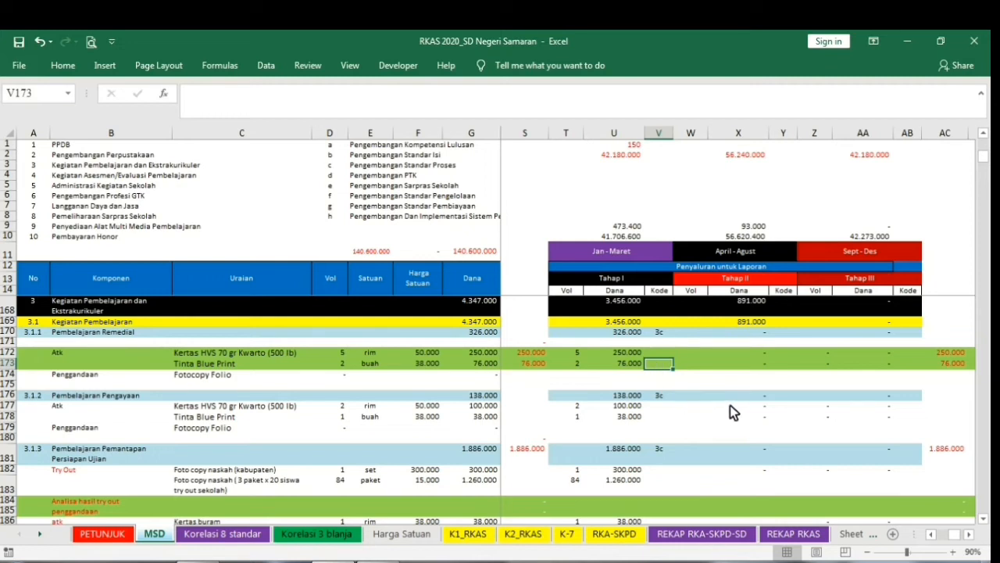
Step: Compare the planned volumes of the section 5.1 ATK items with their Tahap I volumes, including the Blinder Clips Deboss row
{"action": "scroll", "coordinate": [730, 413], "scroll_direction": "down", "scroll_amount": 20}
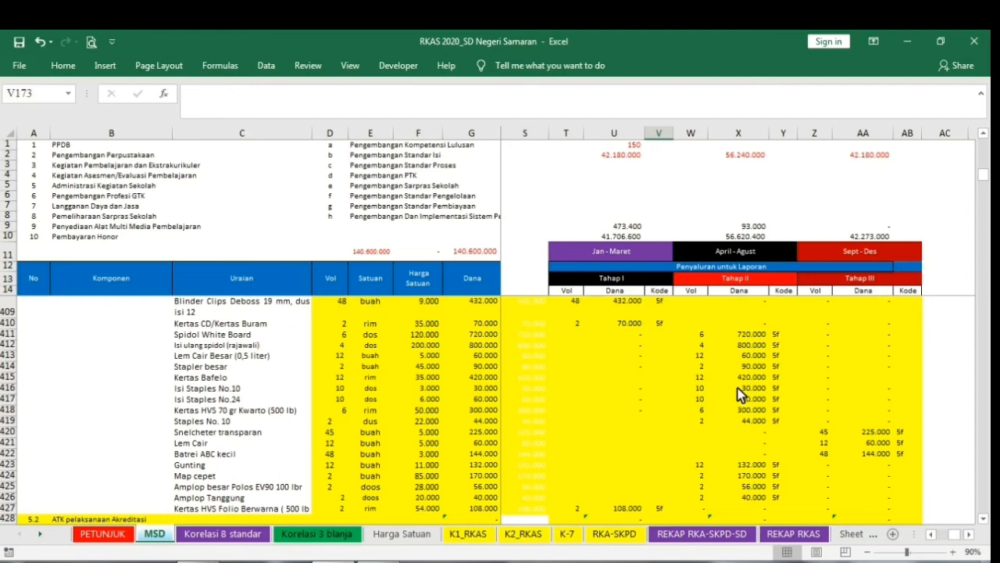
{"action": "scroll", "coordinate": [671, 407], "scroll_direction": "up", "scroll_amount": 3}
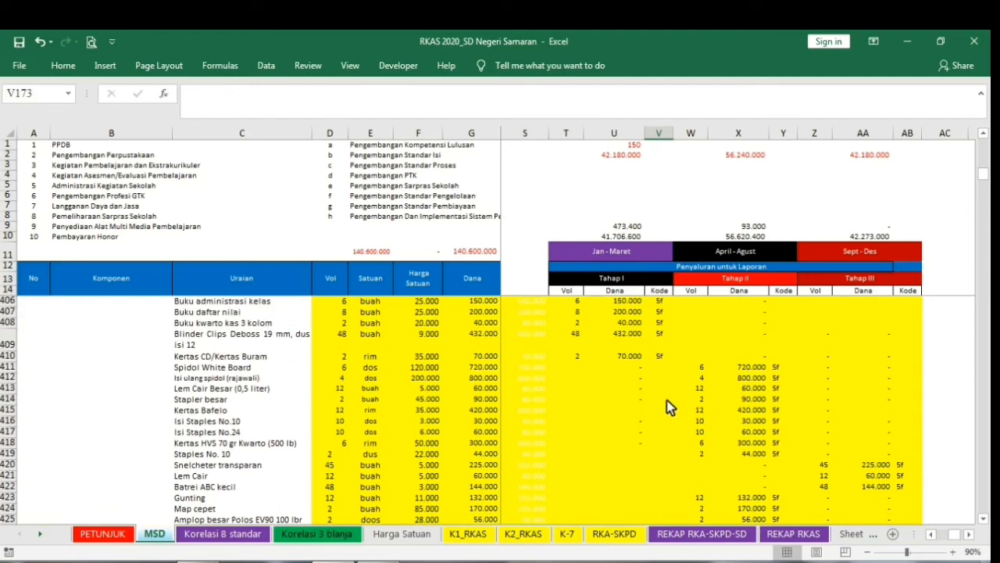
{"action": "scroll", "coordinate": [658, 475], "scroll_direction": "down", "scroll_amount": 3}
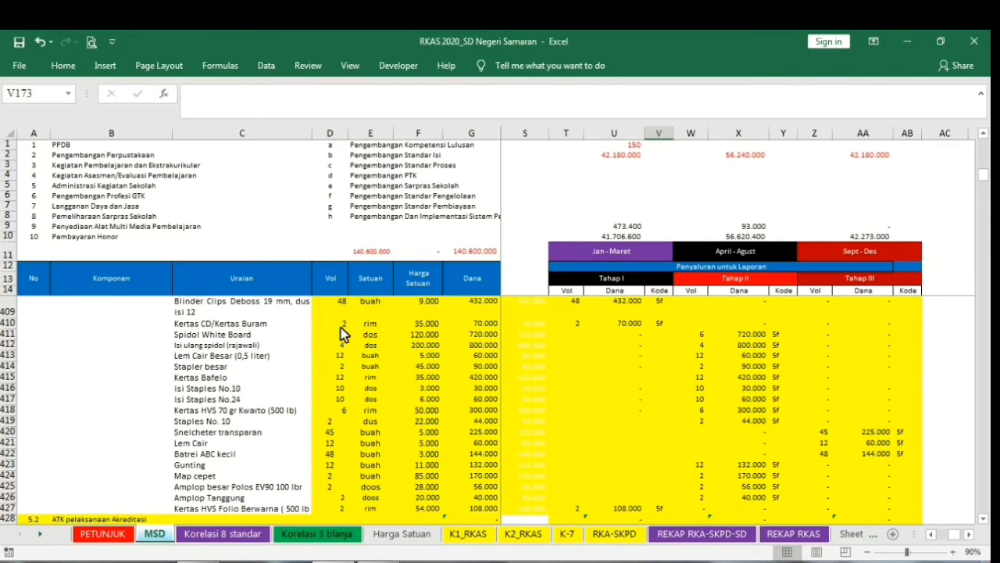
{"action": "left_click_drag", "start_coordinate": [349, 310], "coordinate": [477, 467]}
{"action": "scroll", "coordinate": [649, 438], "scroll_direction": "up", "scroll_amount": 2}
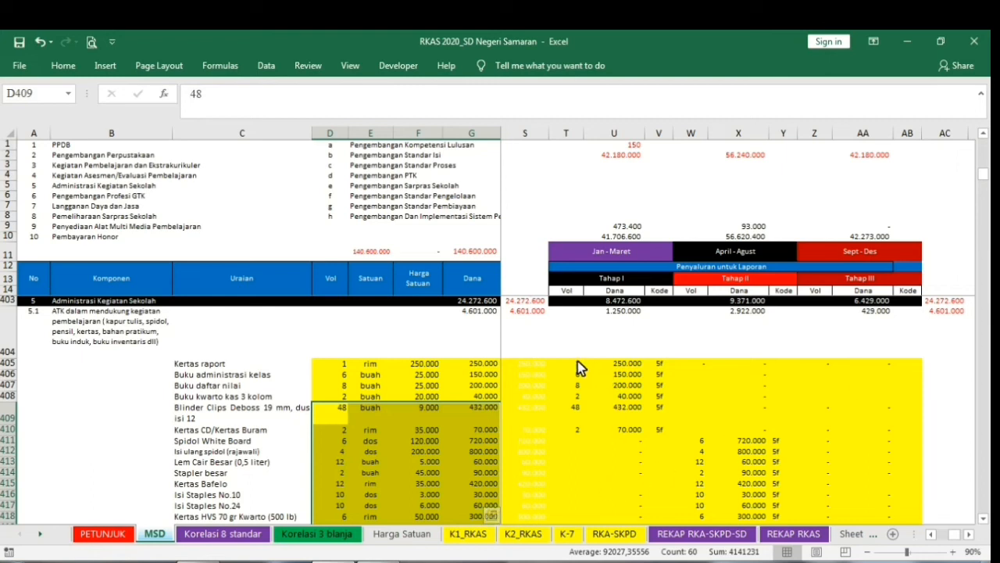
{"action": "left_click_drag", "start_coordinate": [576, 363], "coordinate": [586, 435]}
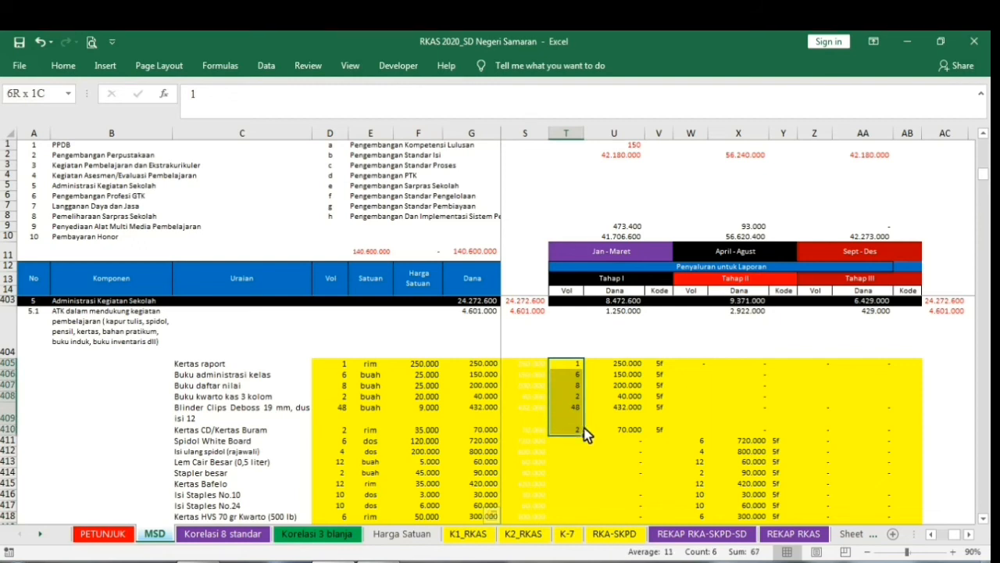
{"action": "left_click_drag", "start_coordinate": [586, 435], "coordinate": [588, 437]}
{"action": "left_click", "coordinate": [350, 407]}
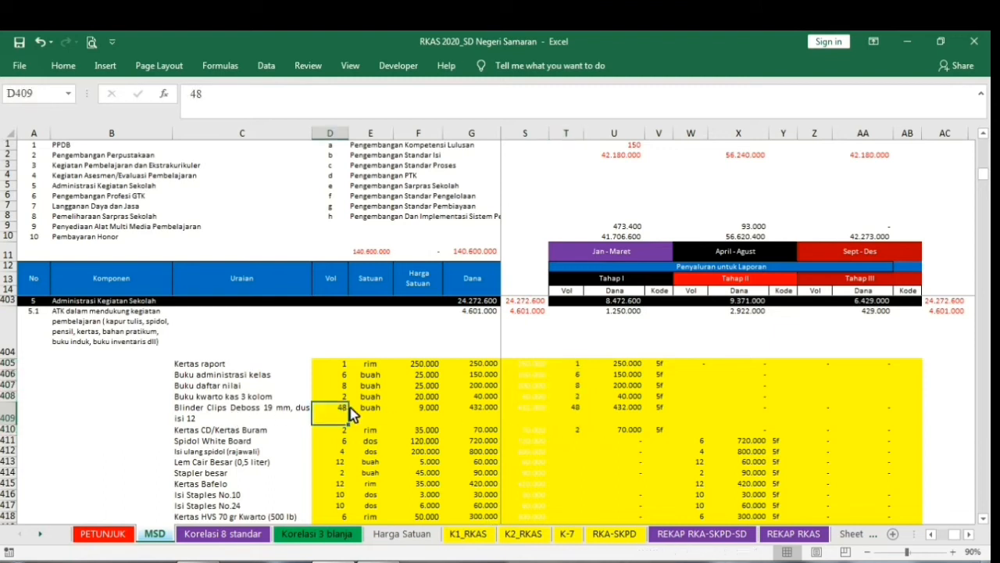
{"action": "left_click", "coordinate": [576, 407]}
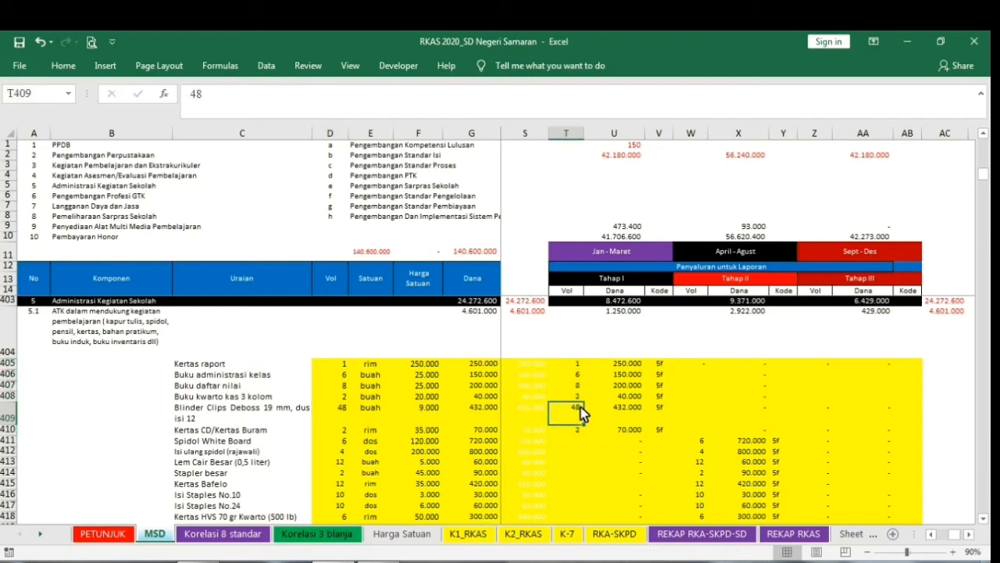
Step: Review the section 5.1 volumes and funds assigned to Tahap I in T405:U409 and to Tahap II in W411:X419
{"action": "left_click", "coordinate": [877, 396]}
{"action": "left_click_drag", "start_coordinate": [587, 362], "coordinate": [588, 415]}
{"action": "scroll", "coordinate": [765, 386], "scroll_direction": "down", "scroll_amount": 2}
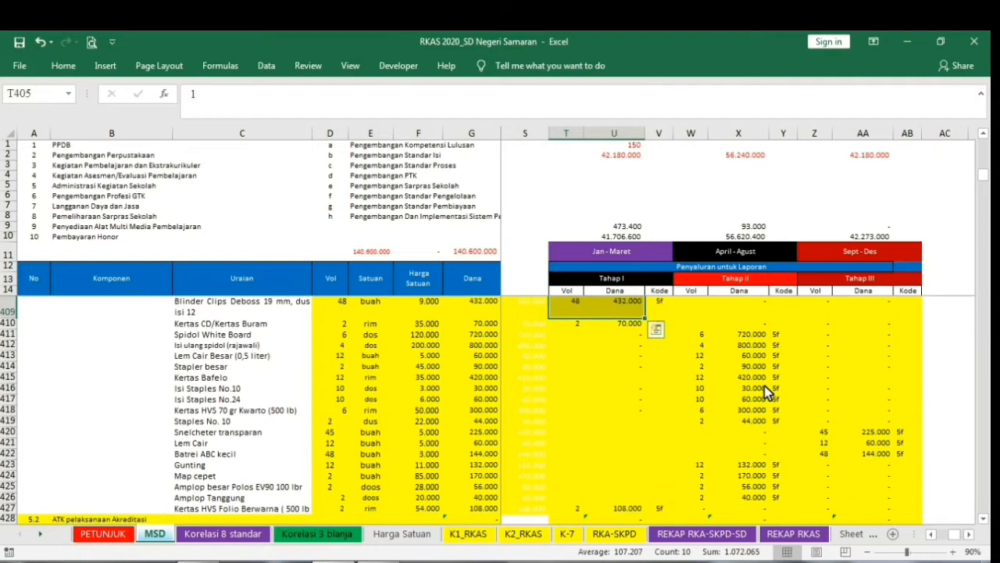
{"action": "left_click_drag", "start_coordinate": [713, 338], "coordinate": [768, 419]}
Step: Examine how the remaining section 5 items, down to 5.15.4 Penyusunan laporan BOS, are distributed over the three stages with their codes
{"action": "scroll", "coordinate": [862, 444], "scroll_direction": "down", "scroll_amount": 2}
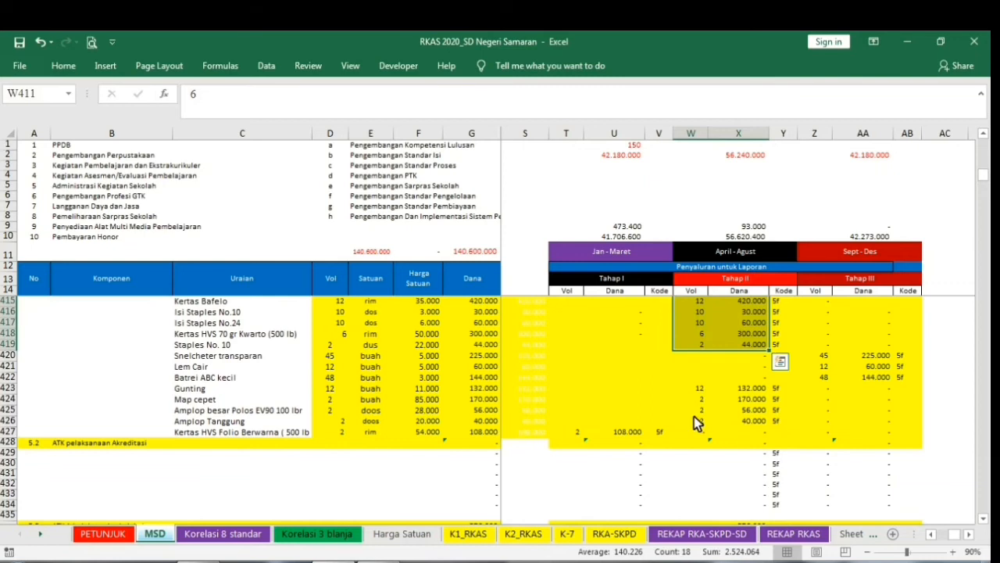
{"action": "scroll", "coordinate": [705, 497], "scroll_direction": "down", "scroll_amount": 2}
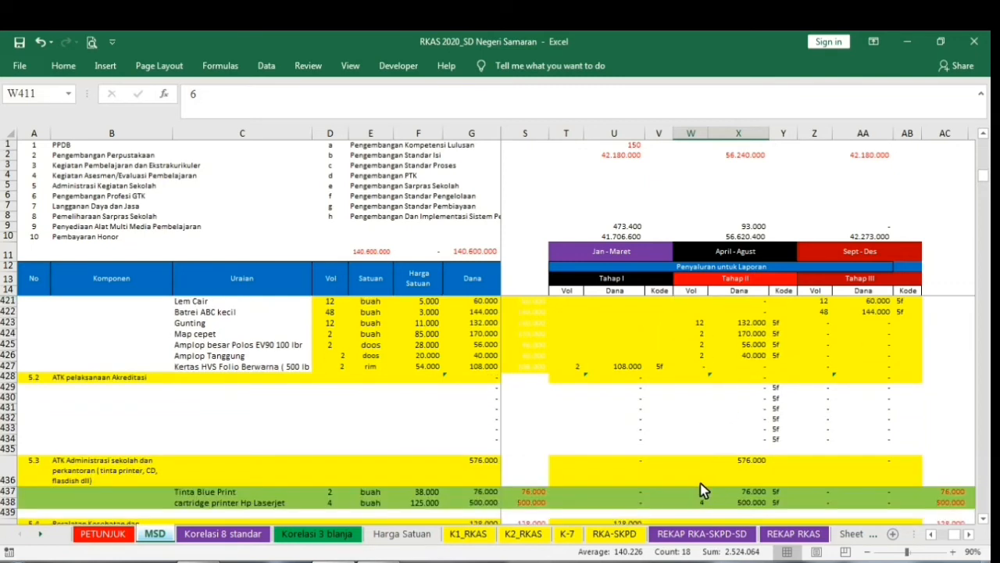
{"action": "scroll", "coordinate": [706, 488], "scroll_direction": "down", "scroll_amount": 3}
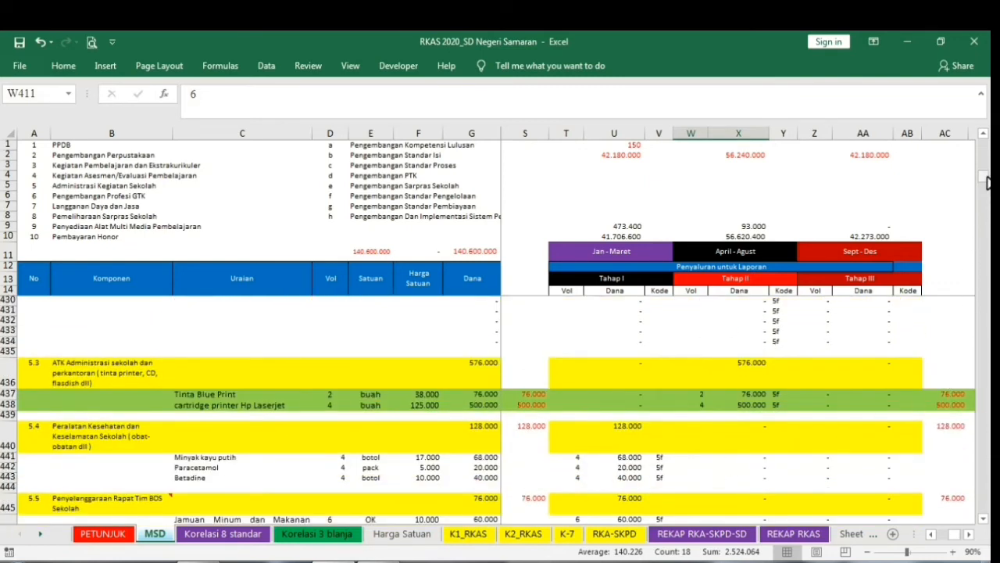
{"action": "scroll", "coordinate": [834, 332], "scroll_direction": "down", "scroll_amount": 5}
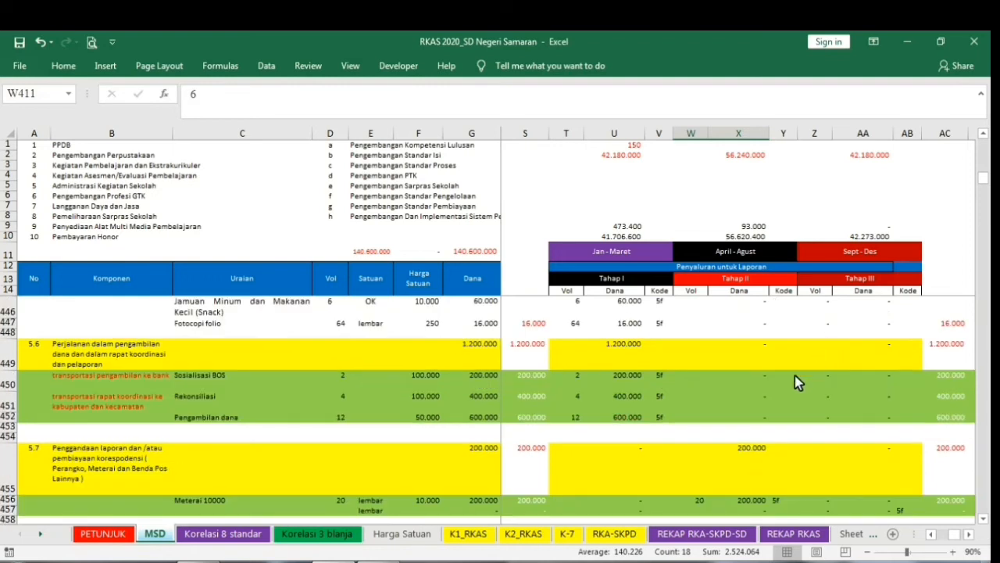
{"action": "scroll", "coordinate": [711, 401], "scroll_direction": "down", "scroll_amount": 10}
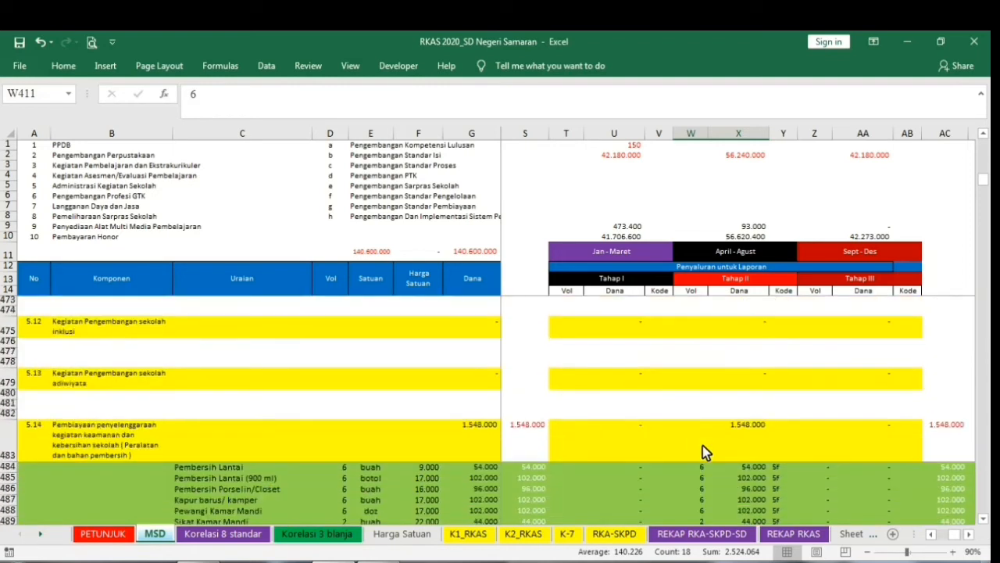
{"action": "scroll", "coordinate": [703, 447], "scroll_direction": "down", "scroll_amount": 5}
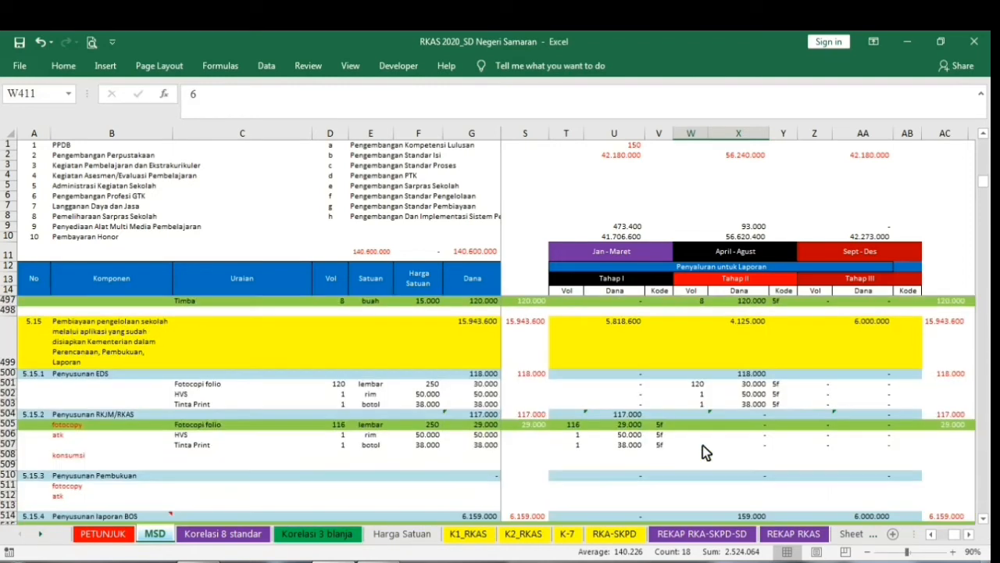
{"action": "scroll", "coordinate": [703, 451], "scroll_direction": "down", "scroll_amount": 4}
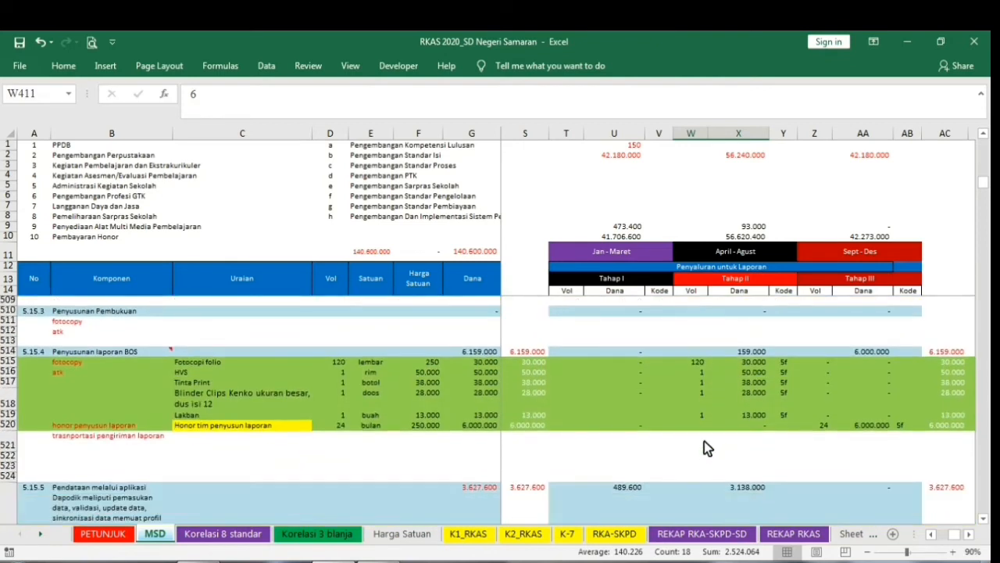
Step: Examine how the items from 5.15.5 through section 10 Pembayaran Honor are spread over the three stages with their codes
{"action": "scroll", "coordinate": [705, 445], "scroll_direction": "down", "scroll_amount": 3}
{"action": "scroll", "coordinate": [715, 436], "scroll_direction": "down", "scroll_amount": 5}
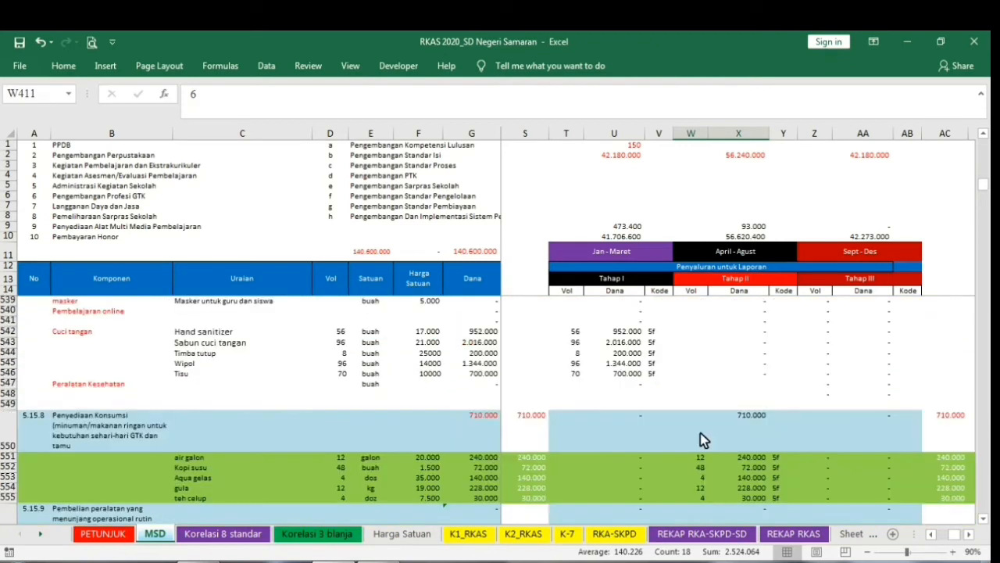
{"action": "scroll", "coordinate": [699, 432], "scroll_direction": "down", "scroll_amount": 4}
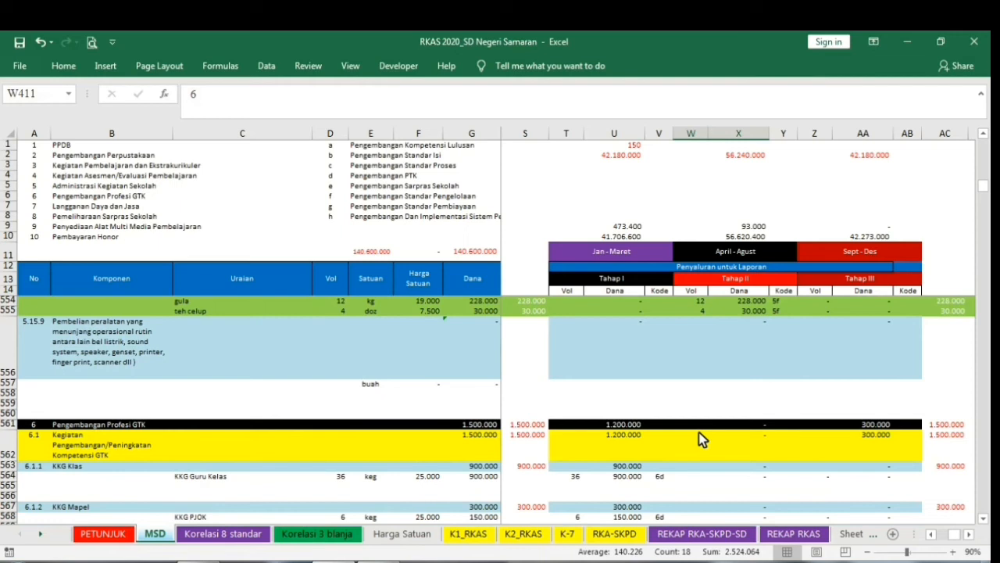
{"action": "scroll", "coordinate": [699, 432], "scroll_direction": "down", "scroll_amount": 5}
{"action": "scroll", "coordinate": [702, 440], "scroll_direction": "down", "scroll_amount": 5}
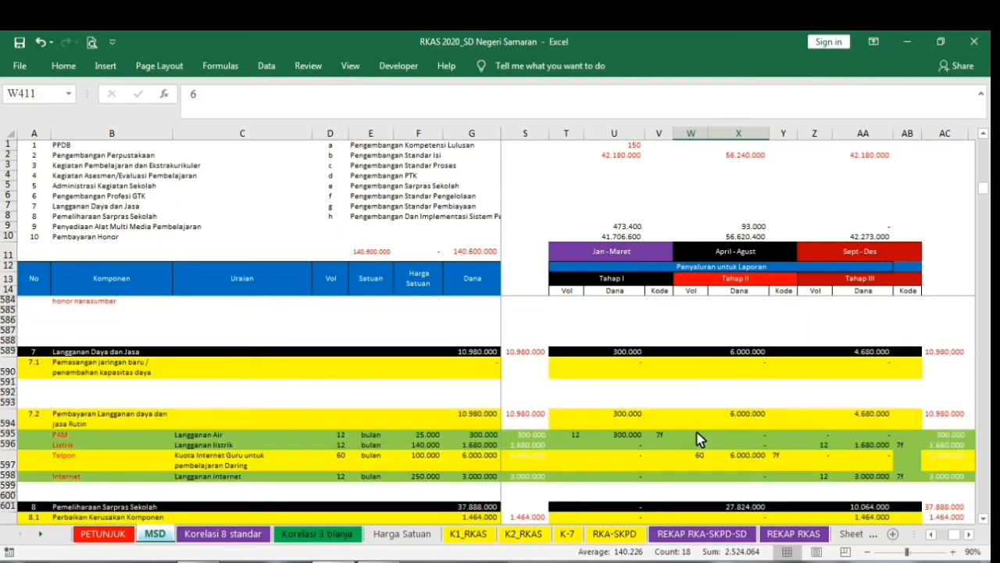
{"action": "scroll", "coordinate": [699, 440], "scroll_direction": "down", "scroll_amount": 5}
{"action": "scroll", "coordinate": [699, 439], "scroll_direction": "down", "scroll_amount": 3}
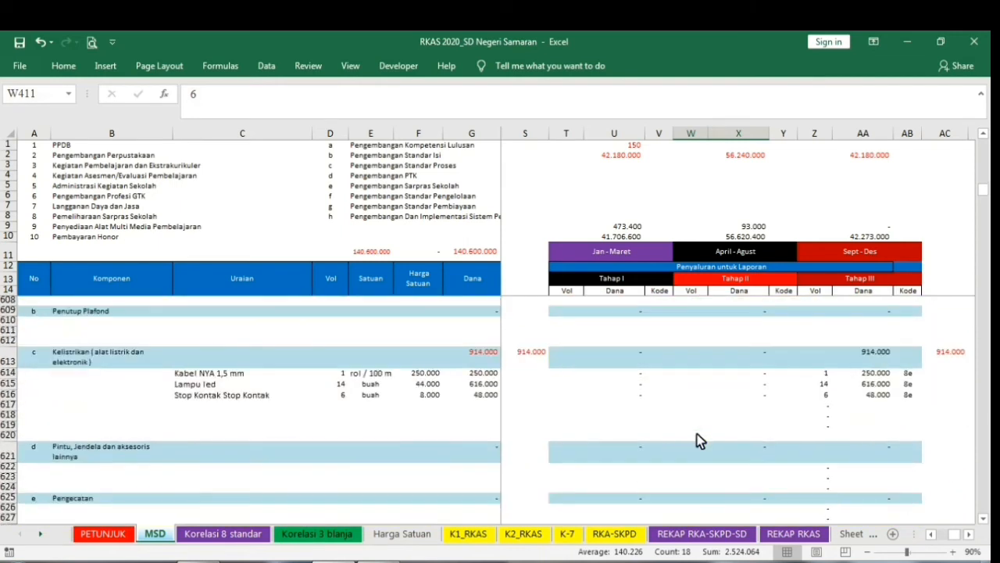
{"action": "scroll", "coordinate": [699, 440], "scroll_direction": "down", "scroll_amount": 5}
{"action": "scroll", "coordinate": [698, 440], "scroll_direction": "down", "scroll_amount": 14}
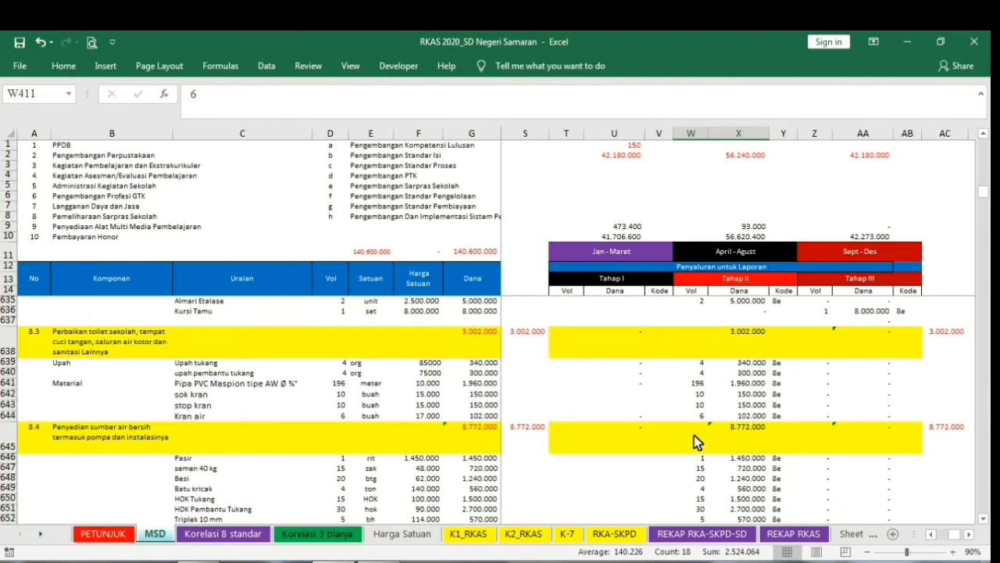
{"action": "scroll", "coordinate": [698, 441], "scroll_direction": "down", "scroll_amount": 5}
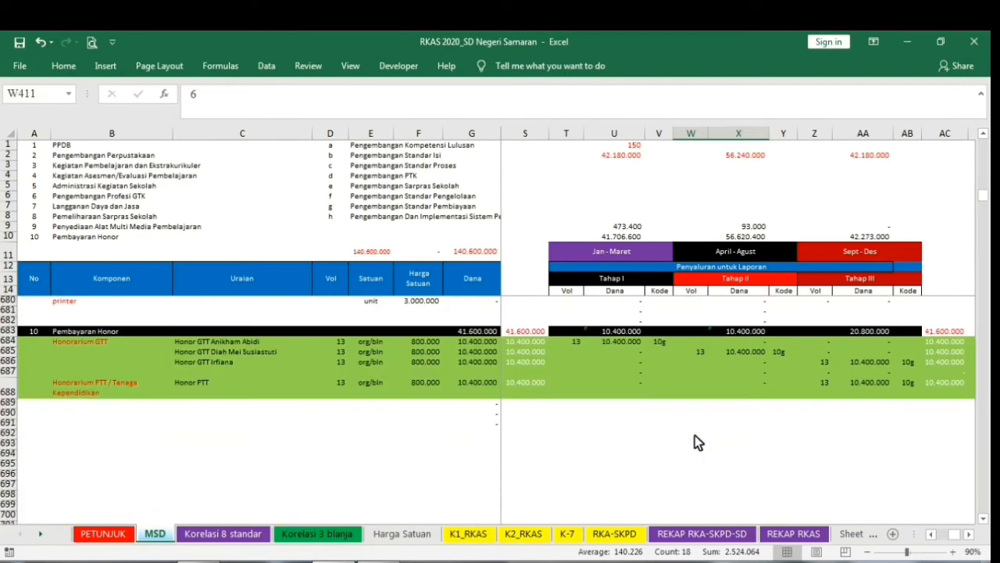
{"action": "scroll", "coordinate": [694, 435], "scroll_direction": "down", "scroll_amount": 3}
Step: Recheck the stage volumes, funds and codes of sections 8 Pemeliharaan Sarpras, 9 Alat Multi Media and 10 Pembayaran Honor
{"action": "scroll", "coordinate": [694, 436], "scroll_direction": "up", "scroll_amount": 4}
{"action": "scroll", "coordinate": [695, 435], "scroll_direction": "up", "scroll_amount": 1}
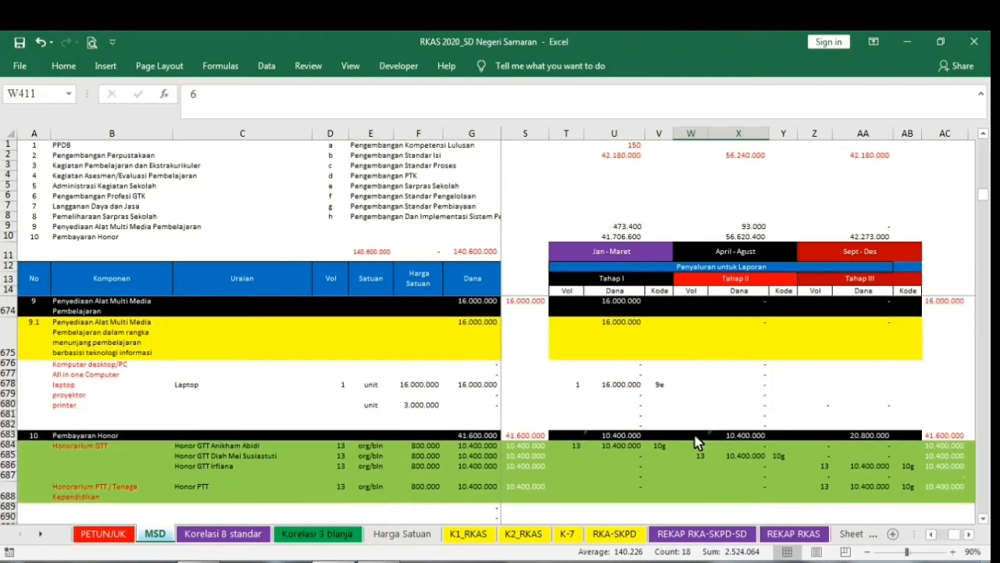
{"action": "scroll", "coordinate": [695, 435], "scroll_direction": "up", "scroll_amount": 7}
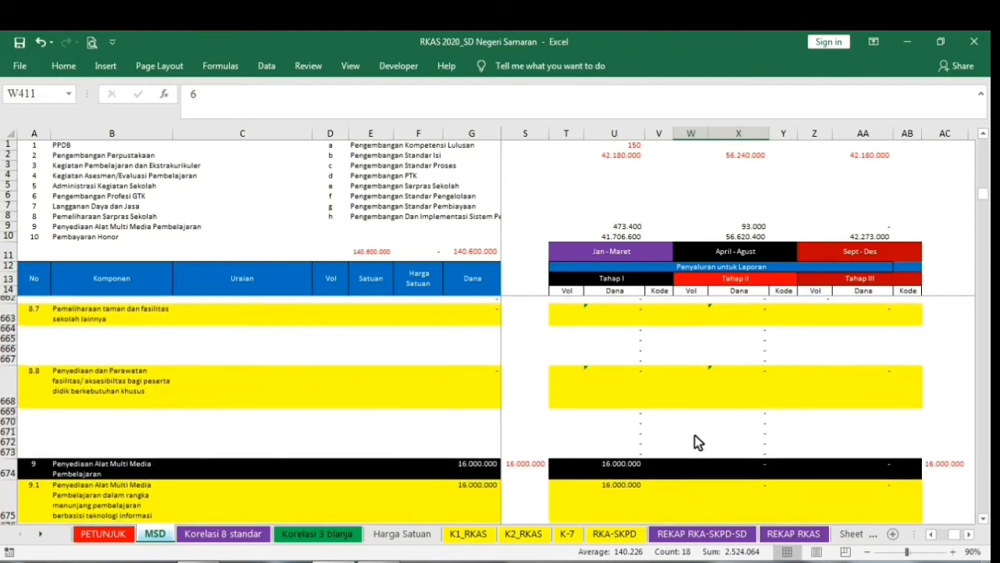
{"action": "scroll", "coordinate": [694, 436], "scroll_direction": "up", "scroll_amount": 1}
{"action": "scroll", "coordinate": [693, 435], "scroll_direction": "up", "scroll_amount": 6}
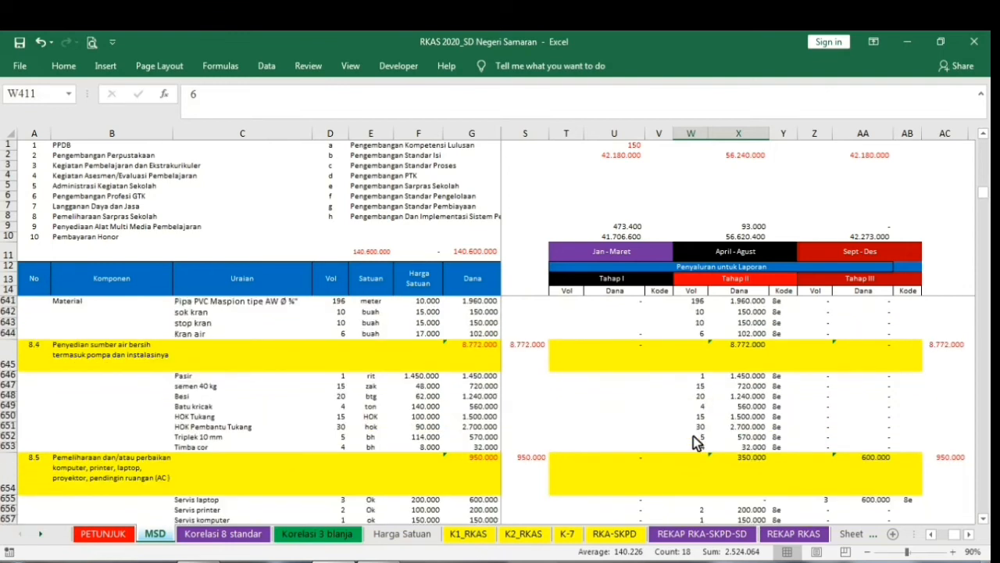
{"action": "scroll", "coordinate": [693, 440], "scroll_direction": "up", "scroll_amount": 5}
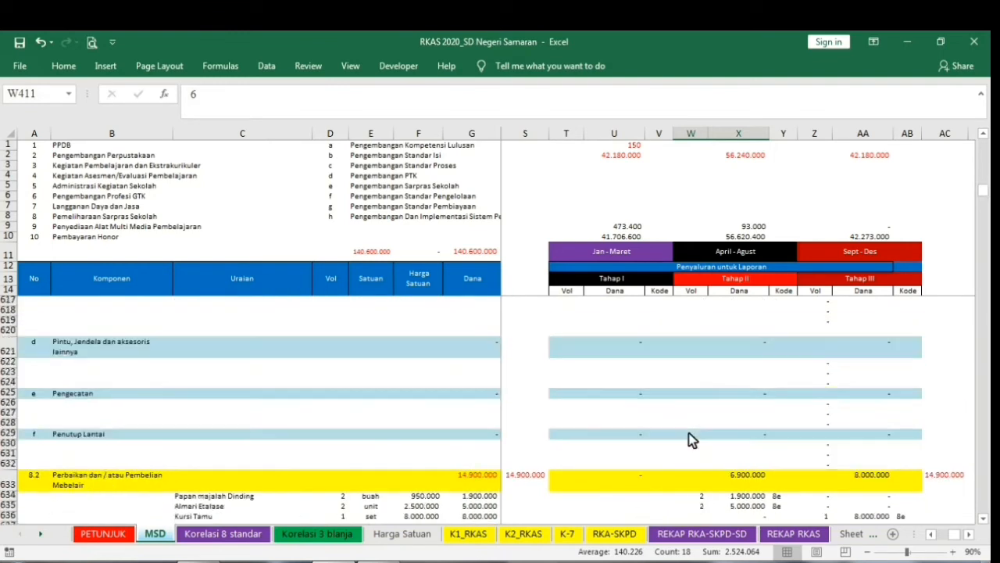
{"action": "scroll", "coordinate": [686, 432], "scroll_direction": "down", "scroll_amount": 12}
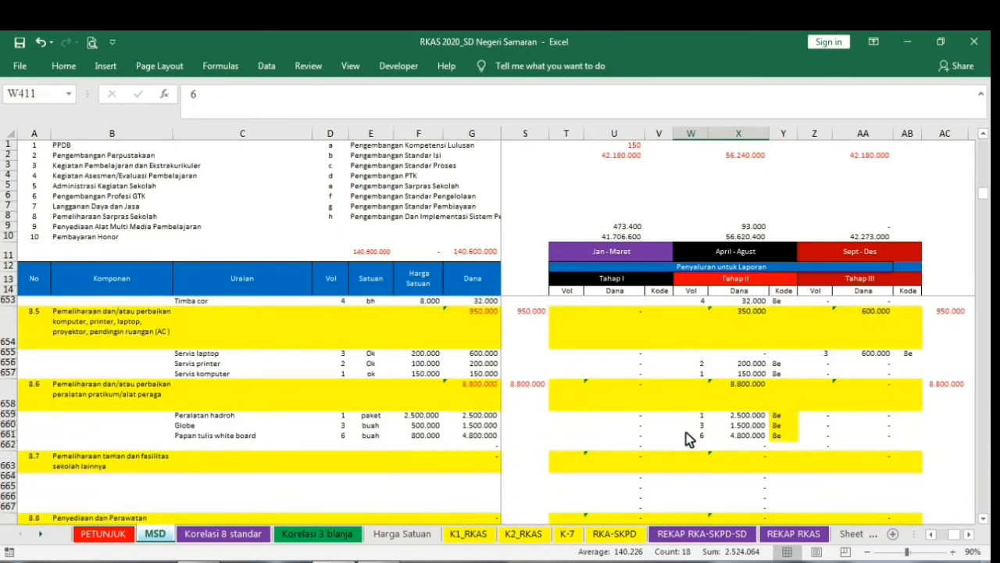
{"action": "scroll", "coordinate": [687, 432], "scroll_direction": "down", "scroll_amount": 9}
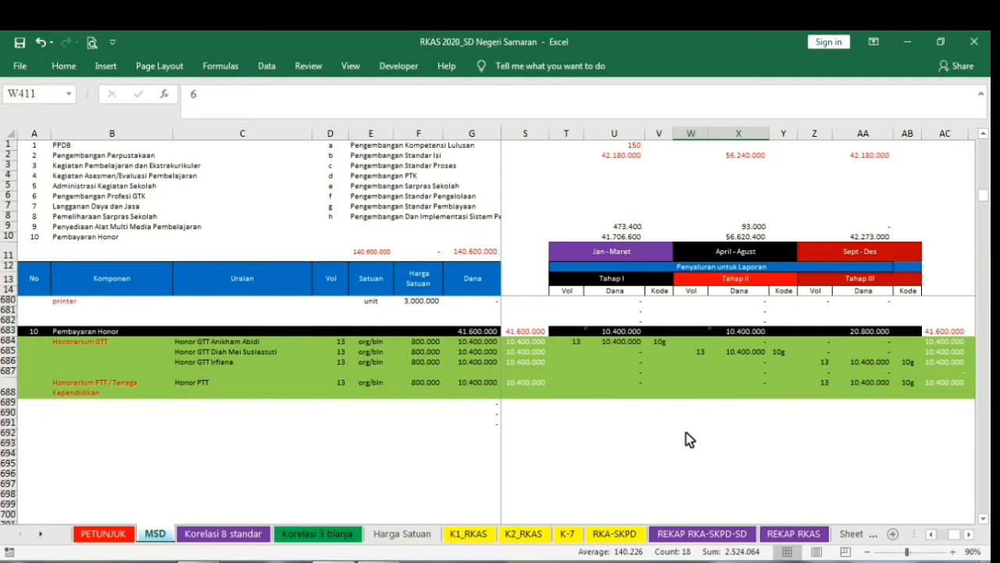
{"action": "scroll", "coordinate": [685, 433], "scroll_direction": "up", "scroll_amount": 1}
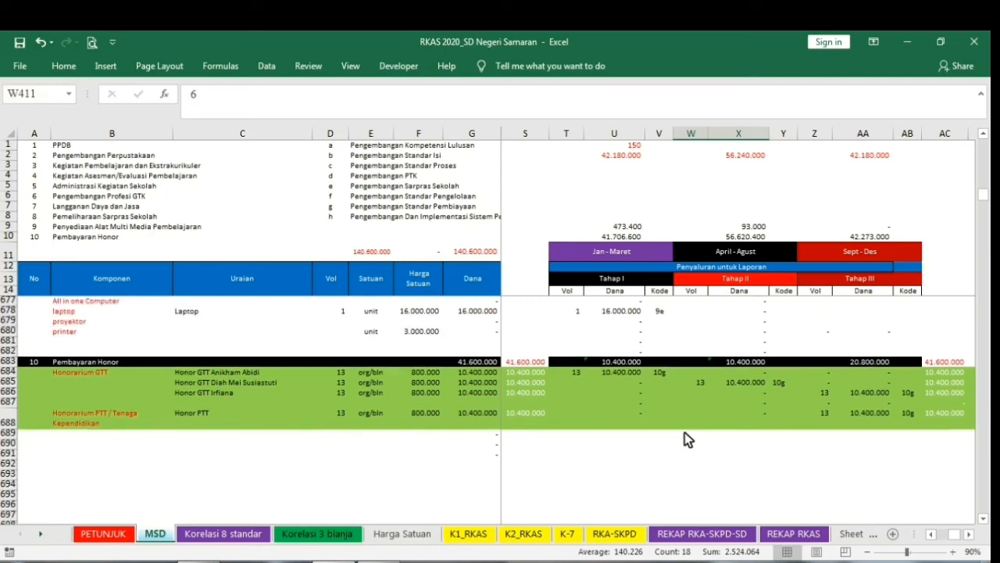
{"action": "scroll", "coordinate": [685, 432], "scroll_direction": "down", "scroll_amount": 1}
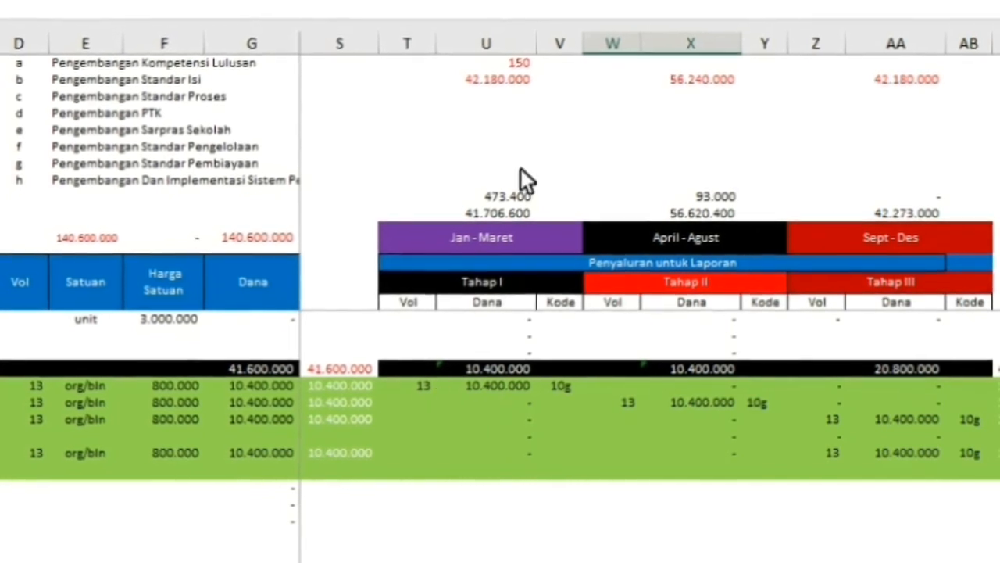
Step: Inspect the honorarium funds assigned to Tahap I in U684, Tahap II in X685 and Tahap III in AA686, plus the volume in T684
{"action": "left_click", "coordinate": [487, 383]}
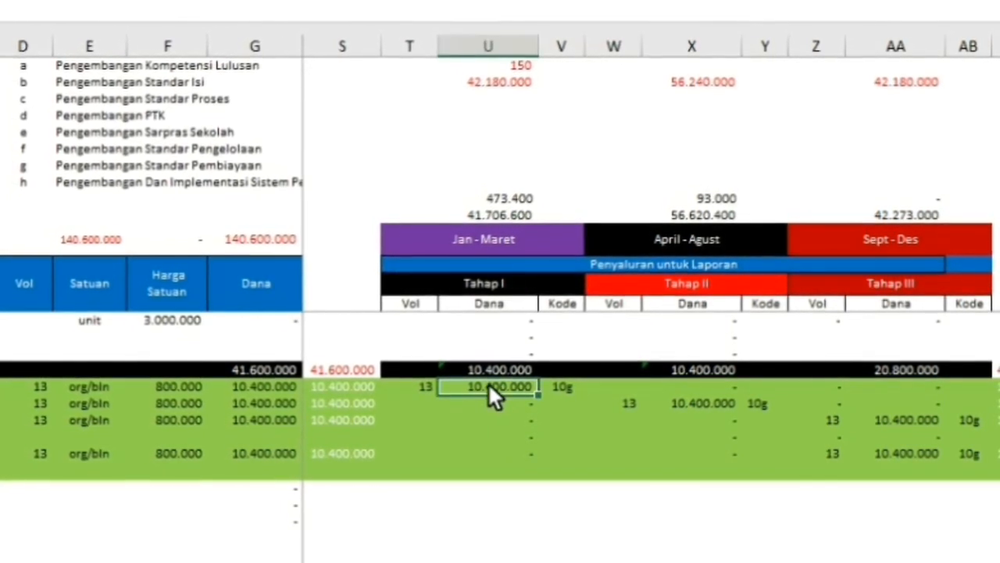
{"action": "left_click", "coordinate": [692, 401]}
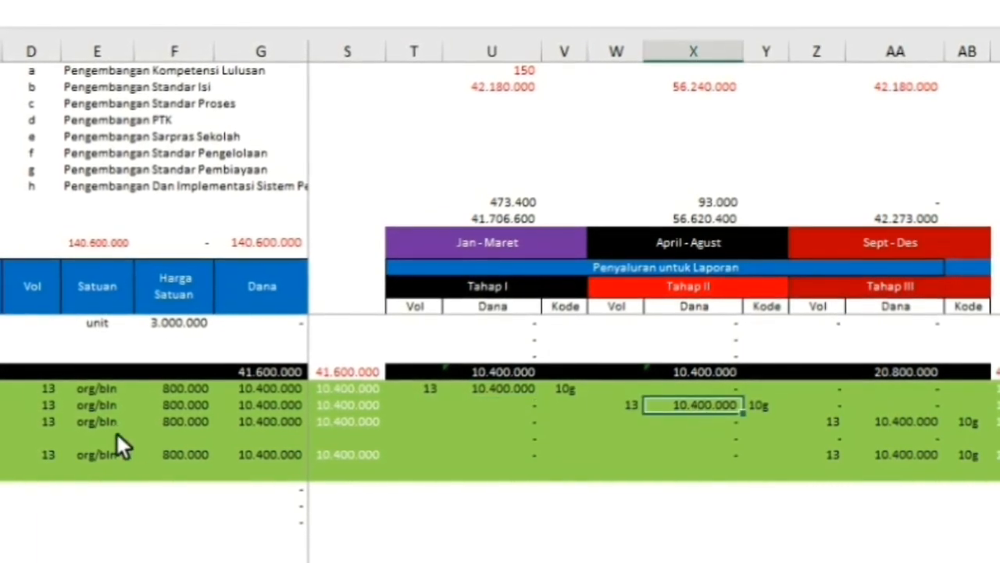
{"action": "left_click", "coordinate": [918, 424]}
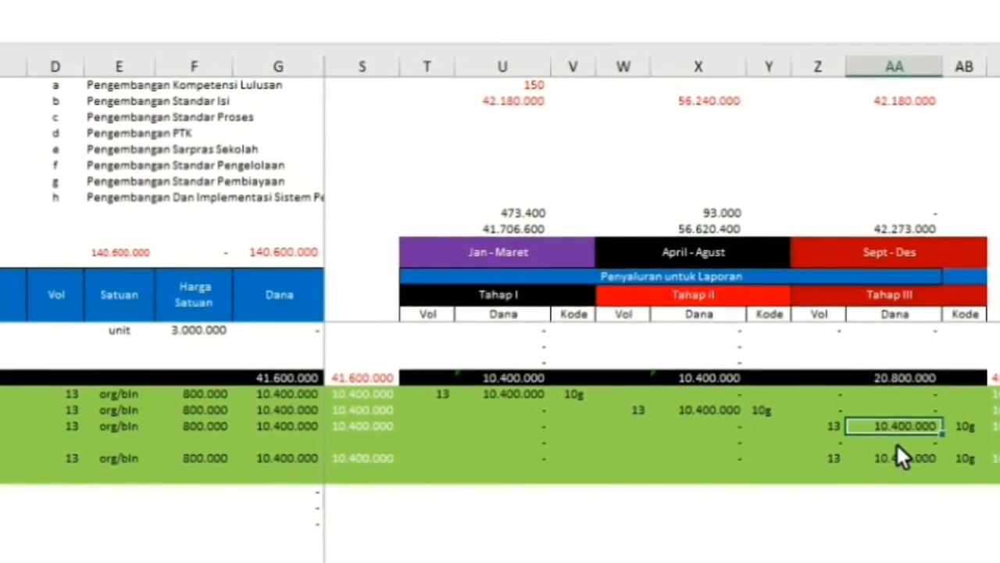
{"action": "left_click", "coordinate": [457, 397]}
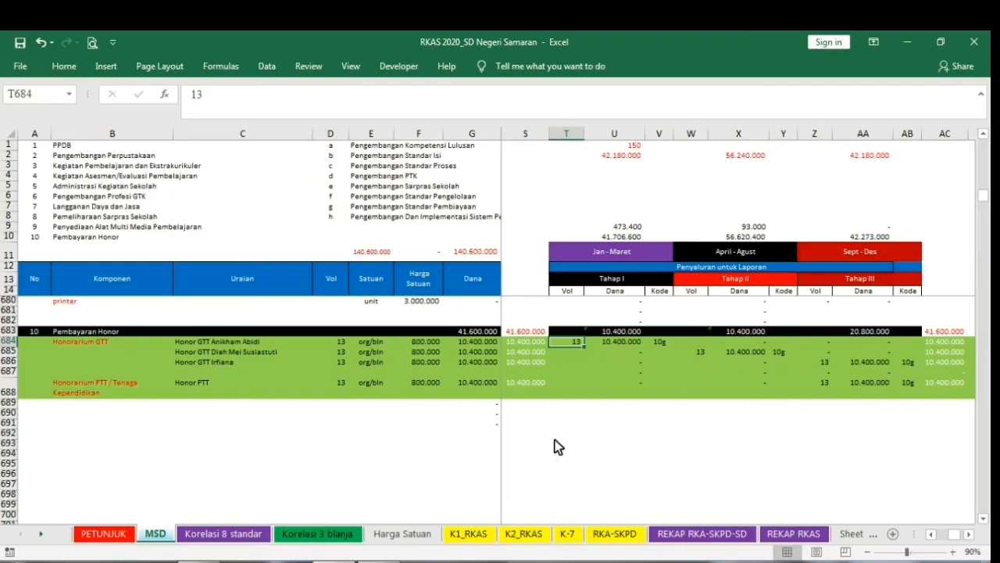
Step: Glance at the Korelasi 8 standar sheet, then inspect the S684 sum formula on MSD and the rows above it
{"action": "left_click", "coordinate": [242, 536]}
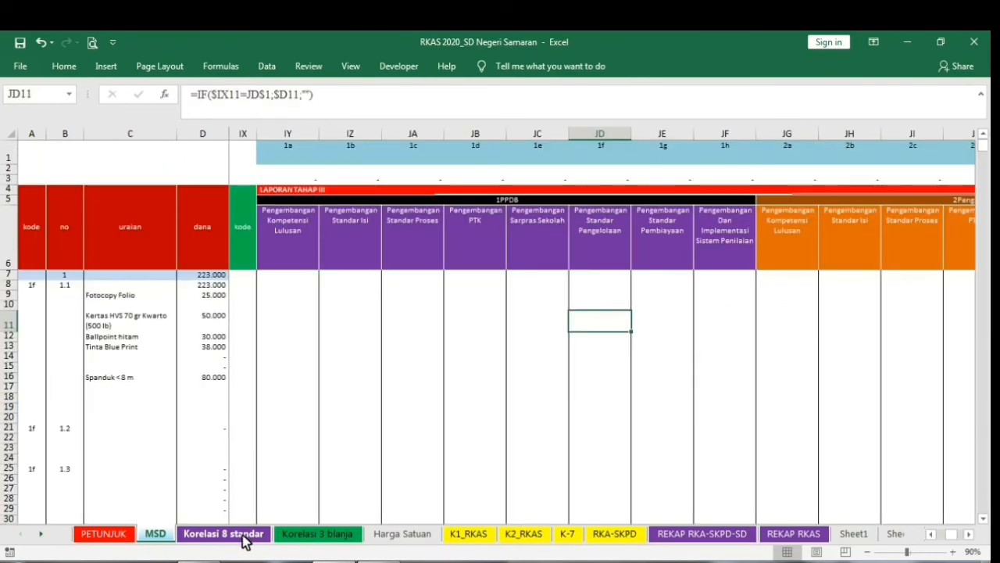
{"action": "left_click", "coordinate": [167, 538]}
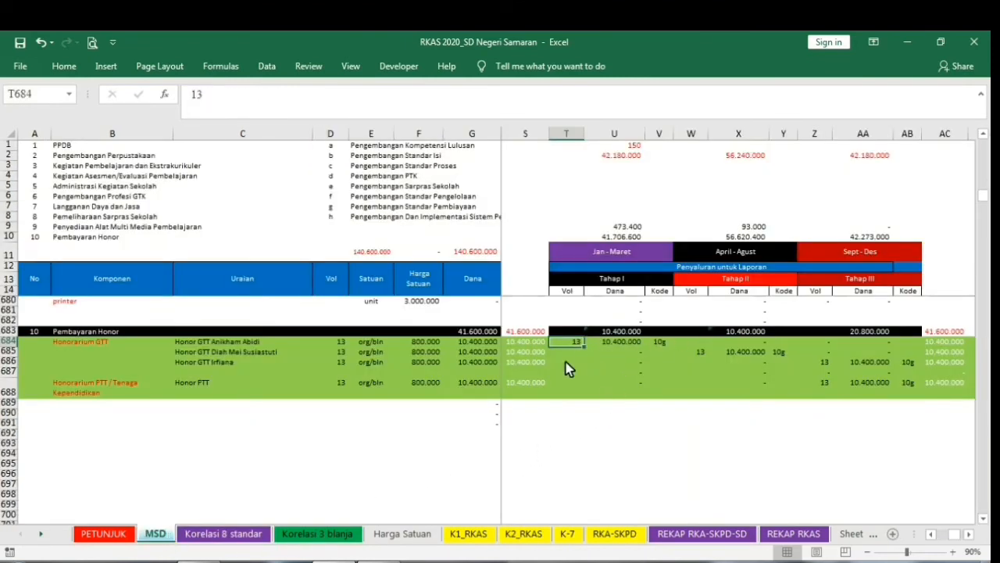
{"action": "left_click", "coordinate": [524, 342]}
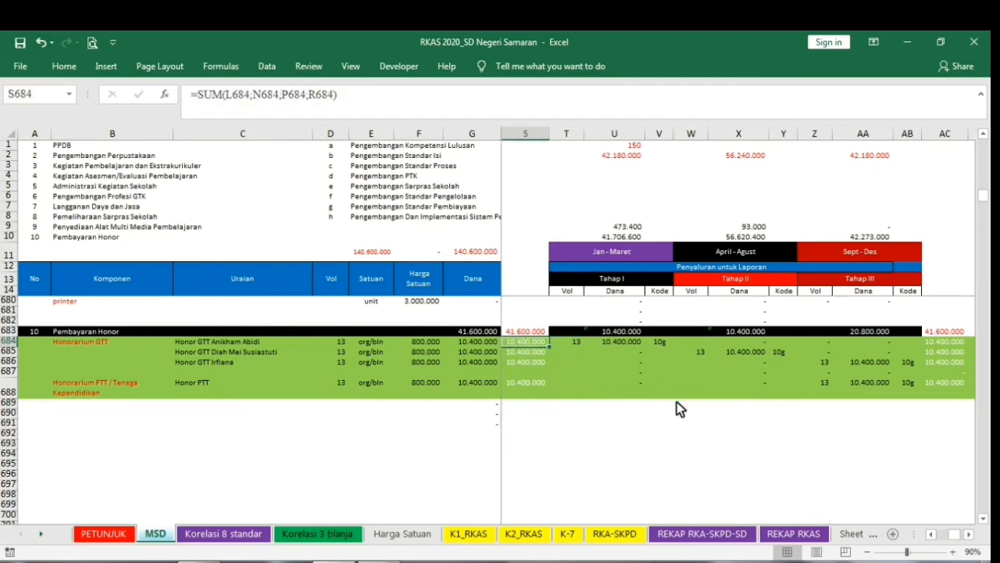
{"action": "scroll", "coordinate": [677, 401], "scroll_direction": "up", "scroll_amount": 5}
{"action": "scroll", "coordinate": [676, 402], "scroll_direction": "down", "scroll_amount": 6}
{"action": "scroll", "coordinate": [676, 402], "scroll_direction": "up", "scroll_amount": 4}
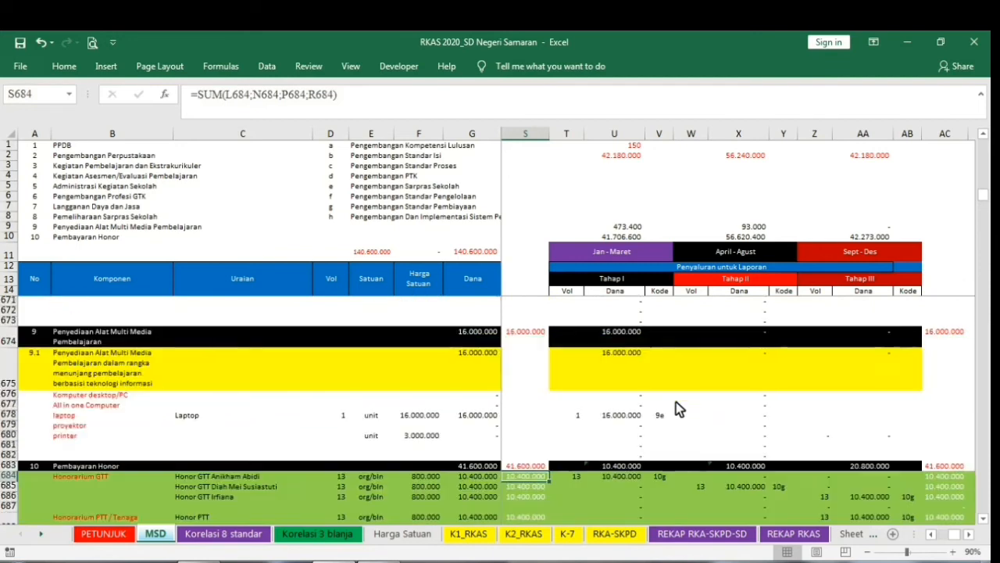
{"action": "scroll", "coordinate": [675, 402], "scroll_direction": "up", "scroll_amount": 5}
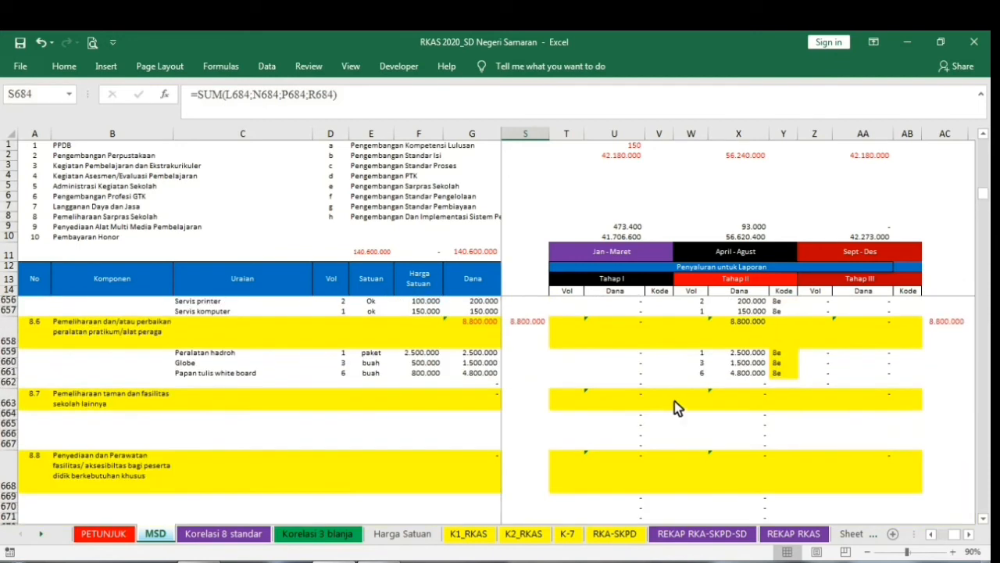
Step: Inspect the LAPORAN TAHAP I block on Korelasi 8 standar, including the kode column formulas in CP7 and CP8
{"action": "left_click", "coordinate": [244, 536]}
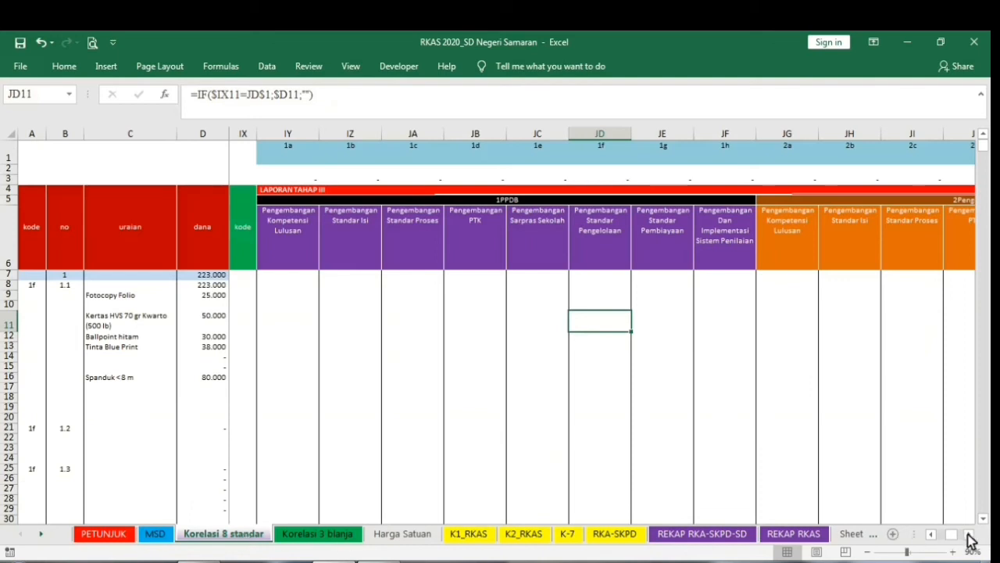
{"action": "left_click_drag", "start_coordinate": [971, 536], "coordinate": [972, 536]}
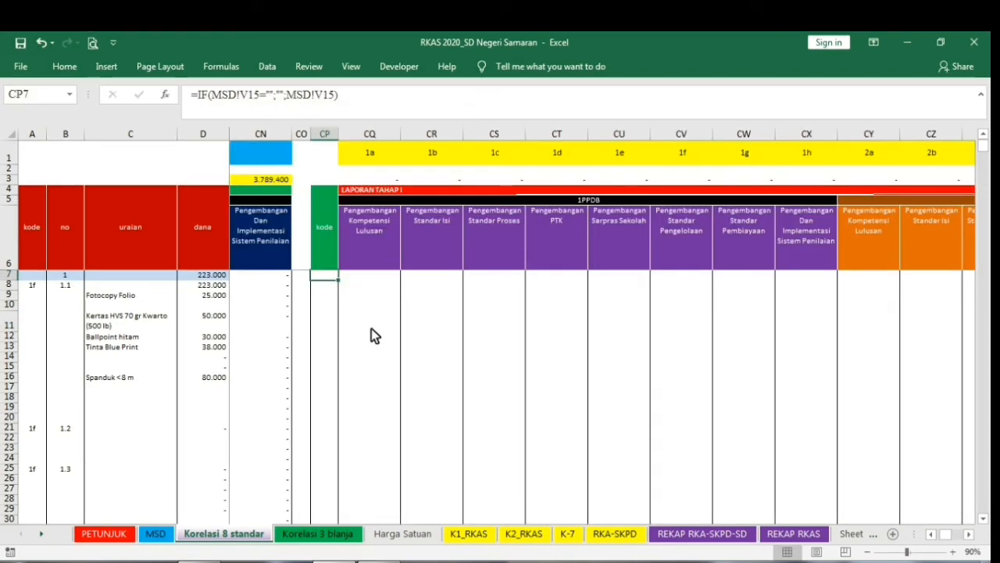
{"action": "left_click_drag", "start_coordinate": [375, 322], "coordinate": [960, 334]}
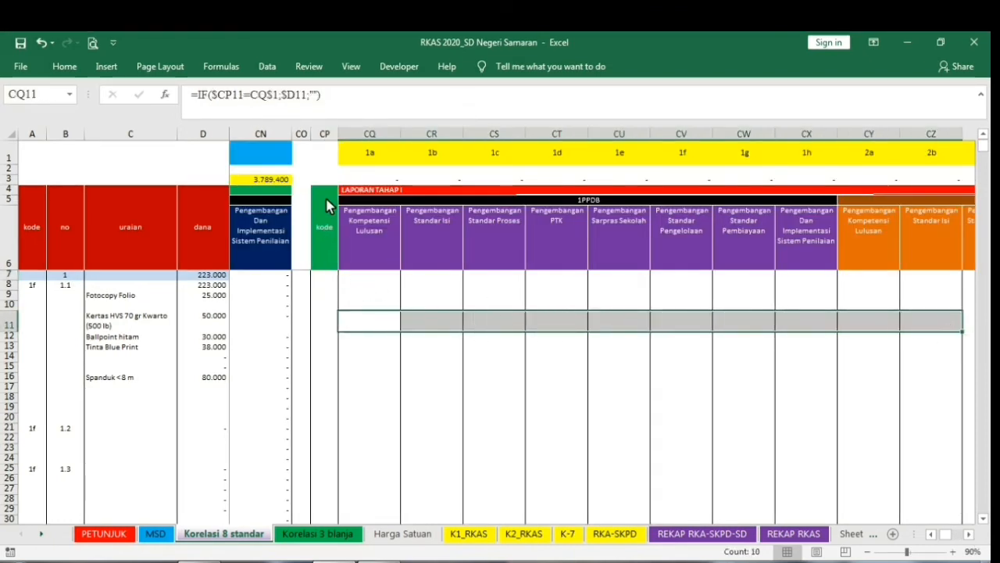
{"action": "left_click_drag", "start_coordinate": [332, 202], "coordinate": [328, 464]}
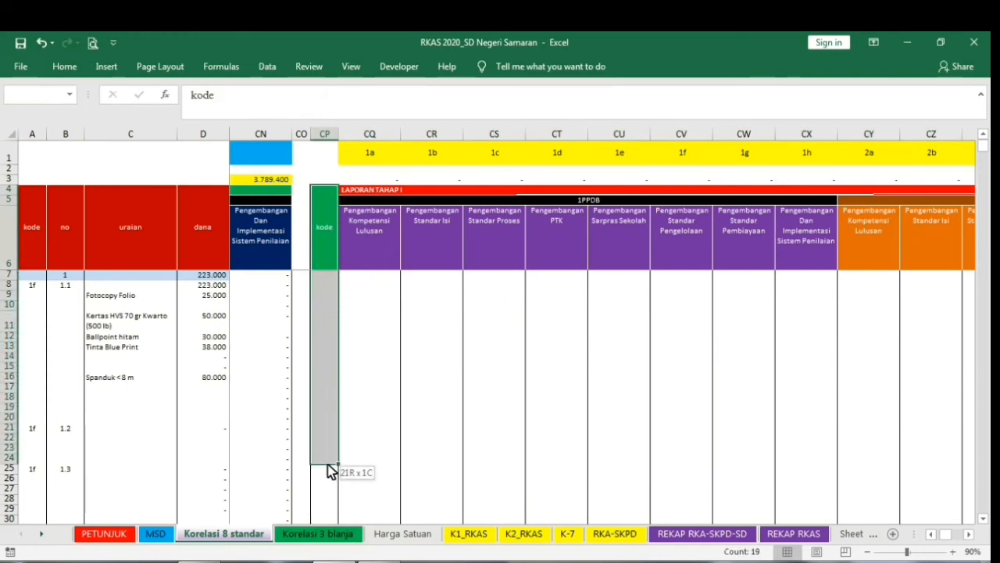
{"action": "left_click", "coordinate": [326, 276]}
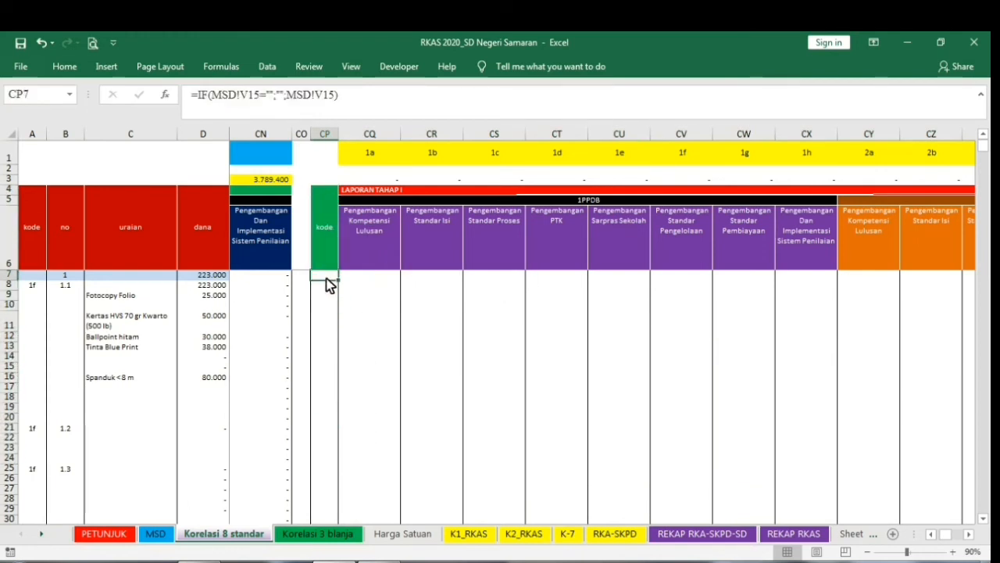
{"action": "left_click", "coordinate": [408, 191]}
{"action": "left_click", "coordinate": [329, 284]}
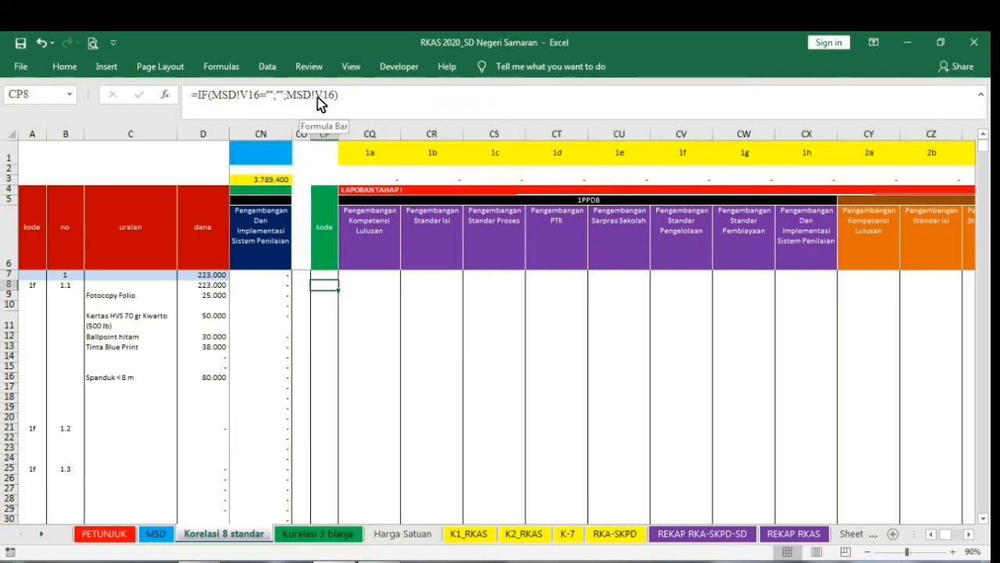
Step: Locate row 16 of item 1.1 on the MSD sheet and inspect its Tahap I code cell V16
{"action": "left_click", "coordinate": [167, 537]}
{"action": "left_click_drag", "start_coordinate": [984, 195], "coordinate": [977, 88]}
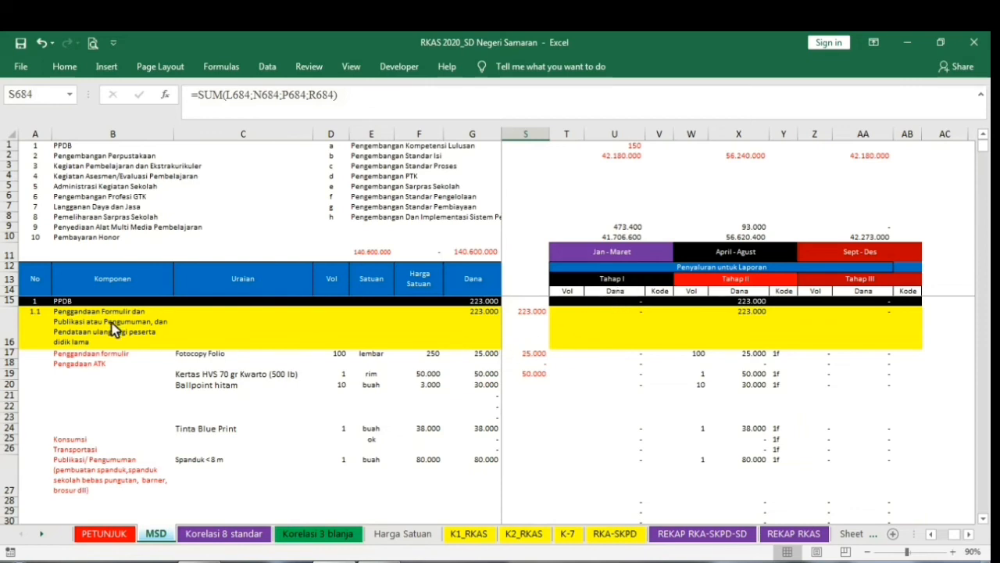
{"action": "left_click", "coordinate": [11, 342]}
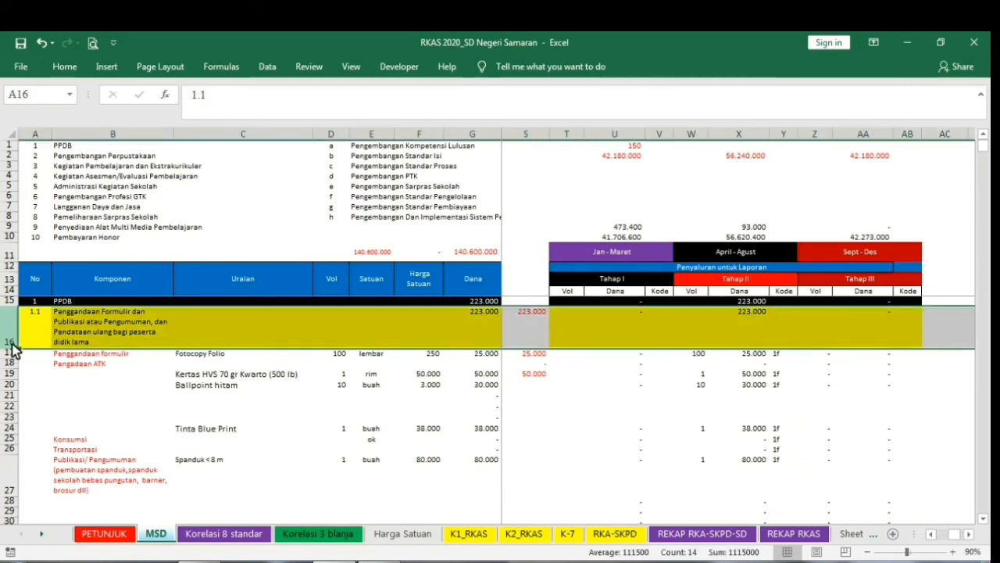
{"action": "left_click", "coordinate": [665, 316]}
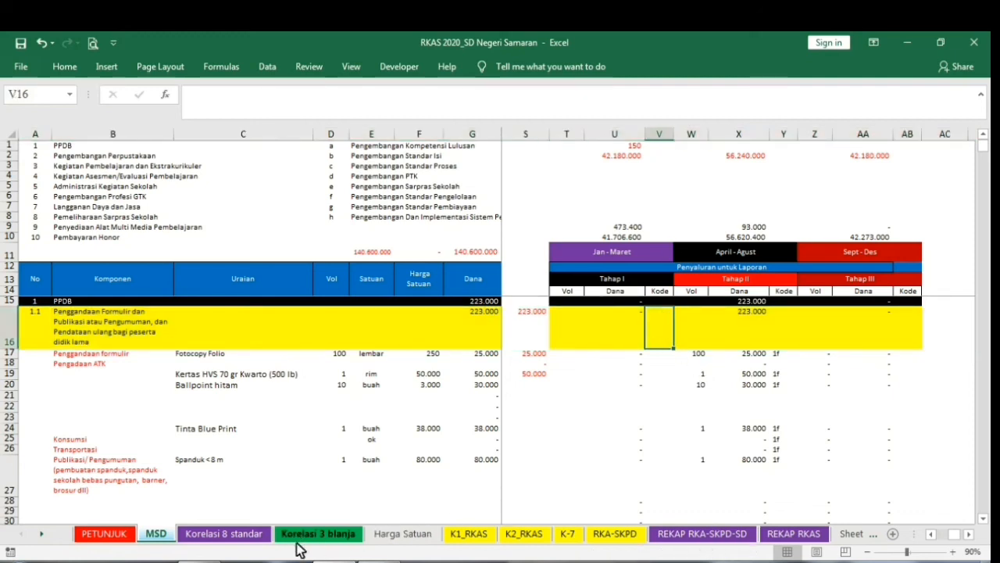
Step: Examine the Tahap I kode column on Korelasi 8 standar down to item 3.1.1 and inspect the formula in CP159
{"action": "left_click", "coordinate": [246, 538]}
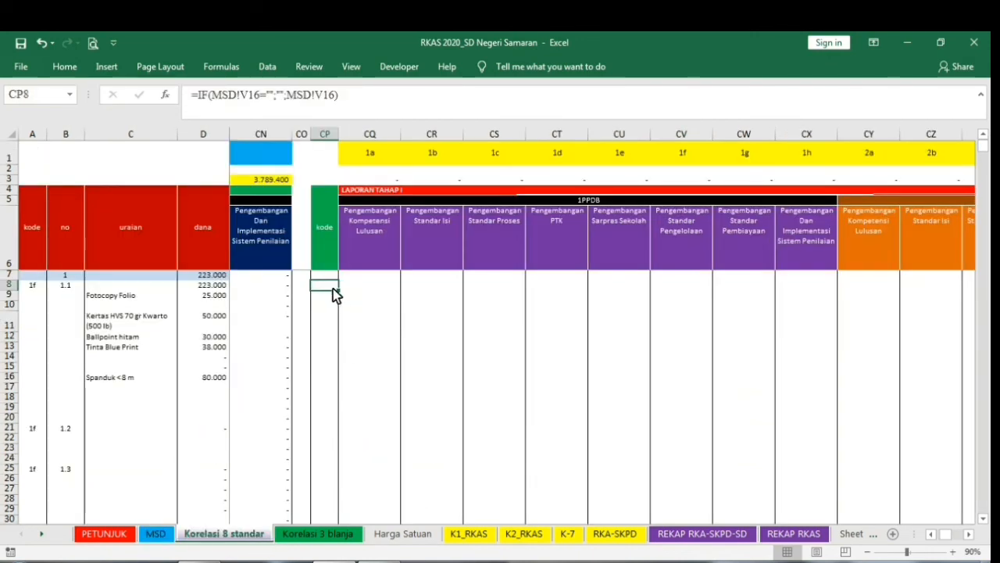
{"action": "scroll", "coordinate": [539, 383], "scroll_direction": "down", "scroll_amount": 20}
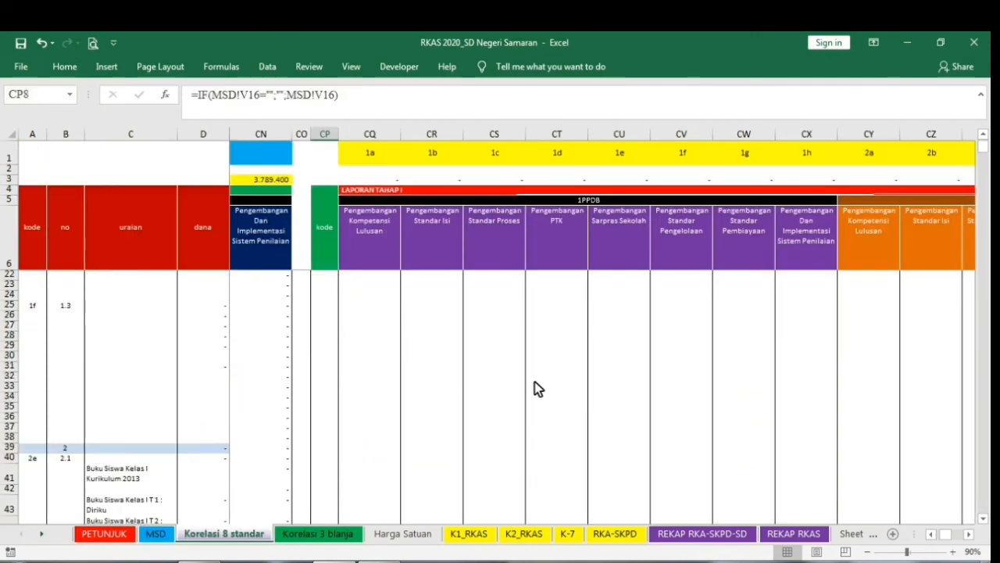
{"action": "scroll", "coordinate": [522, 404], "scroll_direction": "up", "scroll_amount": 5}
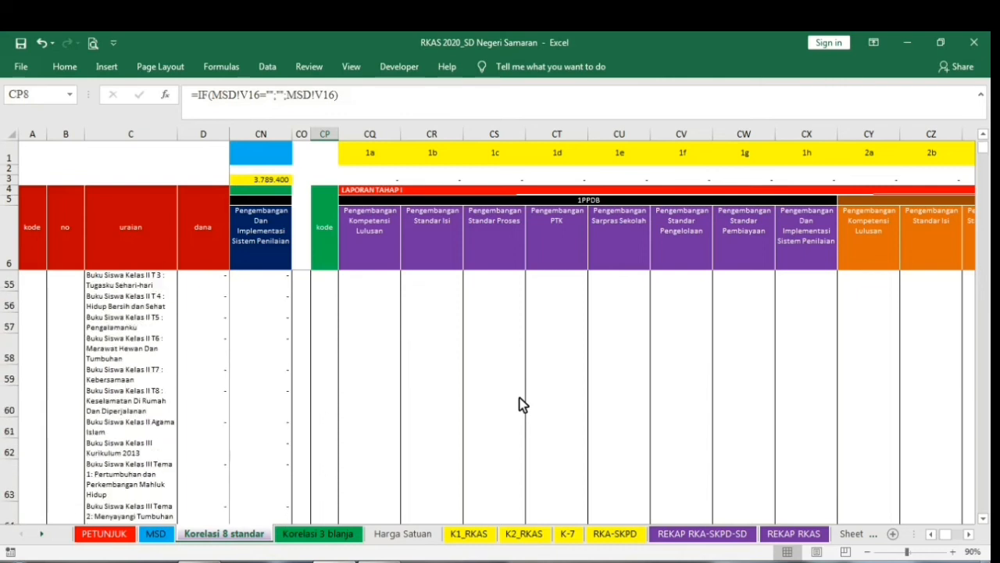
{"action": "scroll", "coordinate": [519, 404], "scroll_direction": "down", "scroll_amount": 4}
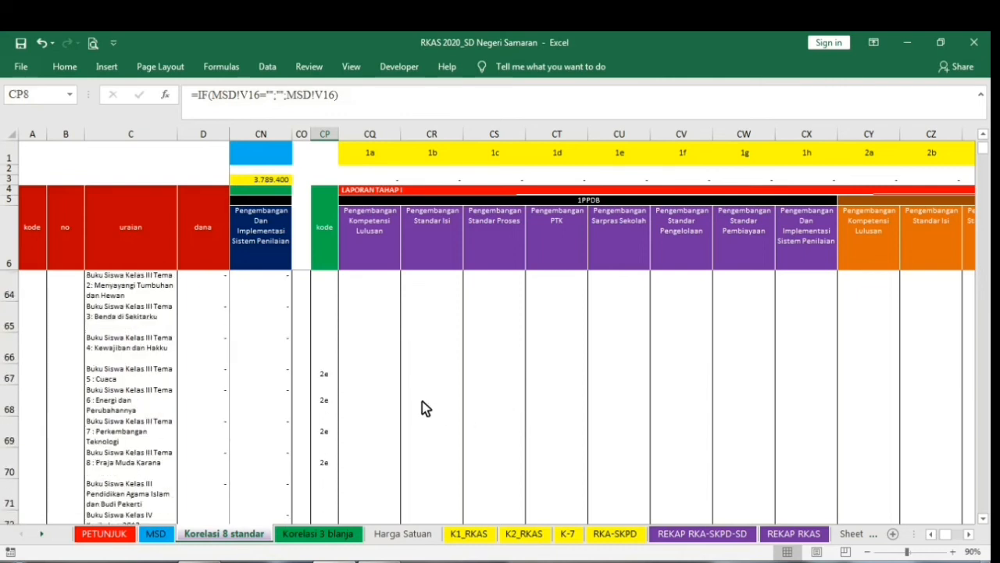
{"action": "scroll", "coordinate": [422, 401], "scroll_direction": "down", "scroll_amount": 17}
{"action": "scroll", "coordinate": [421, 401], "scroll_direction": "down", "scroll_amount": 14}
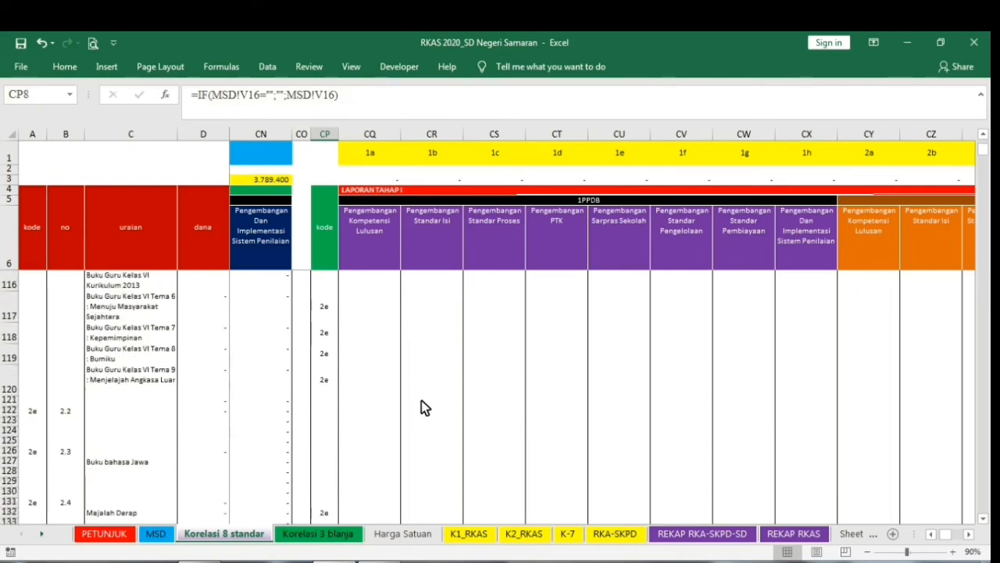
{"action": "scroll", "coordinate": [420, 400], "scroll_direction": "up", "scroll_amount": 3}
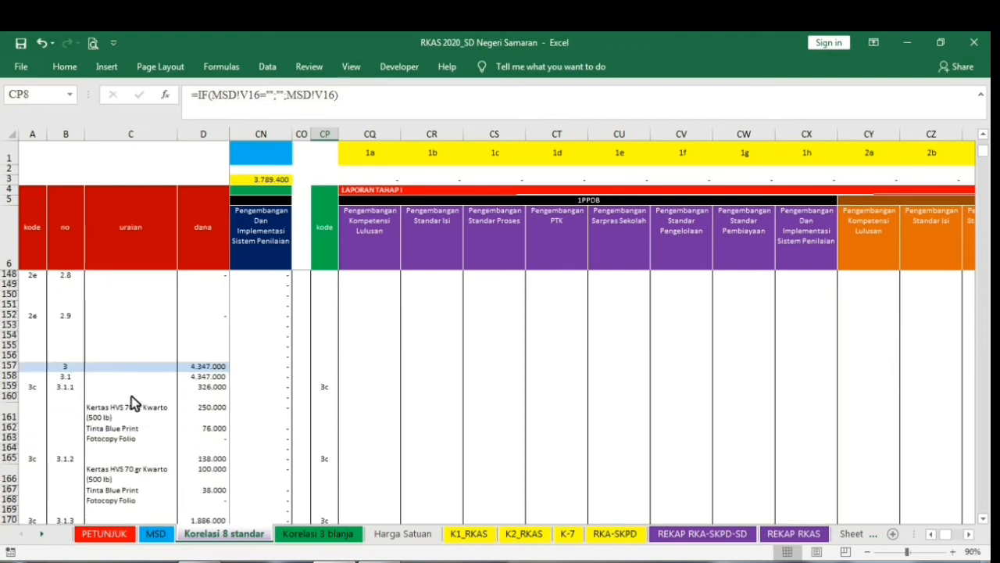
{"action": "left_click", "coordinate": [325, 388]}
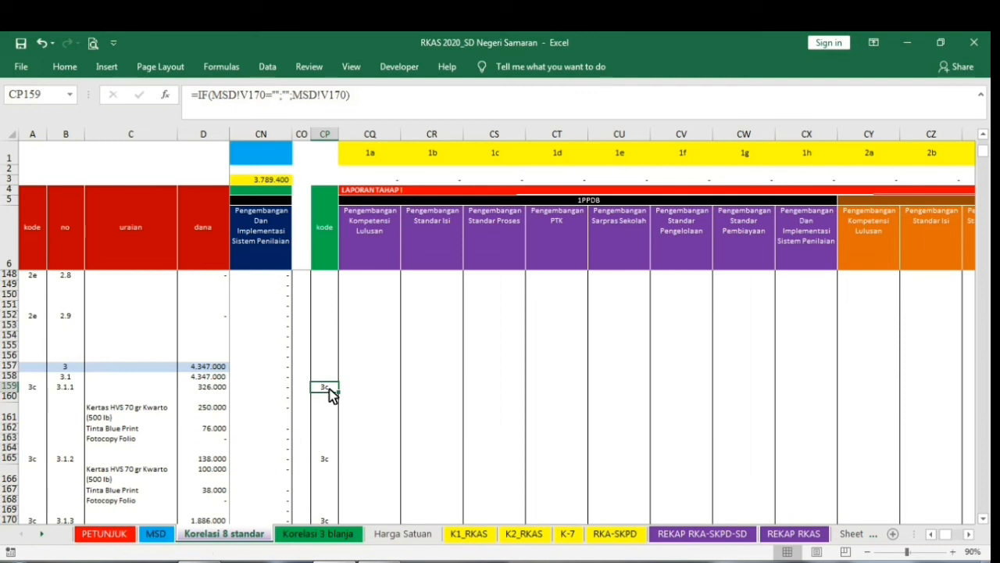
Step: Locate section 3, Kegiatan Pembelajaran dan Ekstrakurikuler, on the MSD sheet and inspect the Tahap I code of item 3.1.1 in V170
{"action": "left_click", "coordinate": [156, 534]}
{"action": "scroll", "coordinate": [108, 420], "scroll_direction": "down", "scroll_amount": 20}
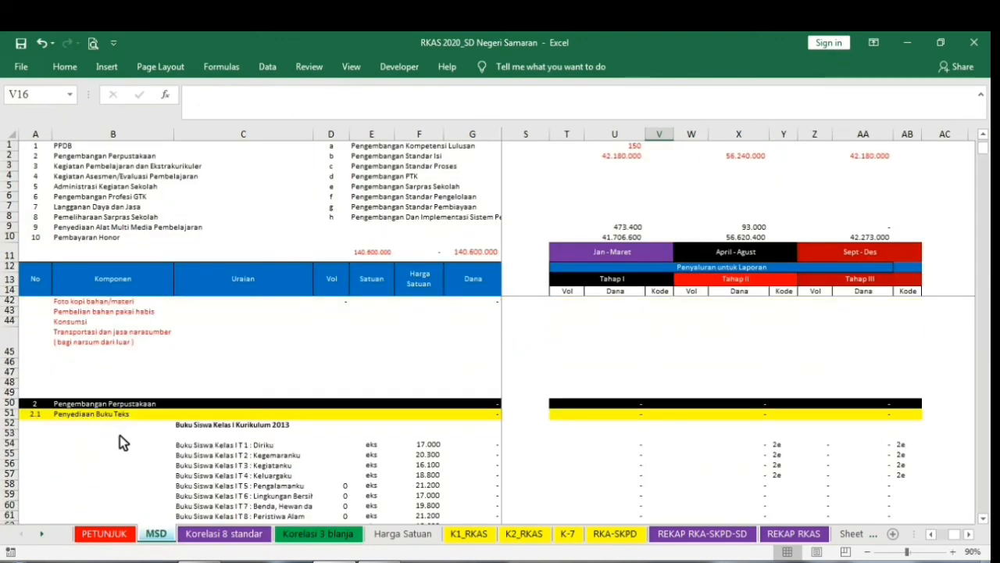
{"action": "scroll", "coordinate": [120, 449], "scroll_direction": "down", "scroll_amount": 20}
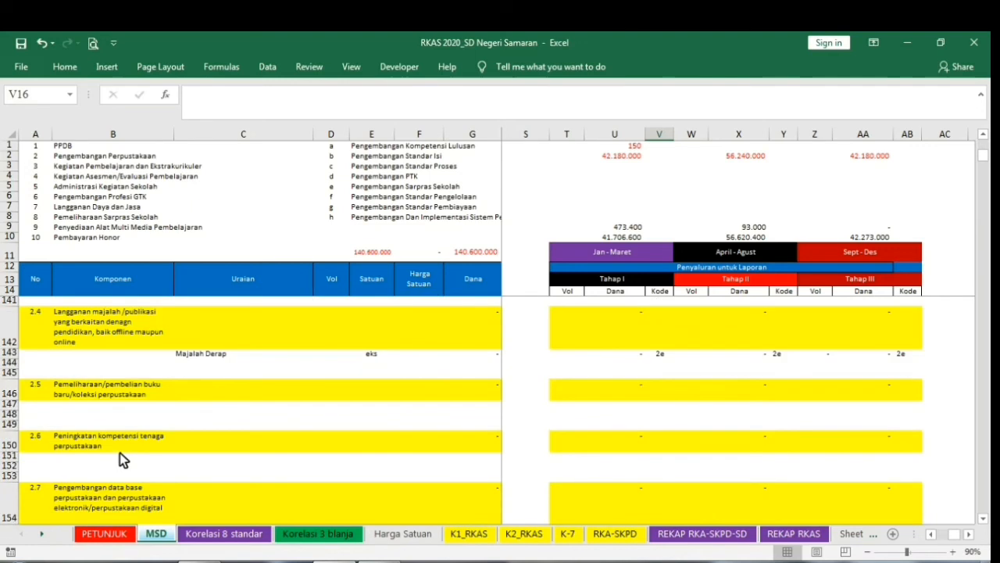
{"action": "scroll", "coordinate": [120, 453], "scroll_direction": "down", "scroll_amount": 2}
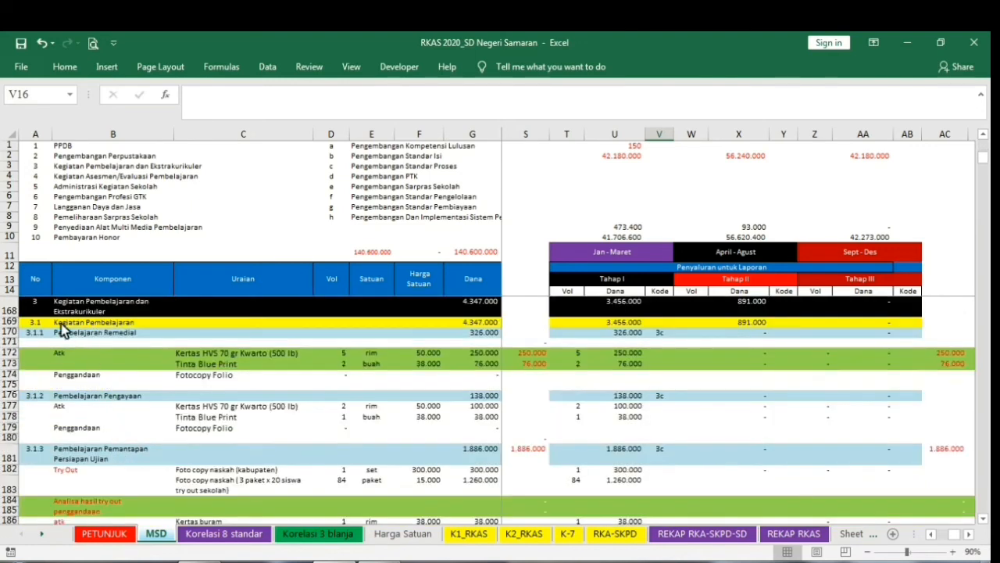
{"action": "left_click", "coordinate": [17, 311]}
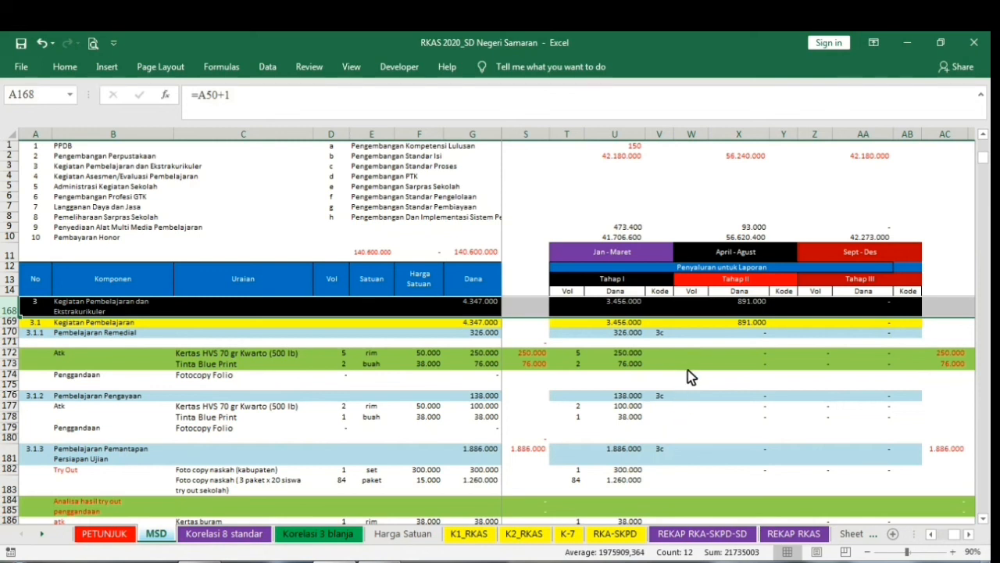
{"action": "left_click", "coordinate": [665, 333]}
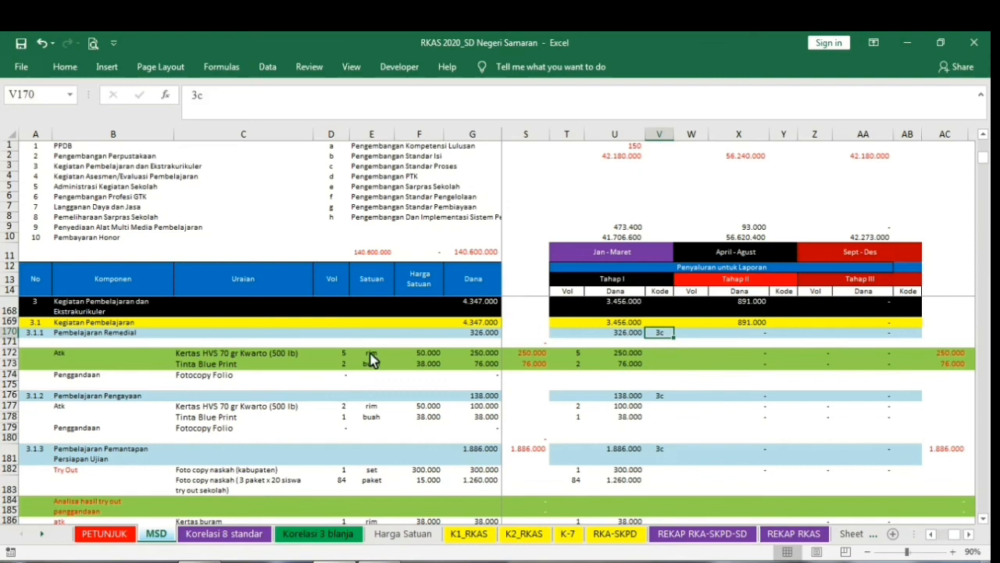
Step: Return to the LAPORAN TAHAP I block on Korelasi 8 standar and inspect the lookup formula in CQ14
{"action": "left_click", "coordinate": [226, 534]}
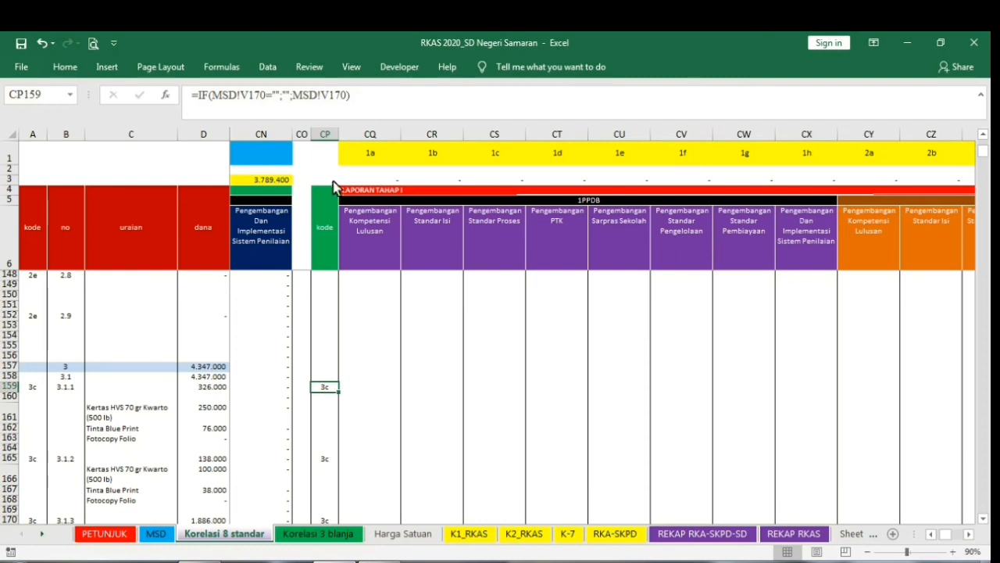
{"action": "left_click_drag", "start_coordinate": [328, 196], "coordinate": [339, 292]}
{"action": "left_click", "coordinate": [370, 357]}
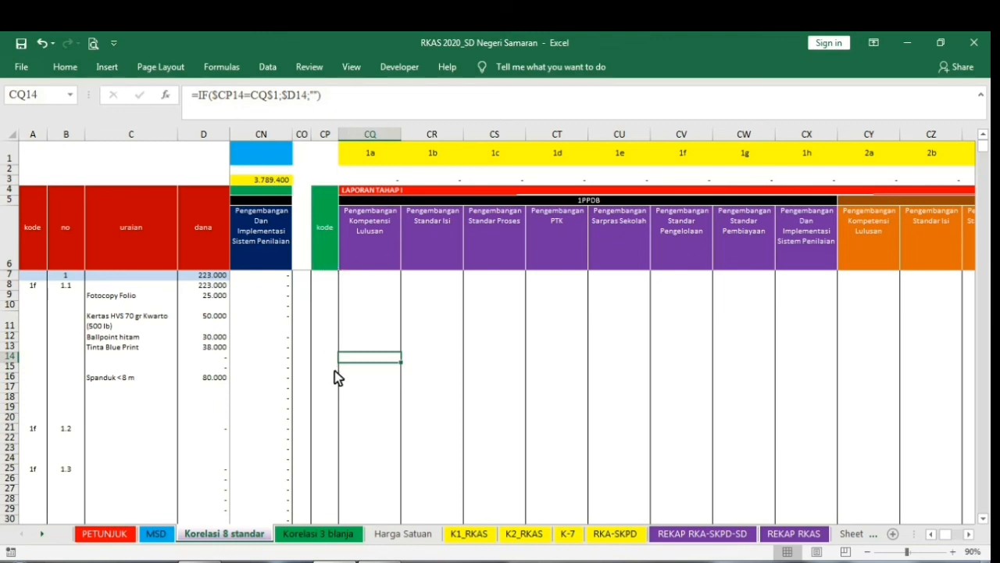
Step: Undo the last edit to the Tahap III code in AB19 on MSD, and go back to Korelasi 8 standar
{"action": "left_click", "coordinate": [42, 43]}
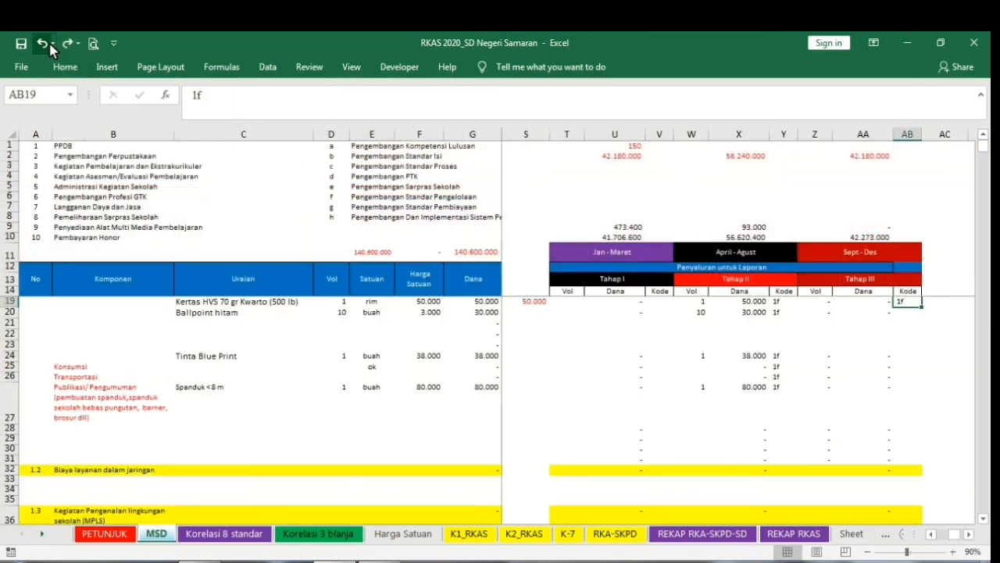
{"action": "left_click", "coordinate": [225, 534]}
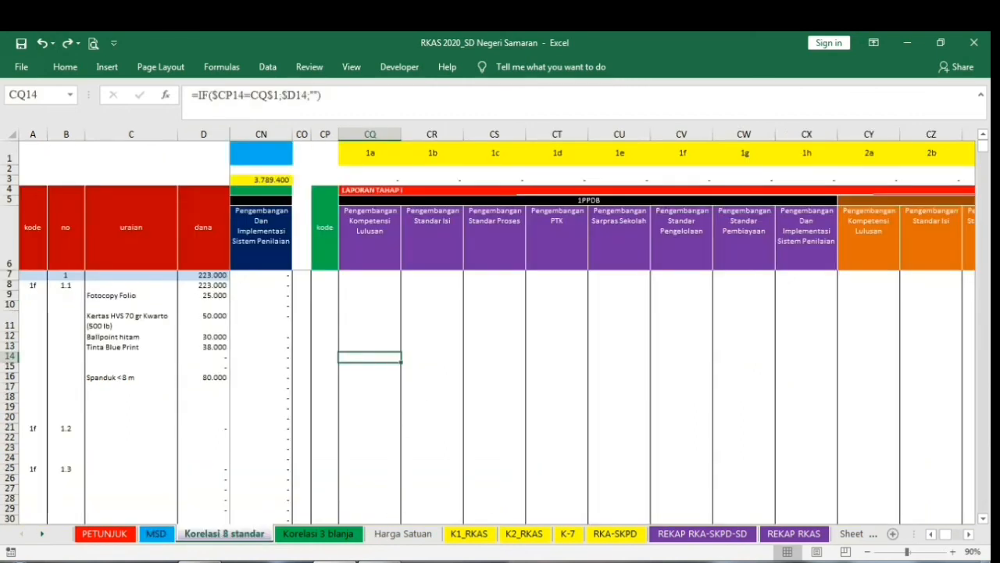
Step: Review the K-7 Tahap I report down to its signature block, along with the K2_RKAS and K1_RKAS sheets
{"action": "left_click", "coordinate": [576, 537]}
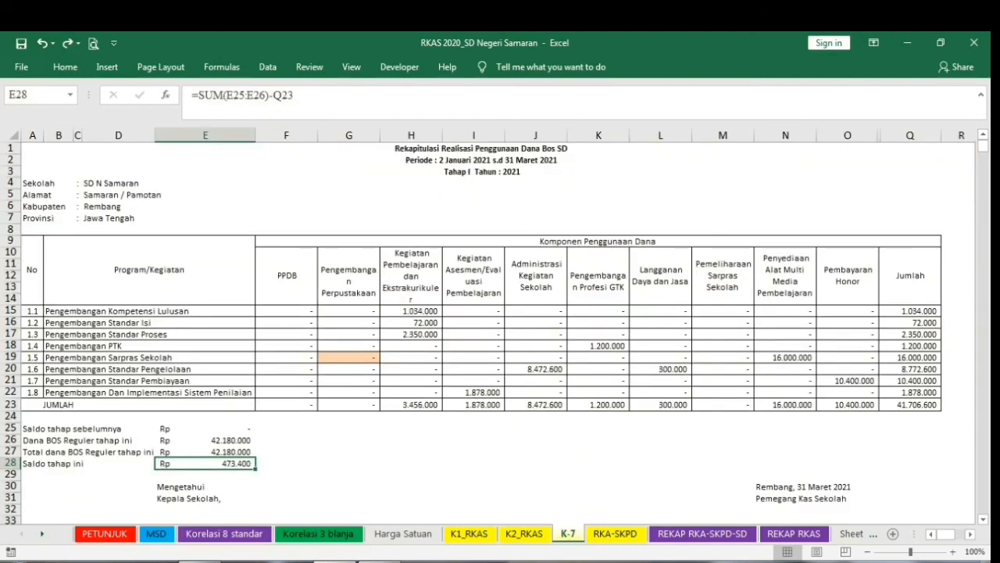
{"action": "left_click_drag", "start_coordinate": [984, 148], "coordinate": [985, 202]}
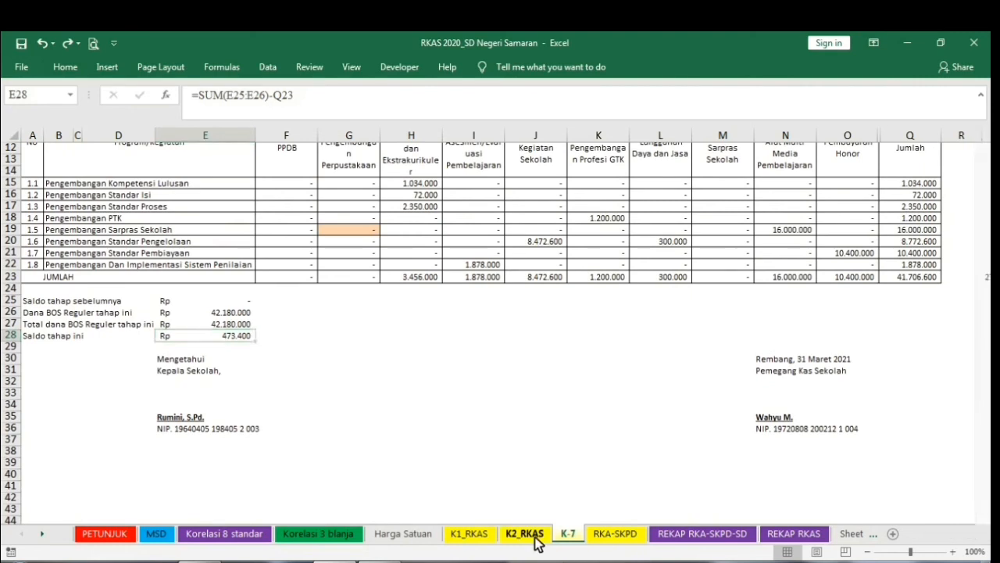
{"action": "left_click", "coordinate": [523, 534]}
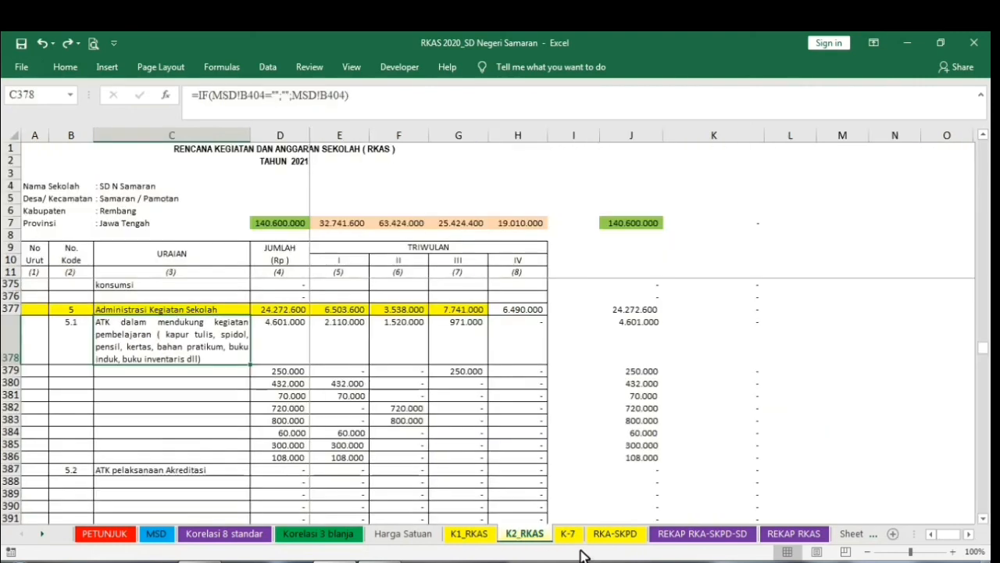
{"action": "left_click", "coordinate": [470, 534]}
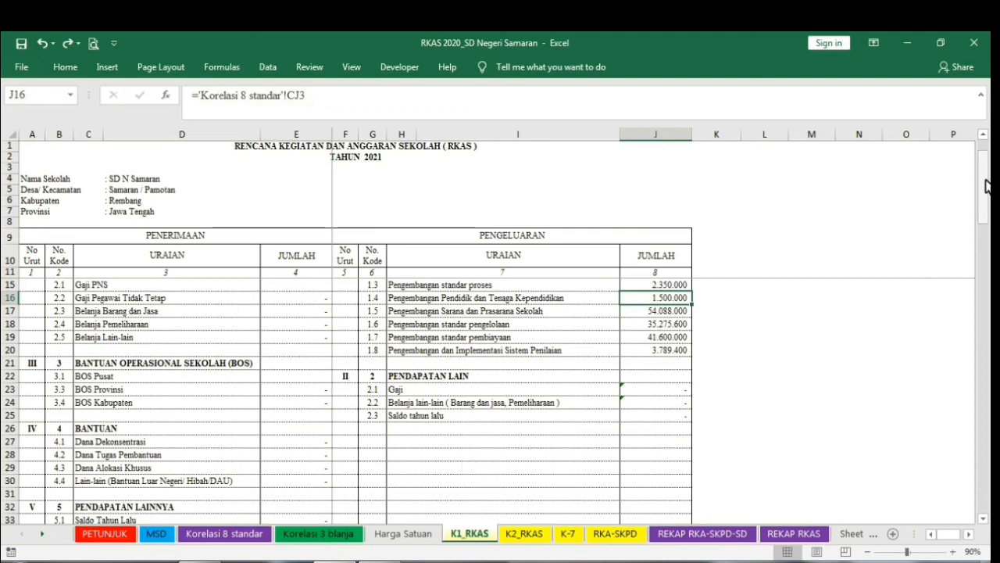
{"action": "left_click_drag", "start_coordinate": [987, 189], "coordinate": [987, 169]}
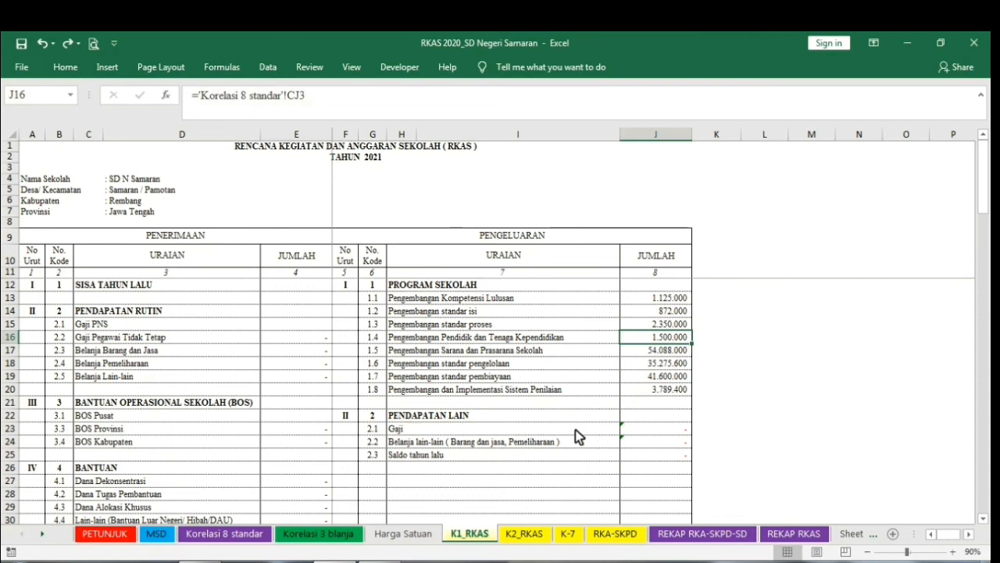
Step: Select the three-stage distribution cells on MSD from T16 across to column AA, and return to the top of the K-7 report
{"action": "left_click", "coordinate": [158, 538]}
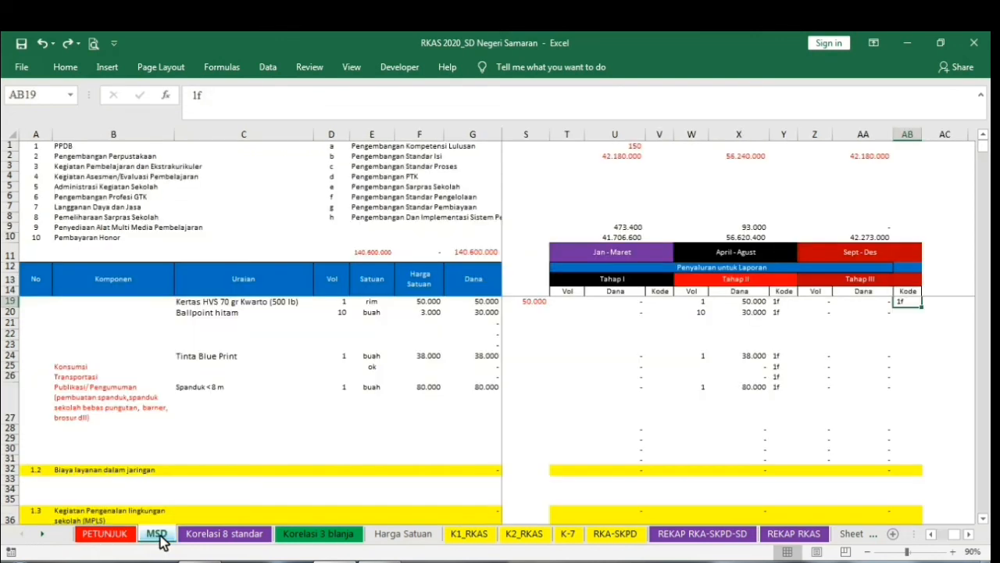
{"action": "scroll", "coordinate": [661, 351], "scroll_direction": "up", "scroll_amount": 2}
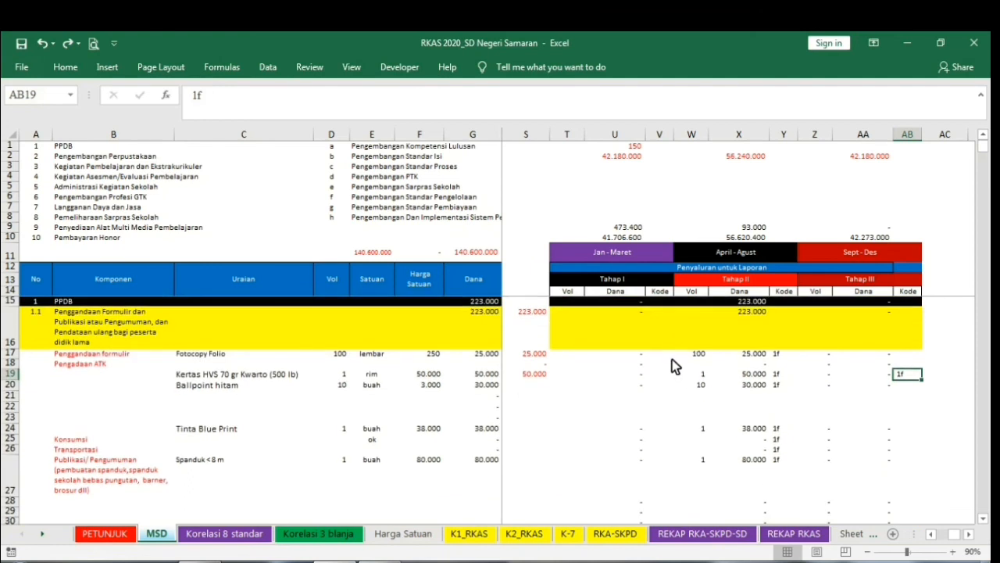
{"action": "left_click_drag", "start_coordinate": [567, 316], "coordinate": [869, 495]}
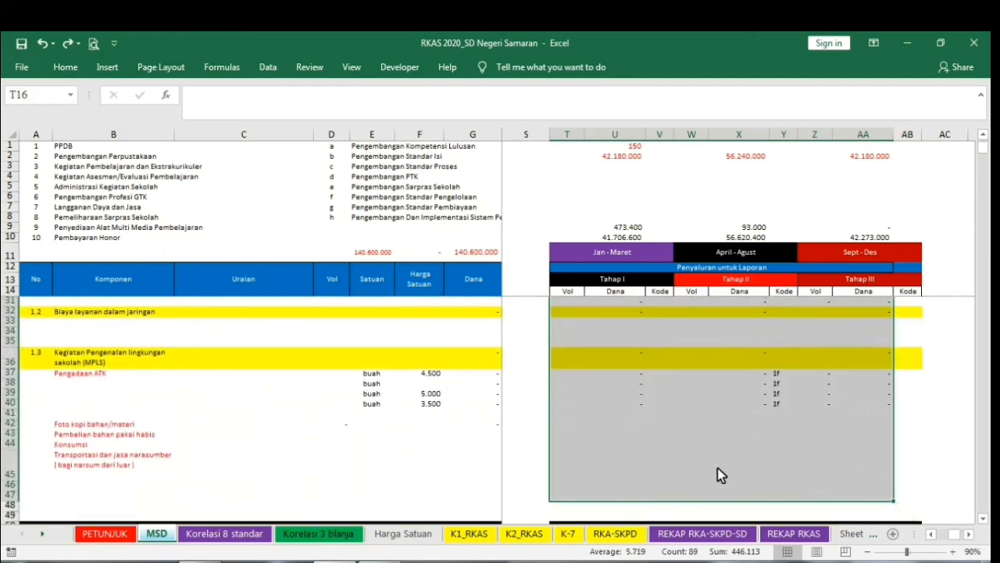
{"action": "left_click", "coordinate": [581, 533]}
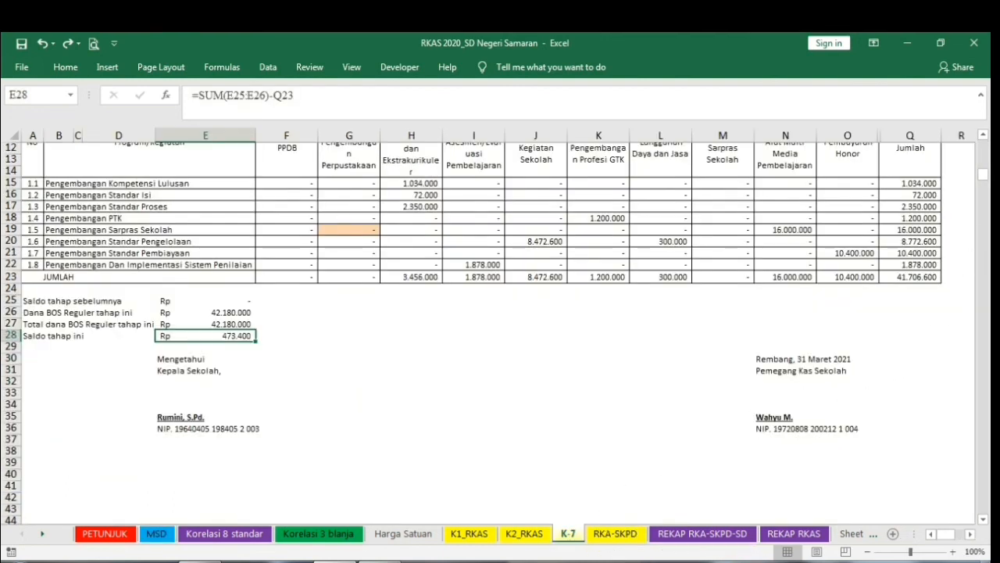
{"action": "scroll", "coordinate": [986, 178], "scroll_direction": "up", "scroll_amount": 4}
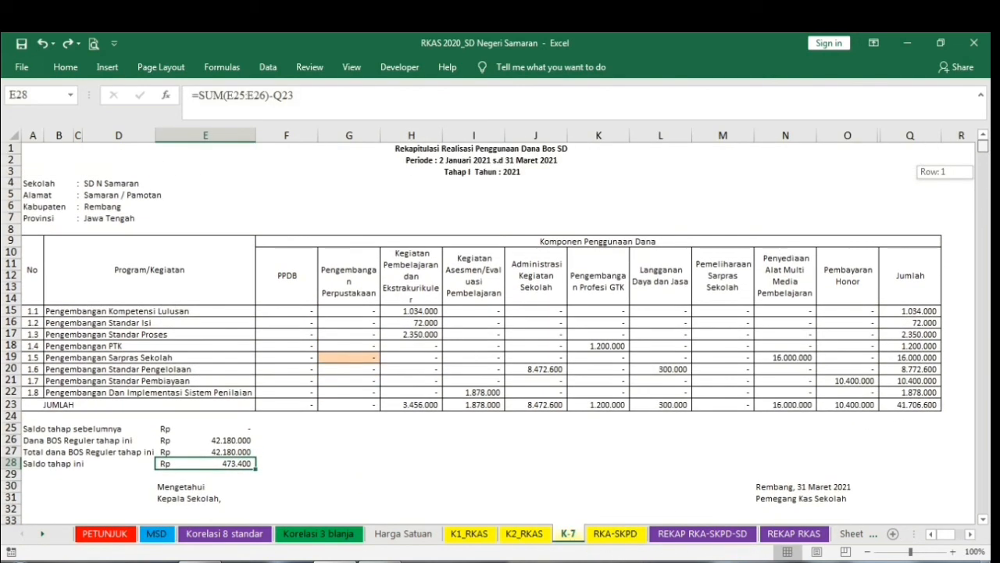